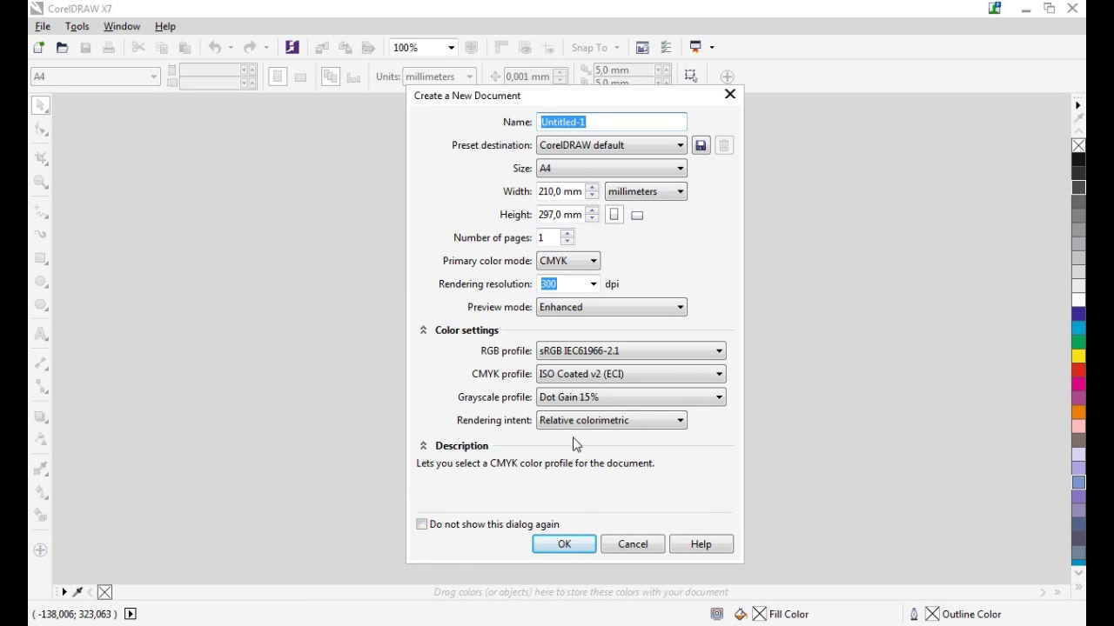
- Create a new document with the default A4 CMYK settings and set its page size to 90 mm wide by 50 mm high
left_click(574, 544)
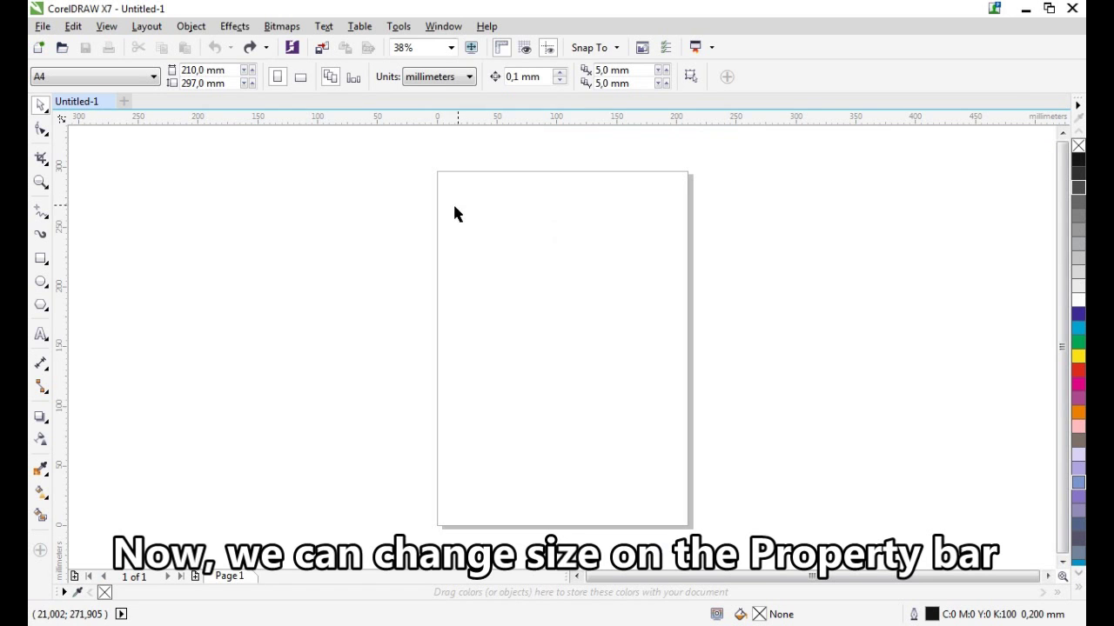
left_click(190, 69)
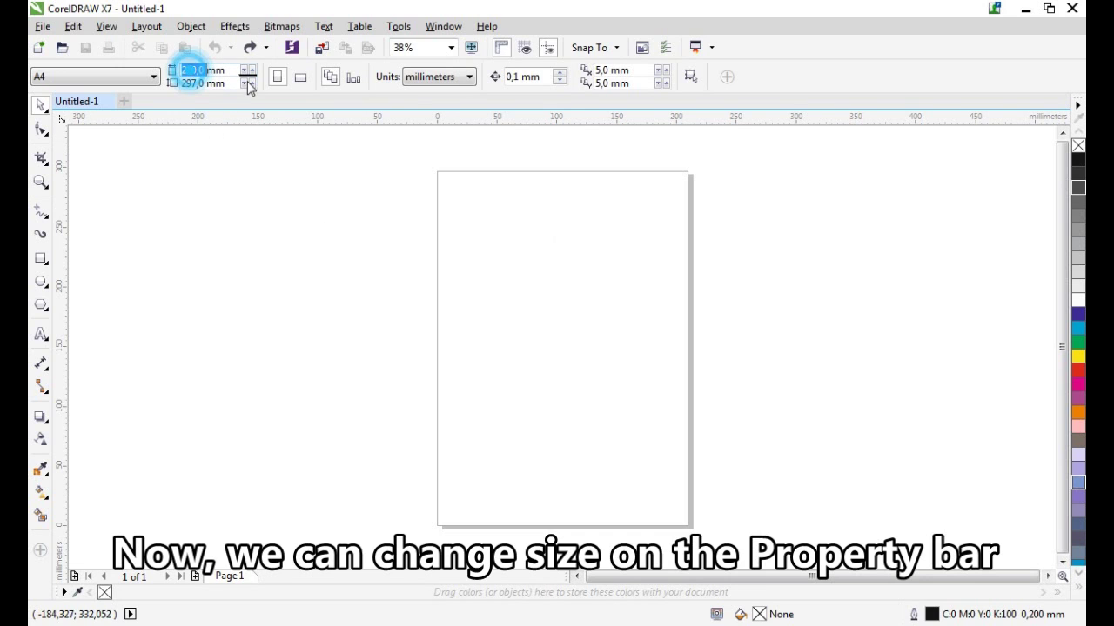
type("90")
key("Tab")
type("50")
key("Return")
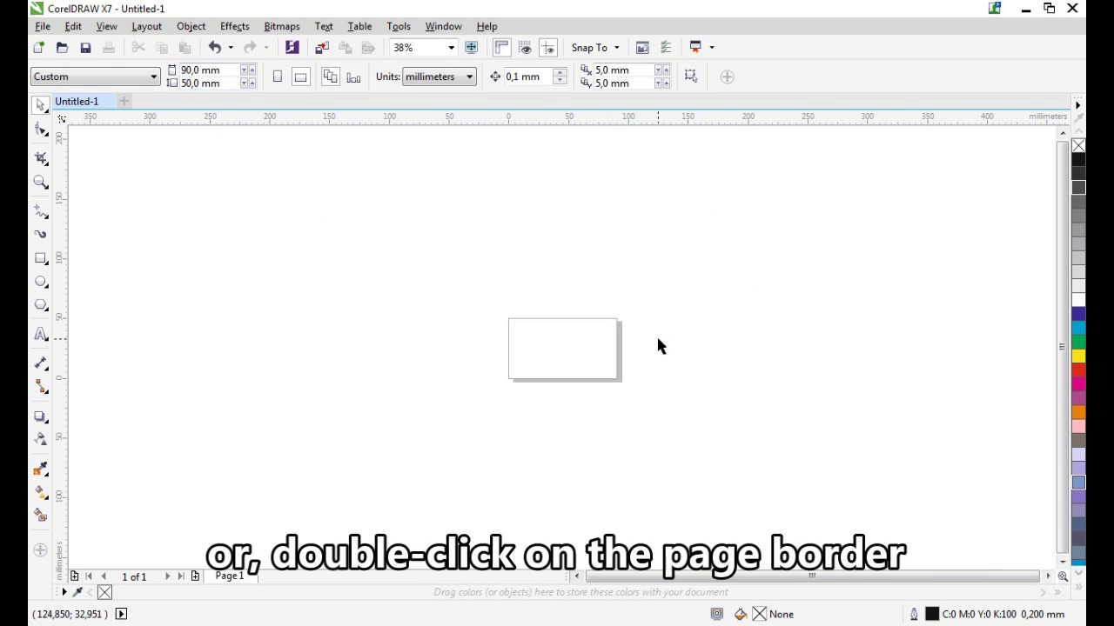
- Review the page size, rendering resolution and bleed options of the document
double_click(618, 343)
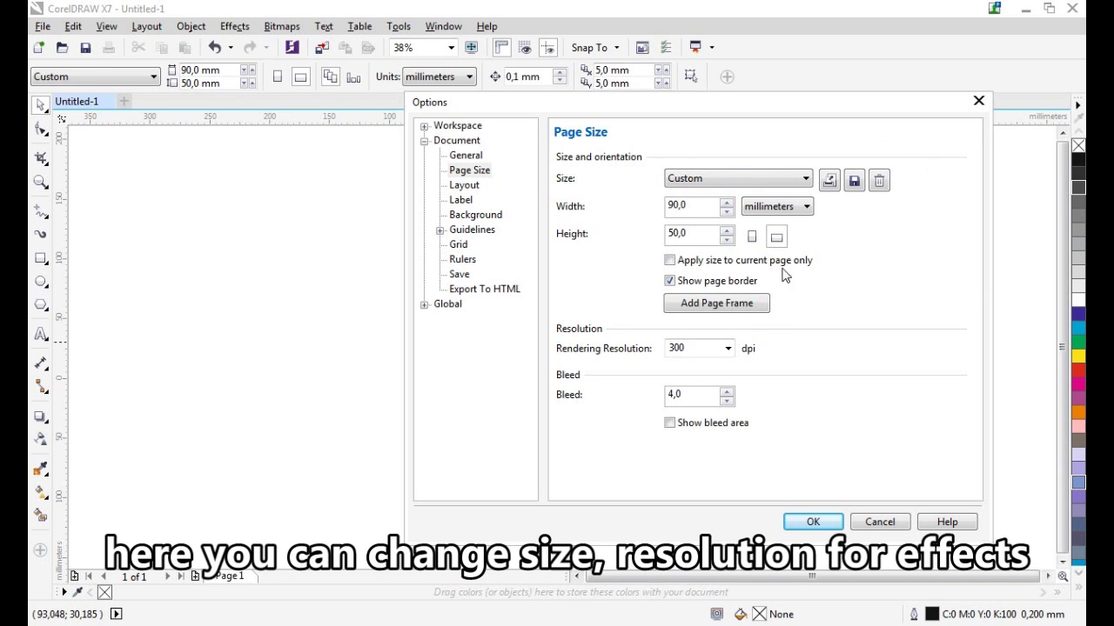
left_click(812, 521)
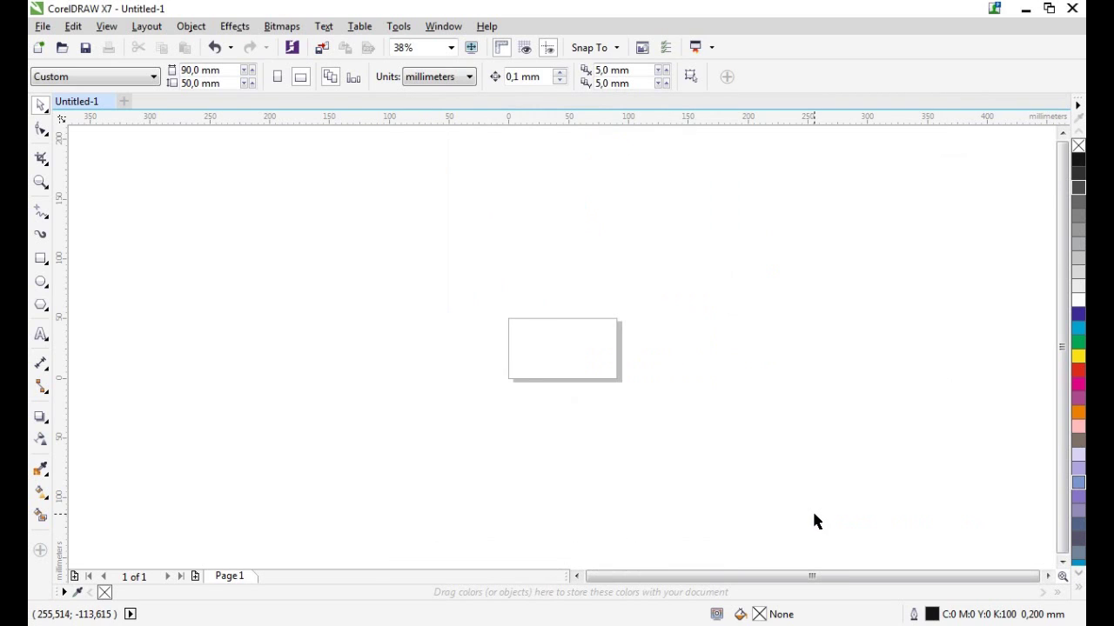
scroll(575, 356, "up", 5)
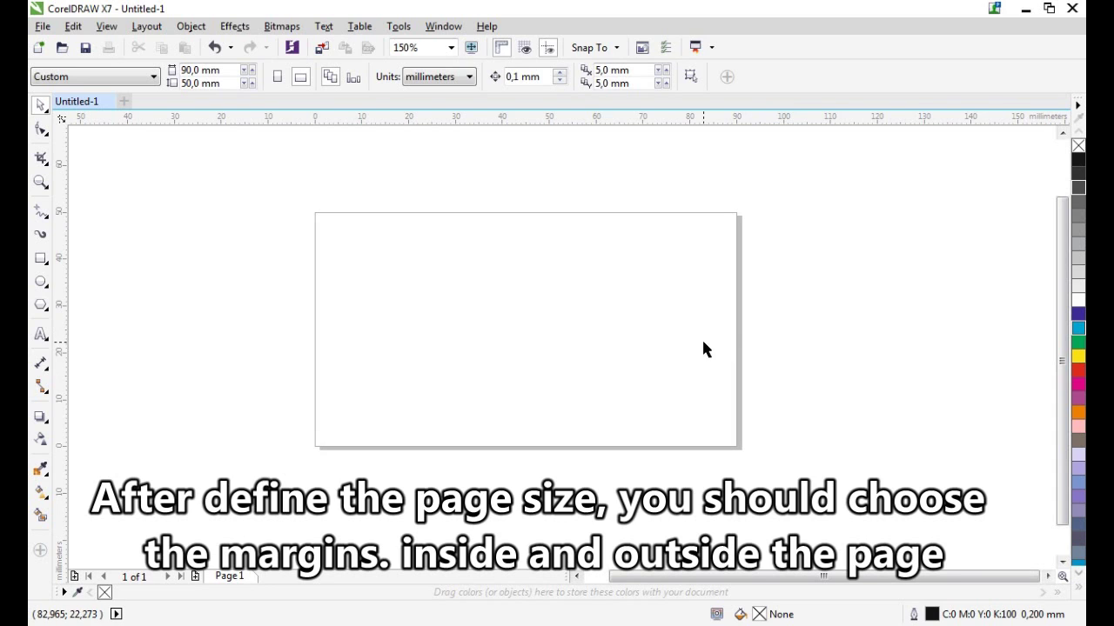
- Add margin guidelines 5 mm inside every page edge using a user-defined guideline preset with mirrored margins
double_click(739, 328)
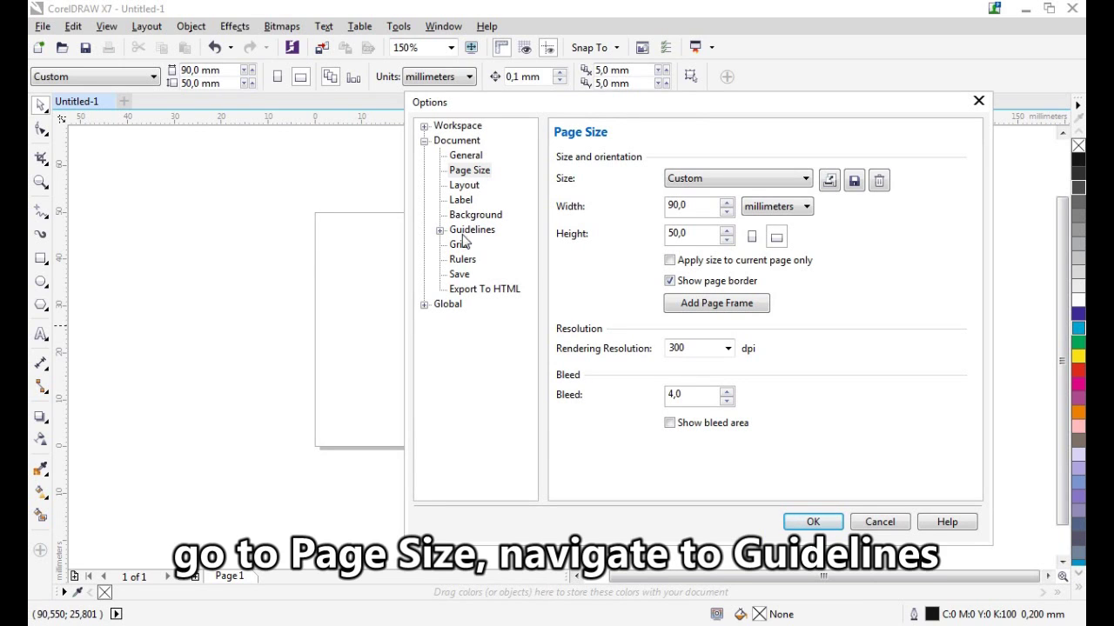
left_click(439, 231)
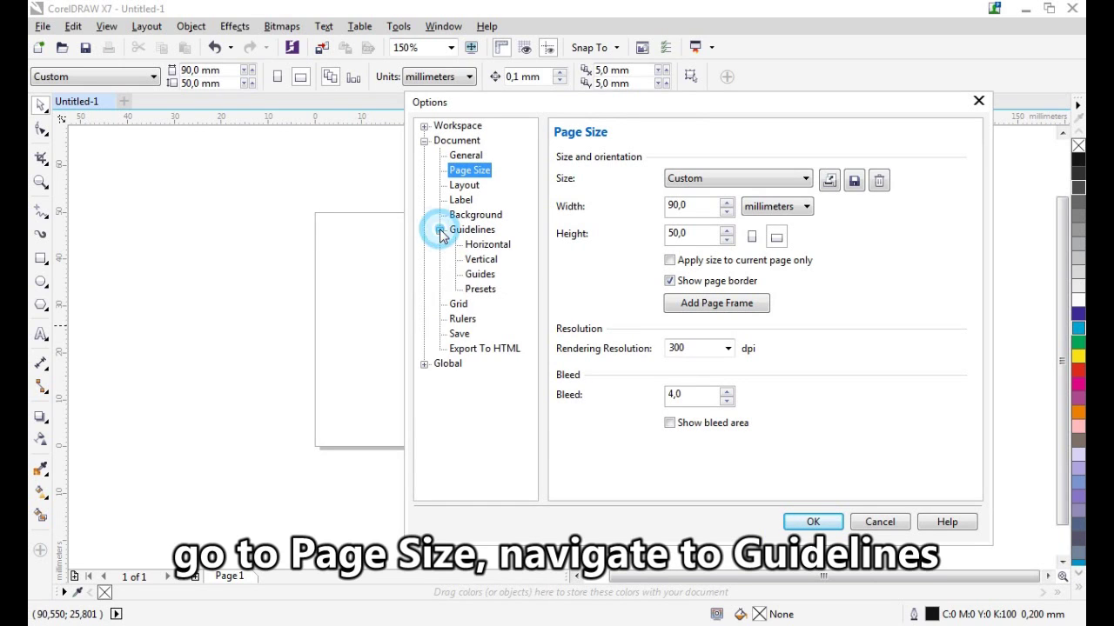
left_click(483, 290)
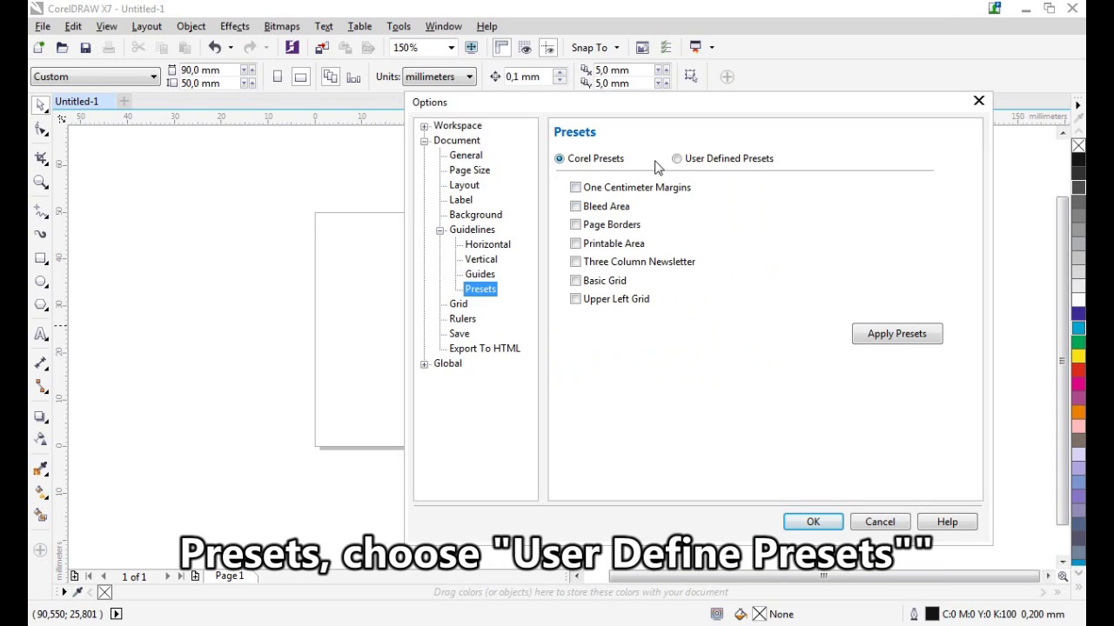
left_click(702, 161)
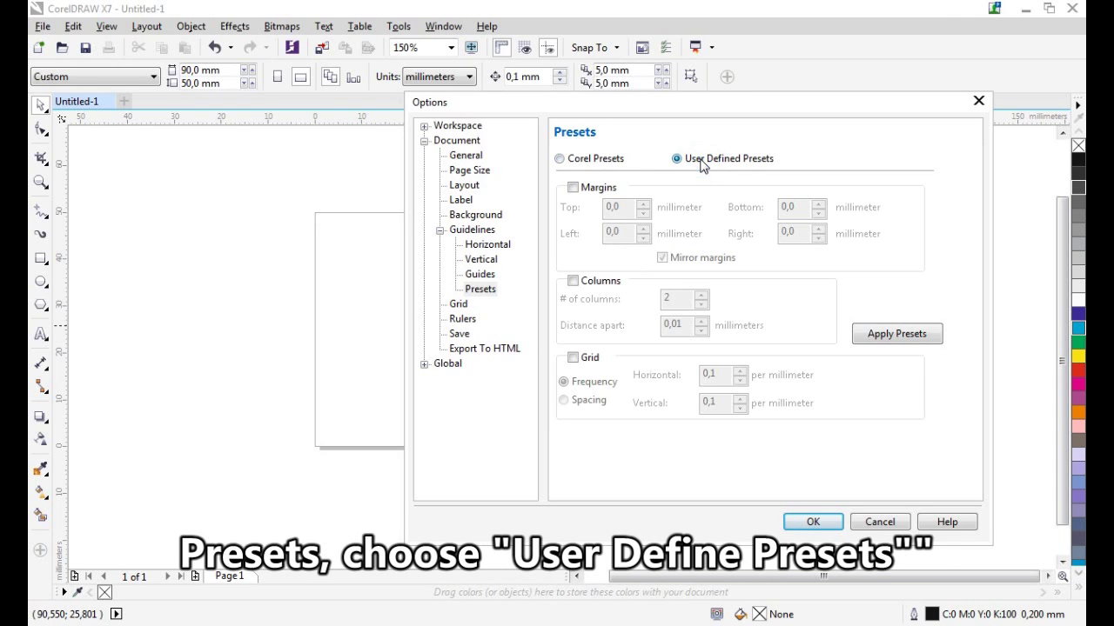
left_click(573, 187)
double_click(617, 206)
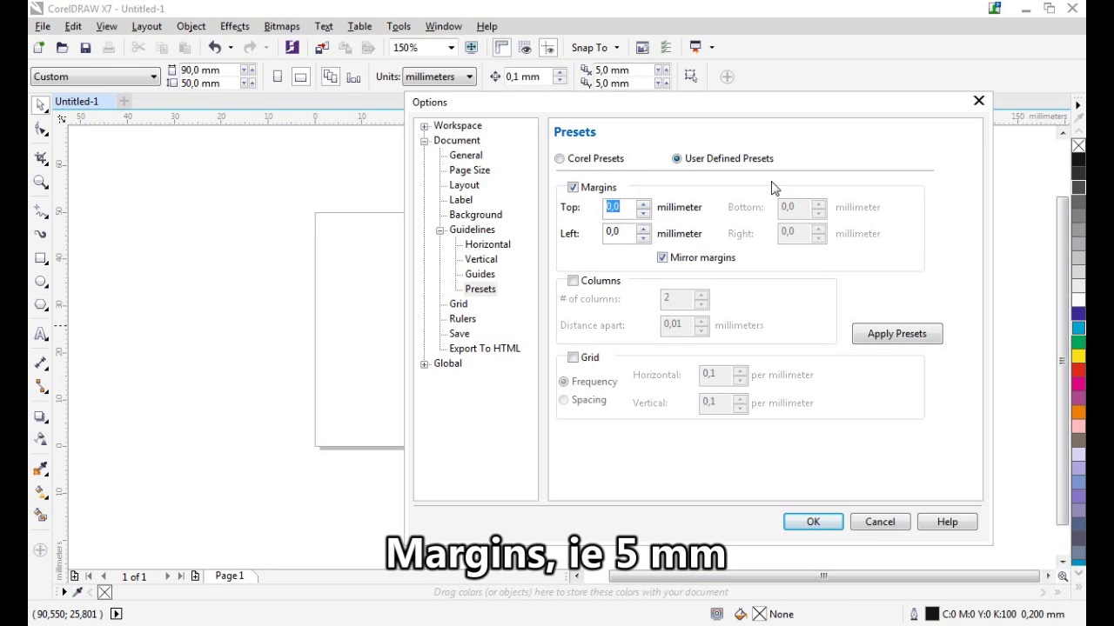
type("5")
key("Tab")
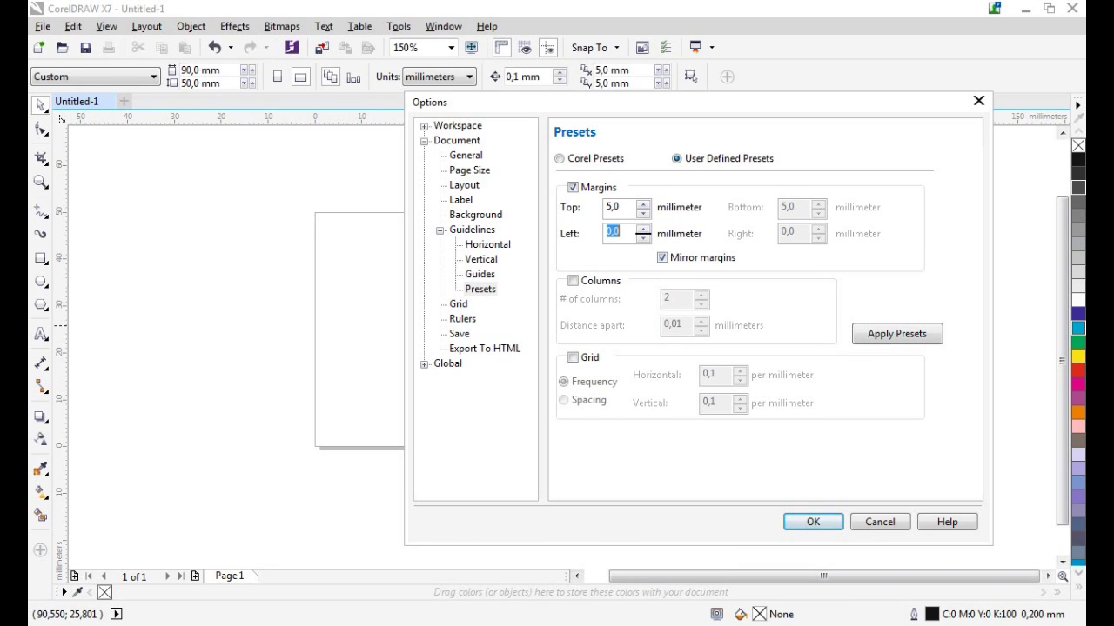
left_click(903, 342)
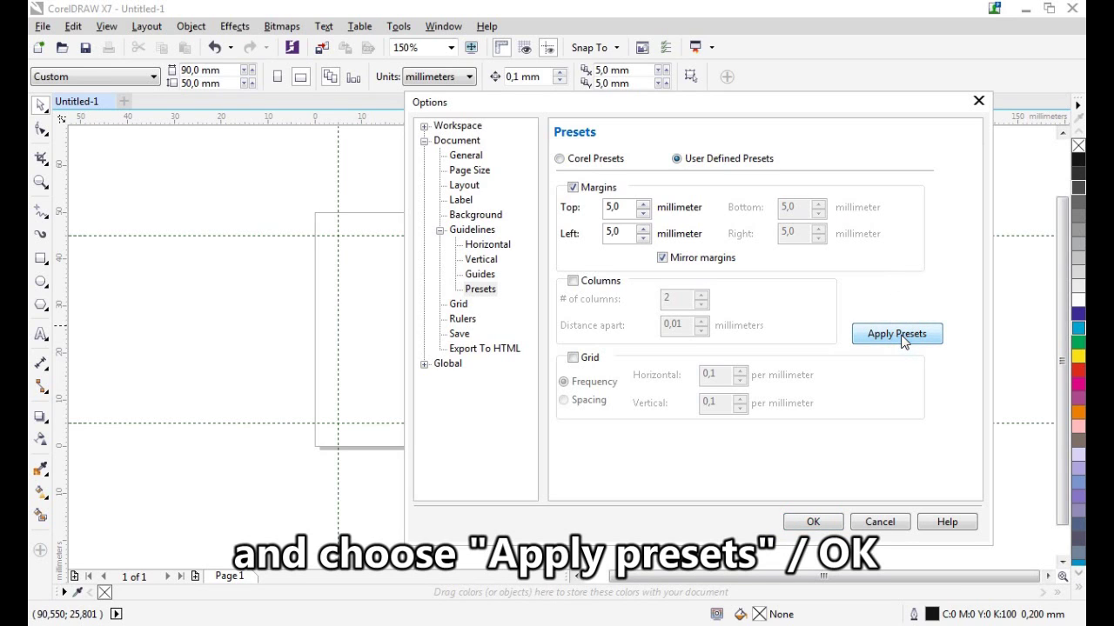
left_click(812, 522)
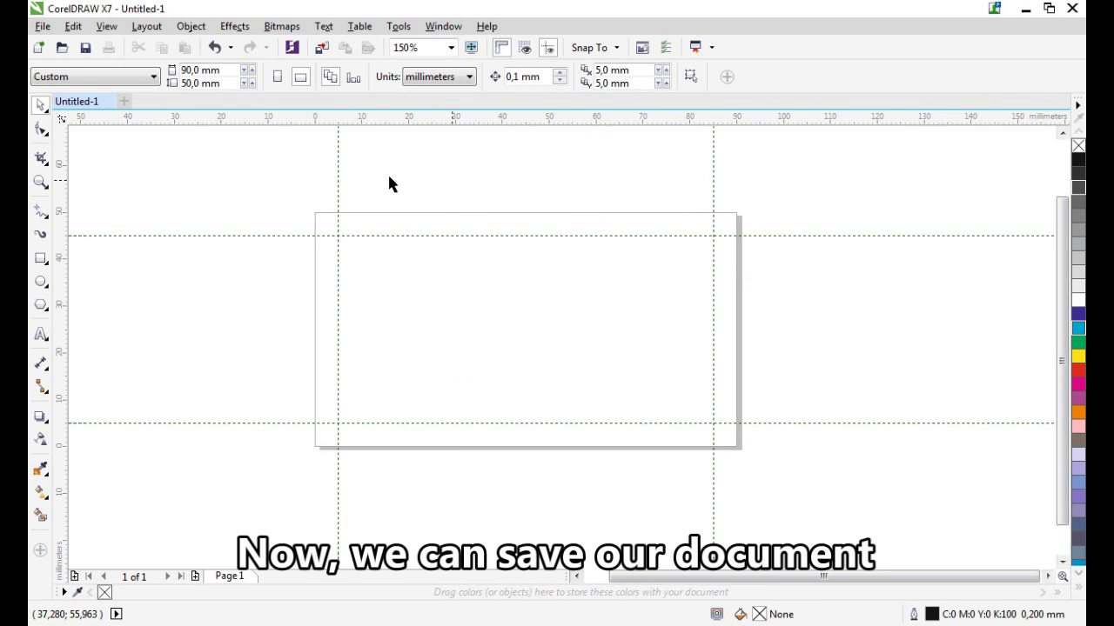
- Save the document to the desktop (Escritorio) as card in CDR format, Version 17.0, with embedded color profiles
left_click(43, 27)
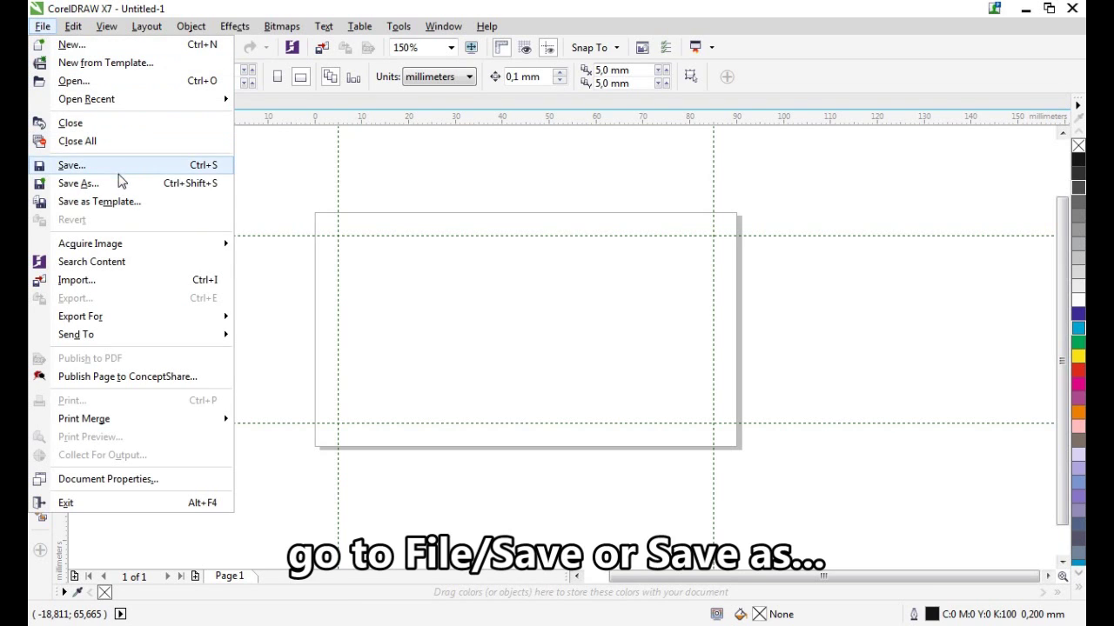
left_click(125, 187)
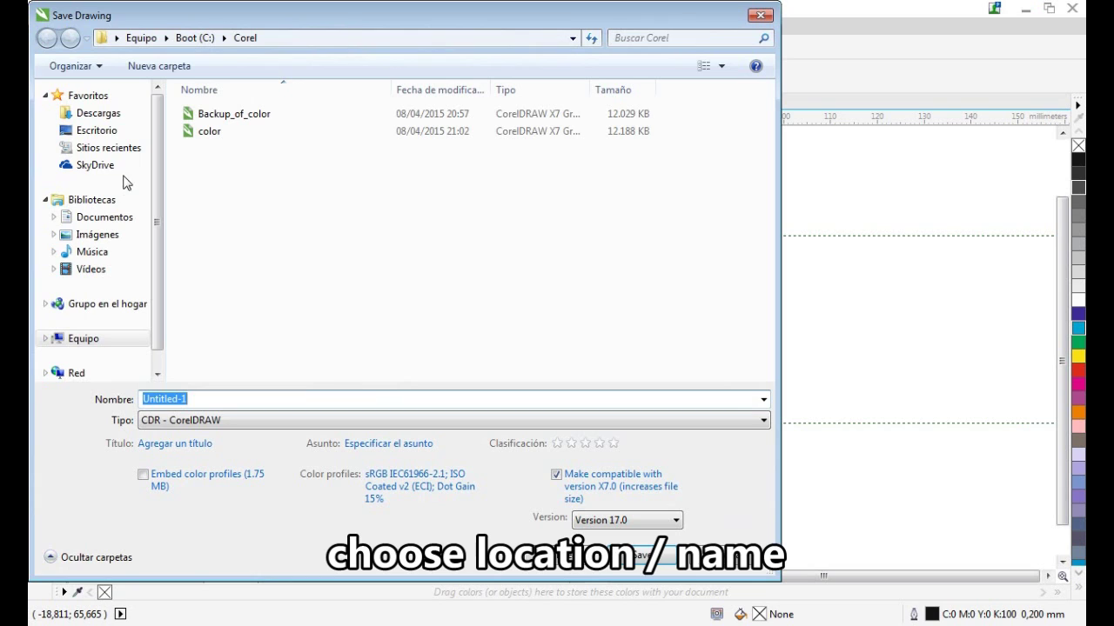
left_click(80, 132)
left_click(386, 397)
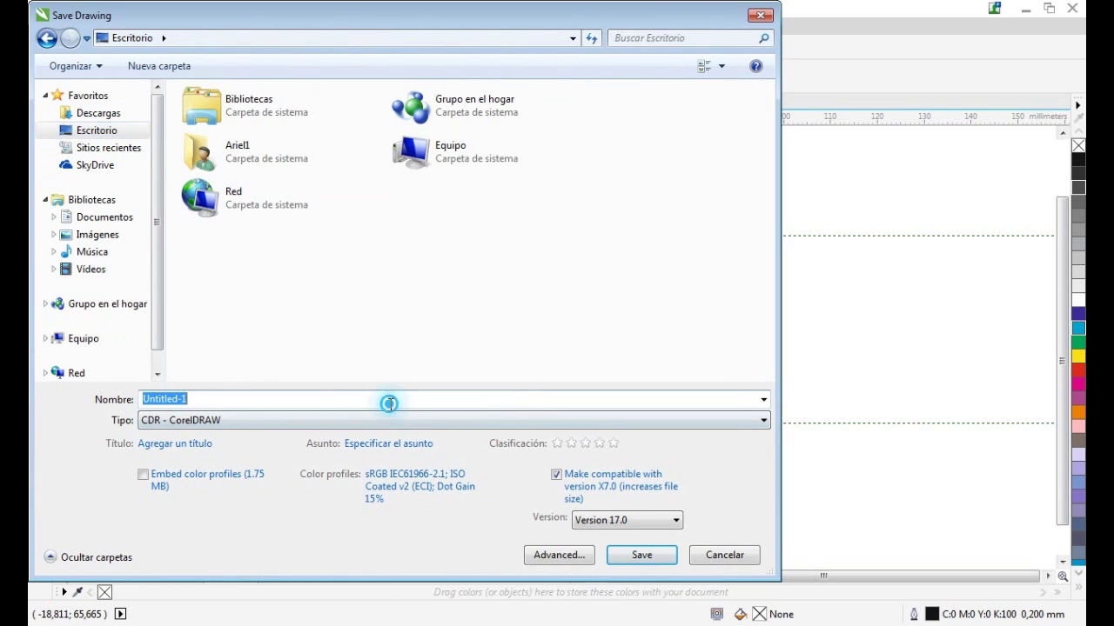
type("card")
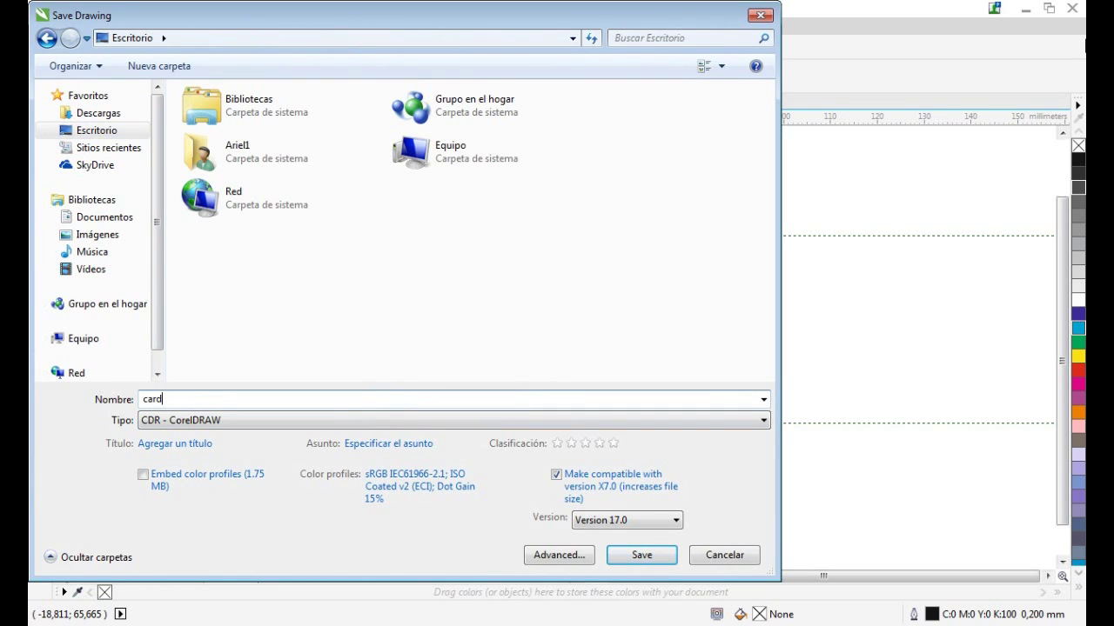
left_click(143, 475)
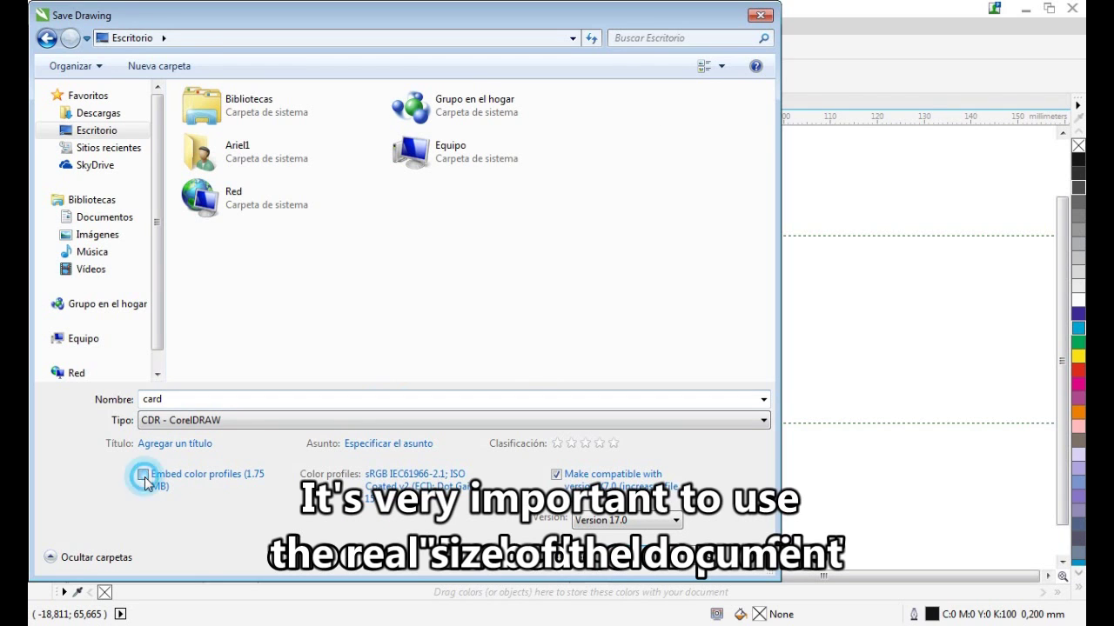
left_click(644, 520)
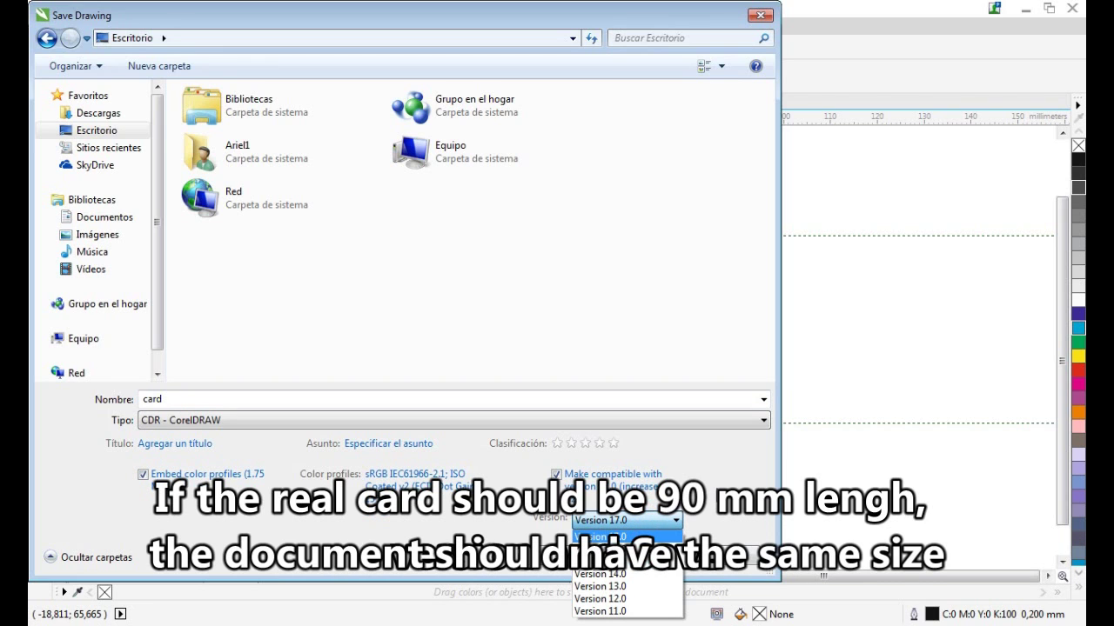
left_click(634, 537)
left_click(648, 566)
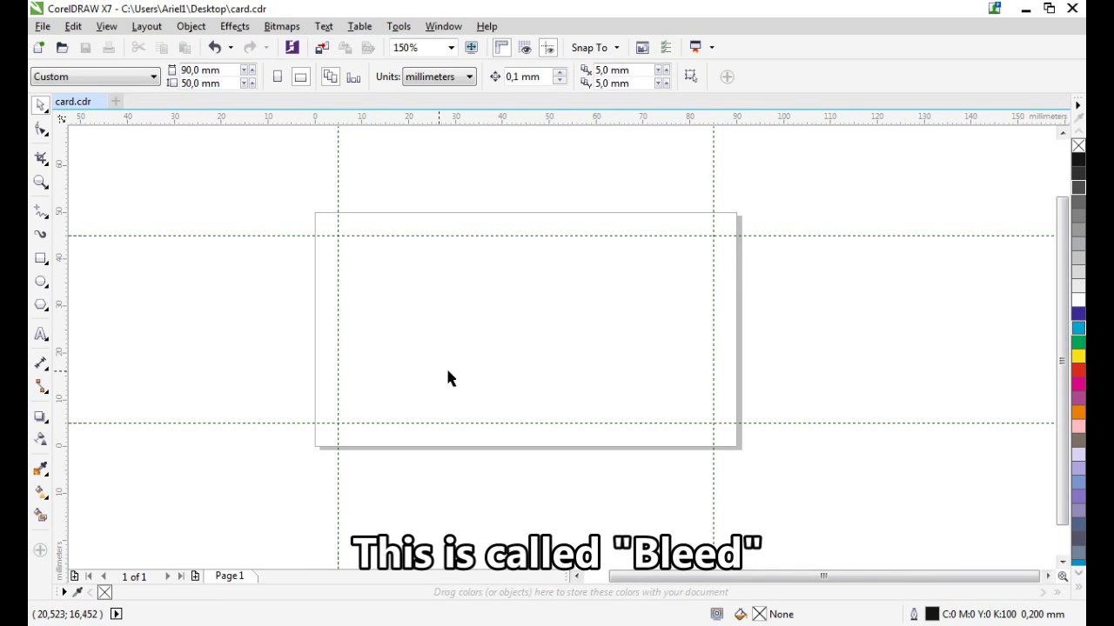
- Show the bleed area around the page through the page size options
double_click(741, 298)
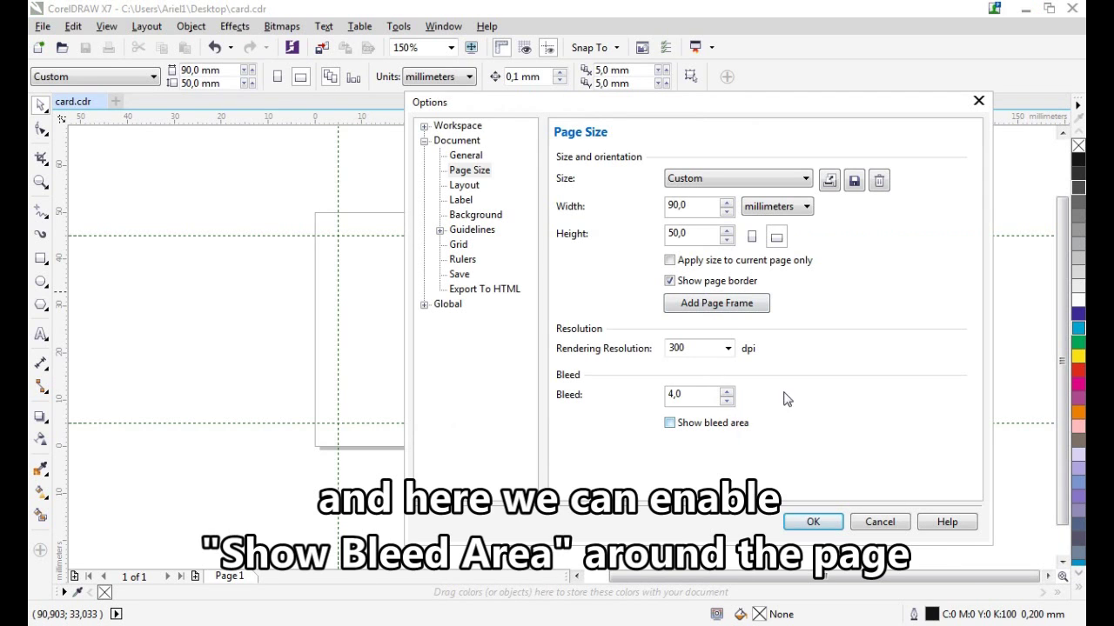
left_click(699, 426)
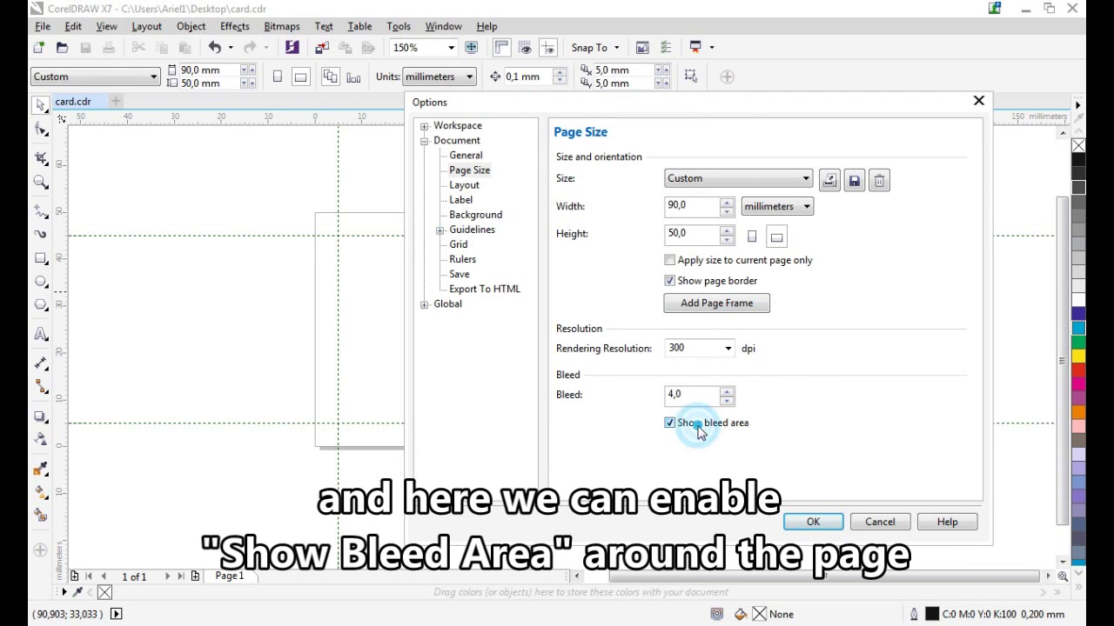
left_click(811, 522)
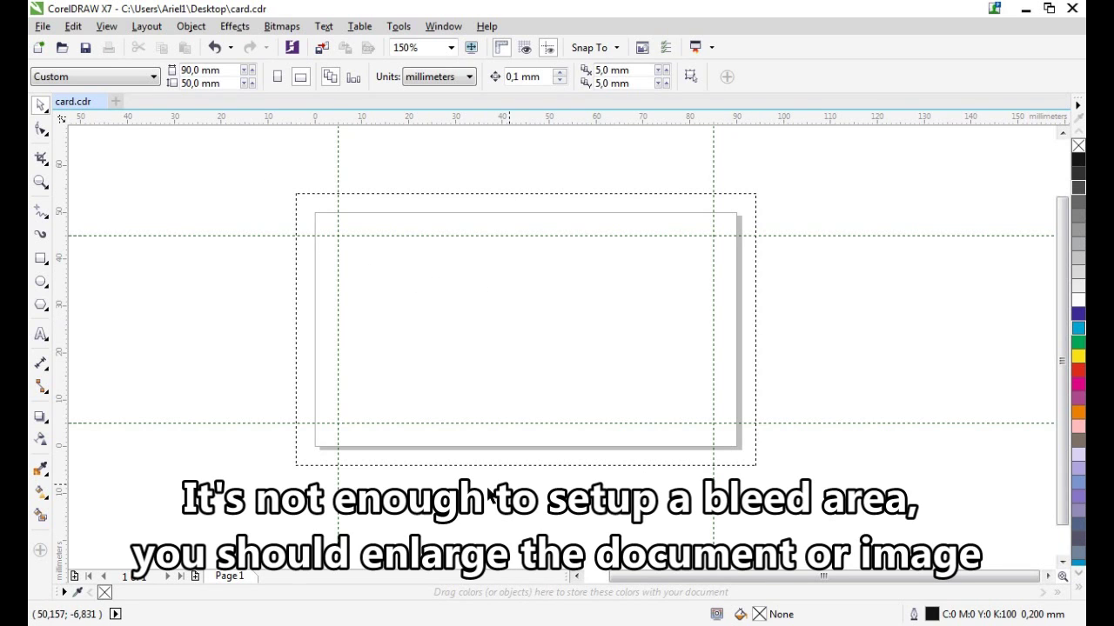
- Import PH00323.jpg from the Imágenes library and stretch it over the full bleed area, about 98 × 58 mm
left_click(321, 47)
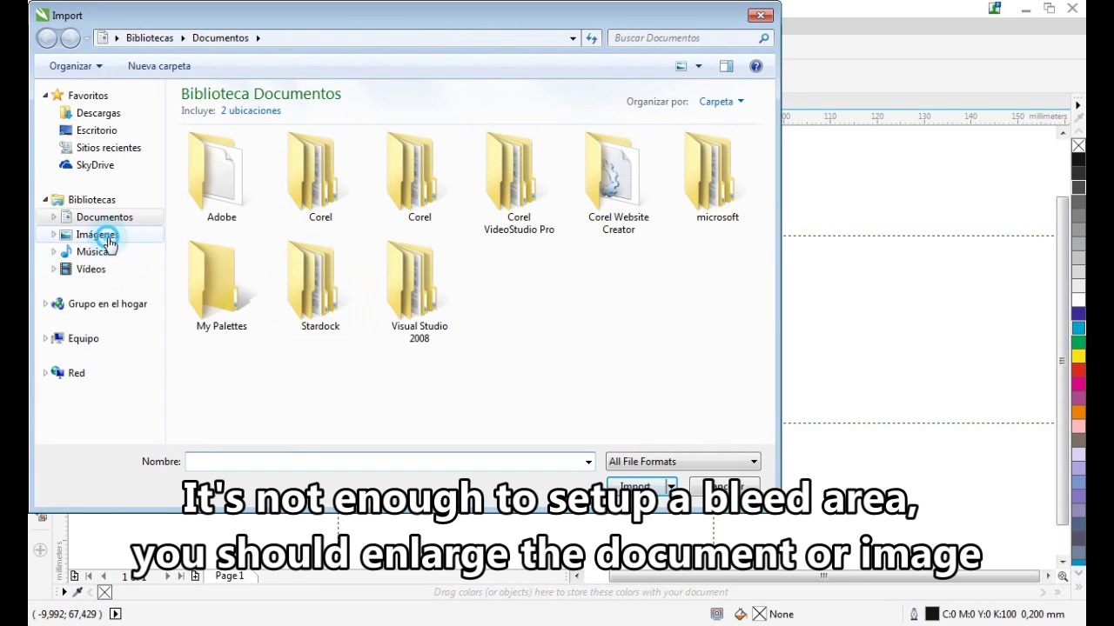
left_click(112, 235)
left_click(597, 195)
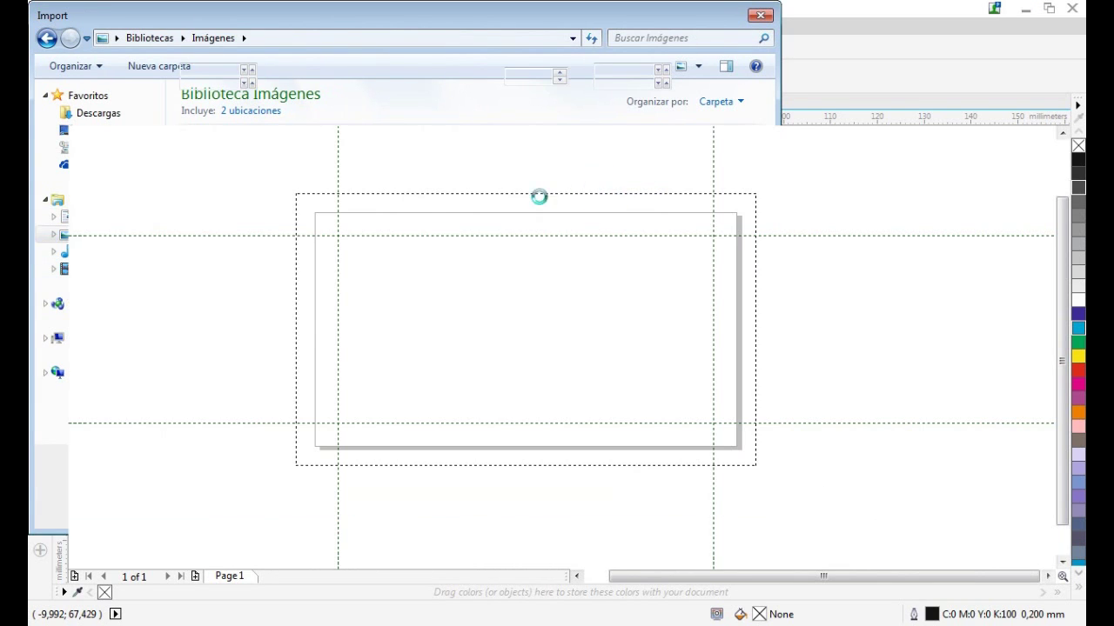
left_click_drag(296, 193, 739, 459)
left_click_drag(705, 329, 758, 335)
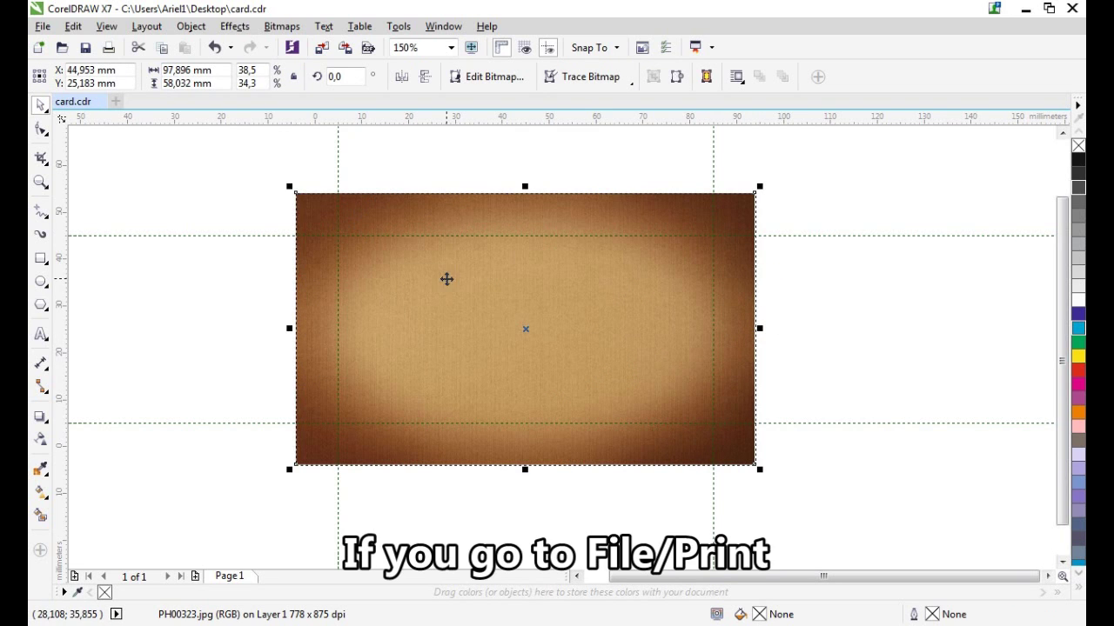
- Preview the card's printout with ECRM Mako as the printer
left_click(42, 26)
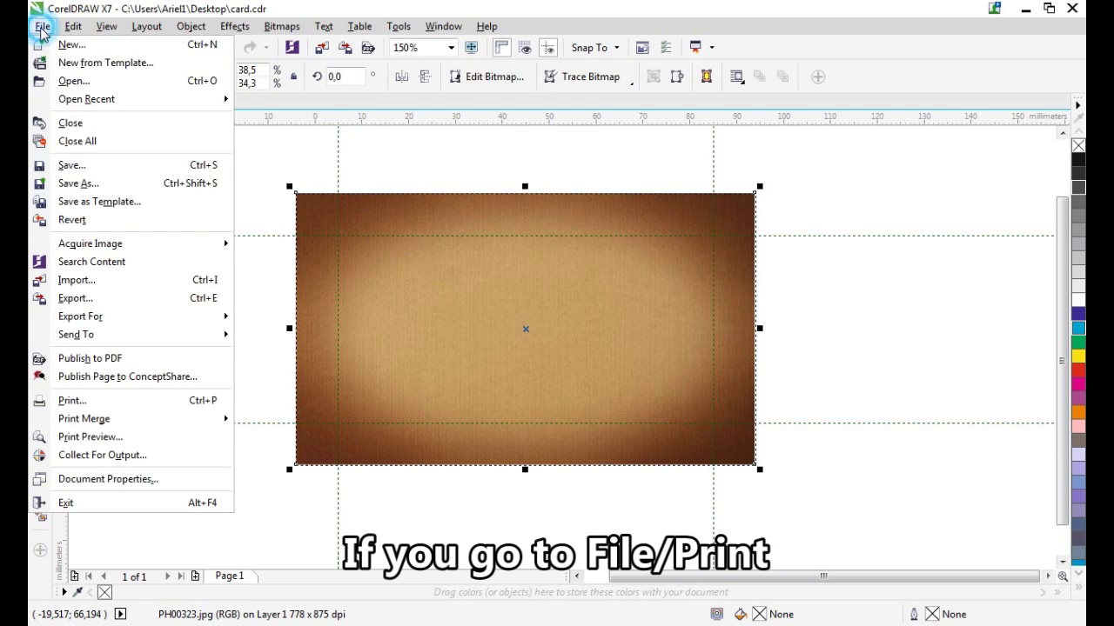
left_click(85, 401)
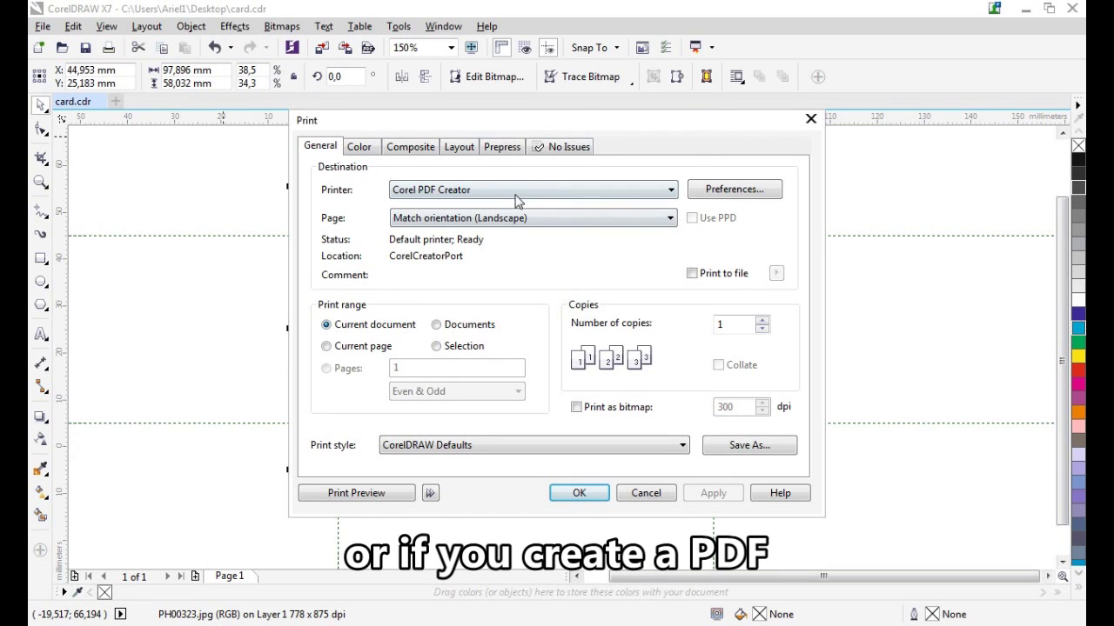
left_click(516, 189)
left_click(460, 231)
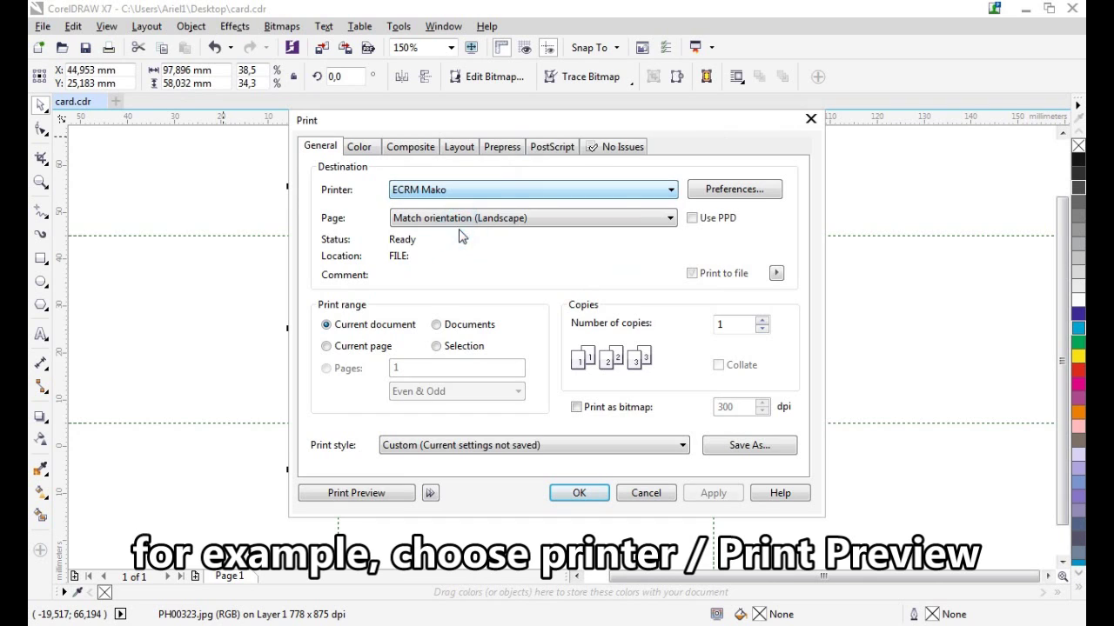
left_click(355, 492)
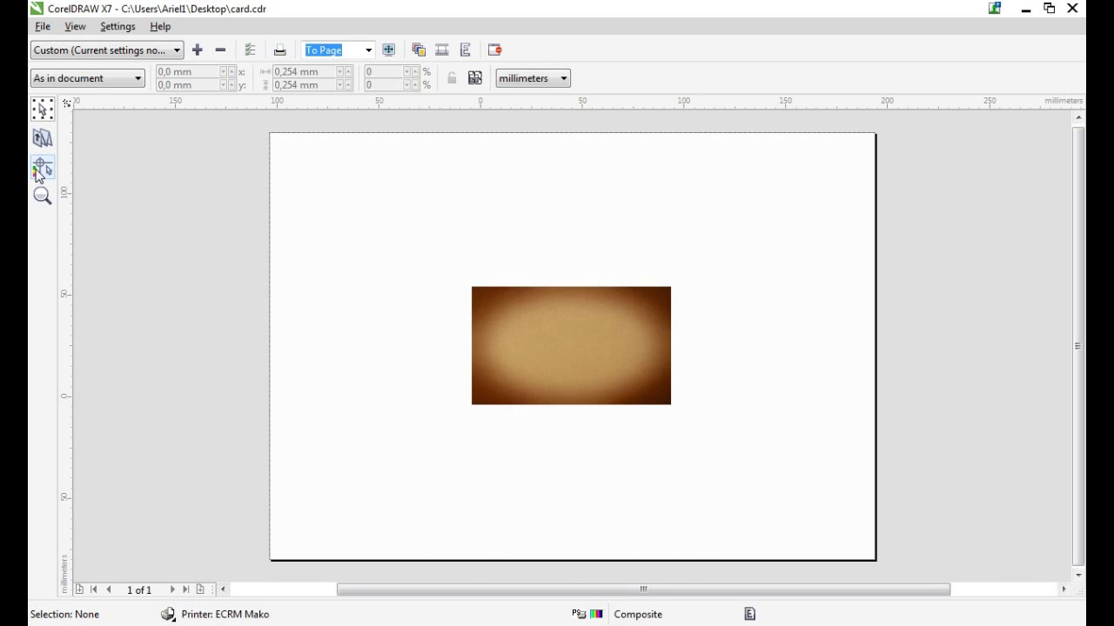
- Display crop marks around the card in the print preview, and leave the preview and print settings without printing
left_click(42, 167)
left_click(315, 78)
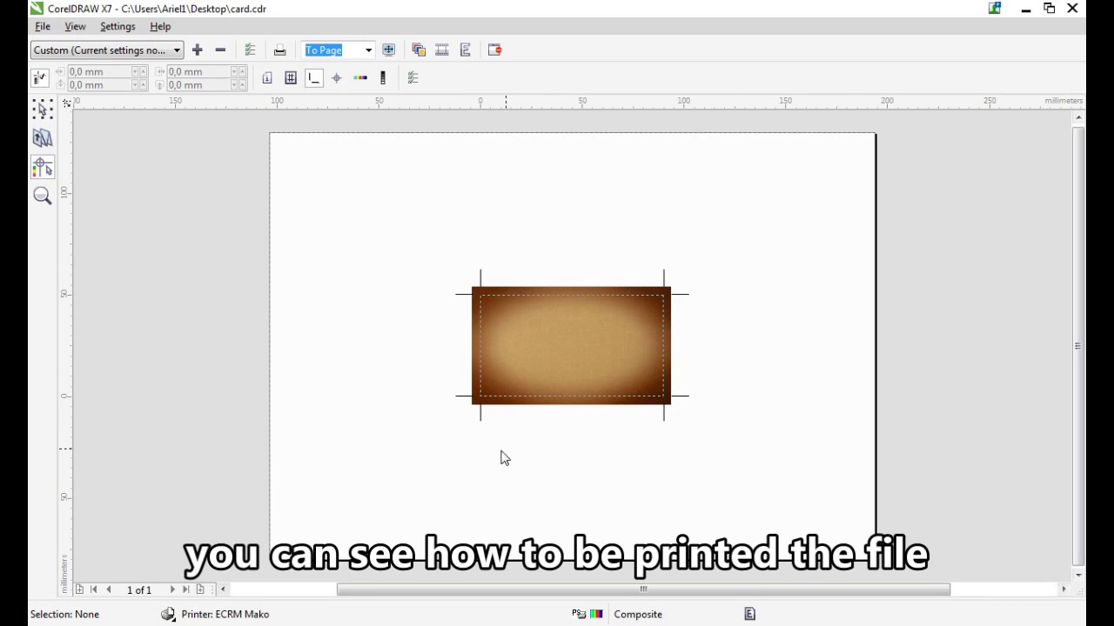
left_click(494, 50)
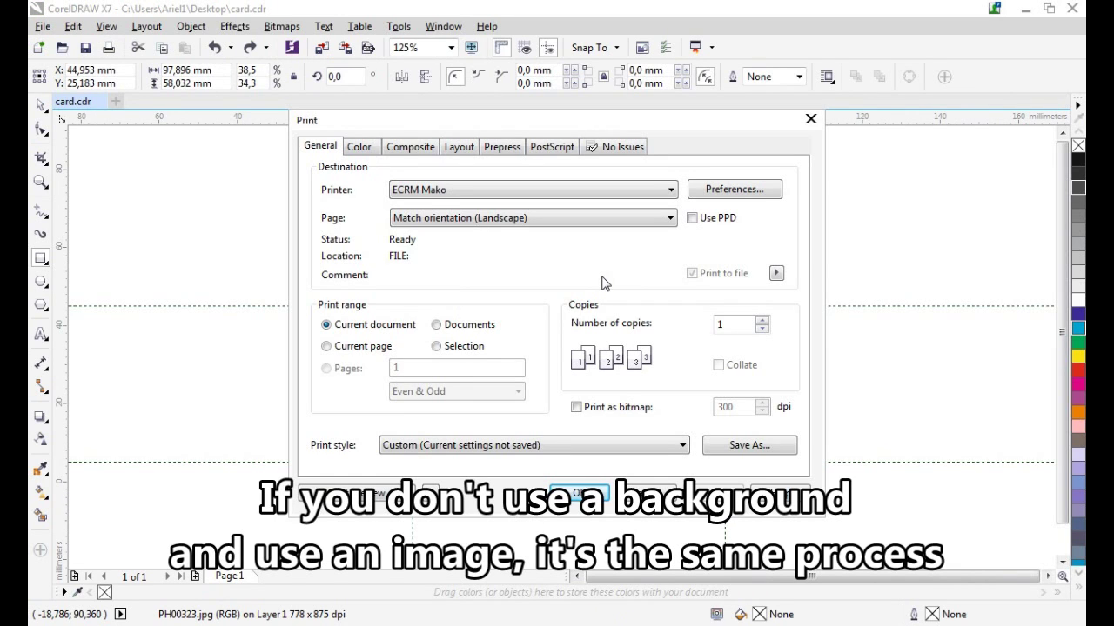
left_click(648, 487)
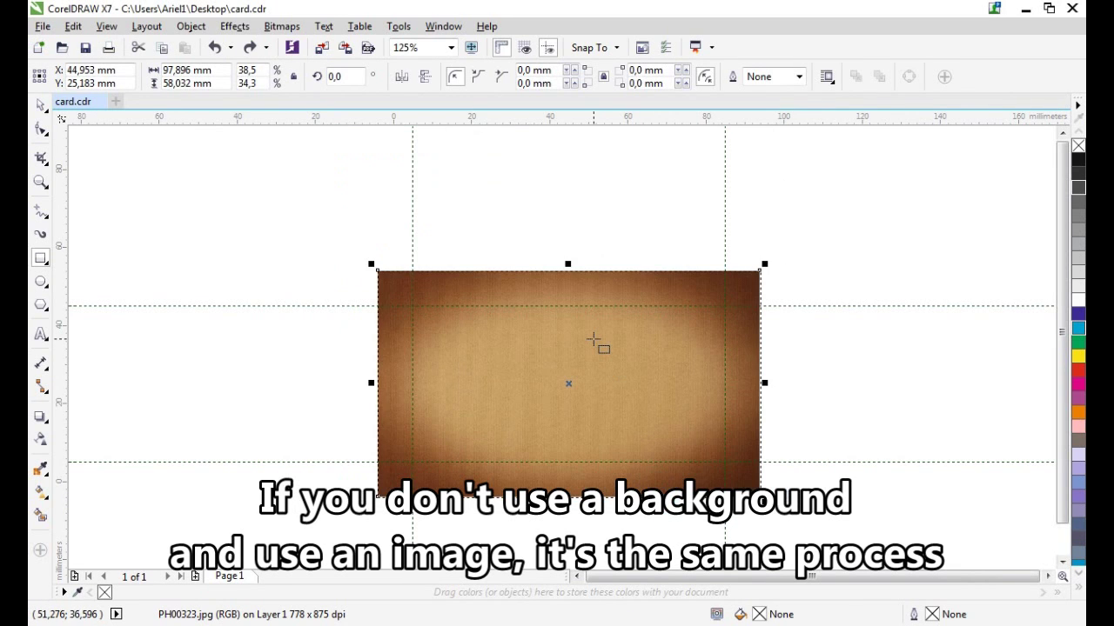
- Delete the brown background image from the page
key("Delete")
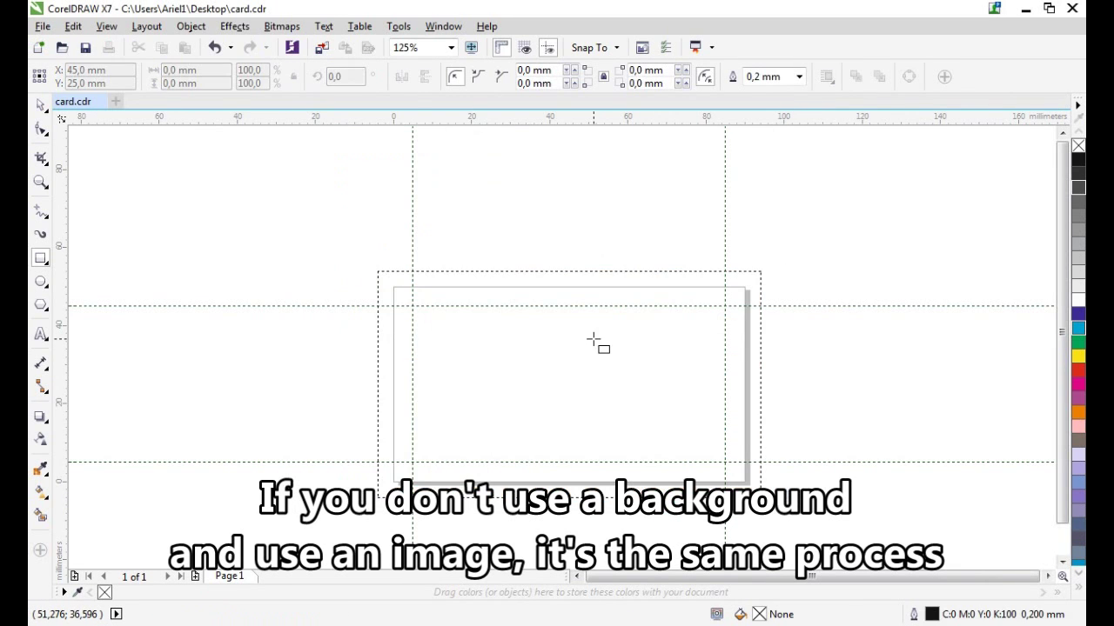
- Import paisaje.jpg from the Imágenes library and scale it across the width of the bleed area, about 98 × 43 mm
left_click(321, 49)
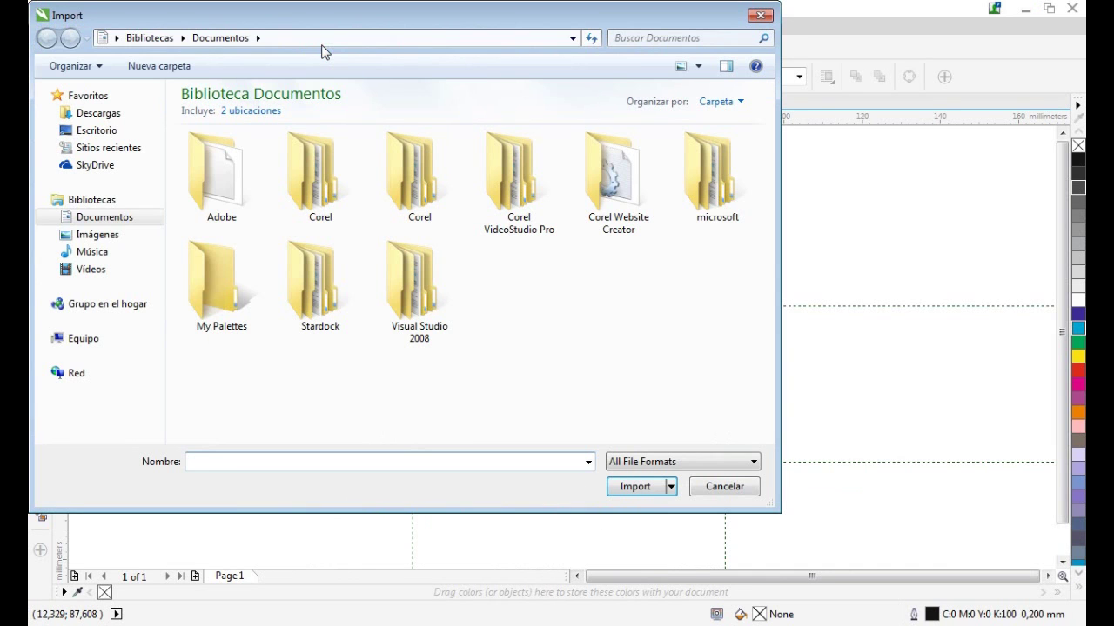
left_click(100, 234)
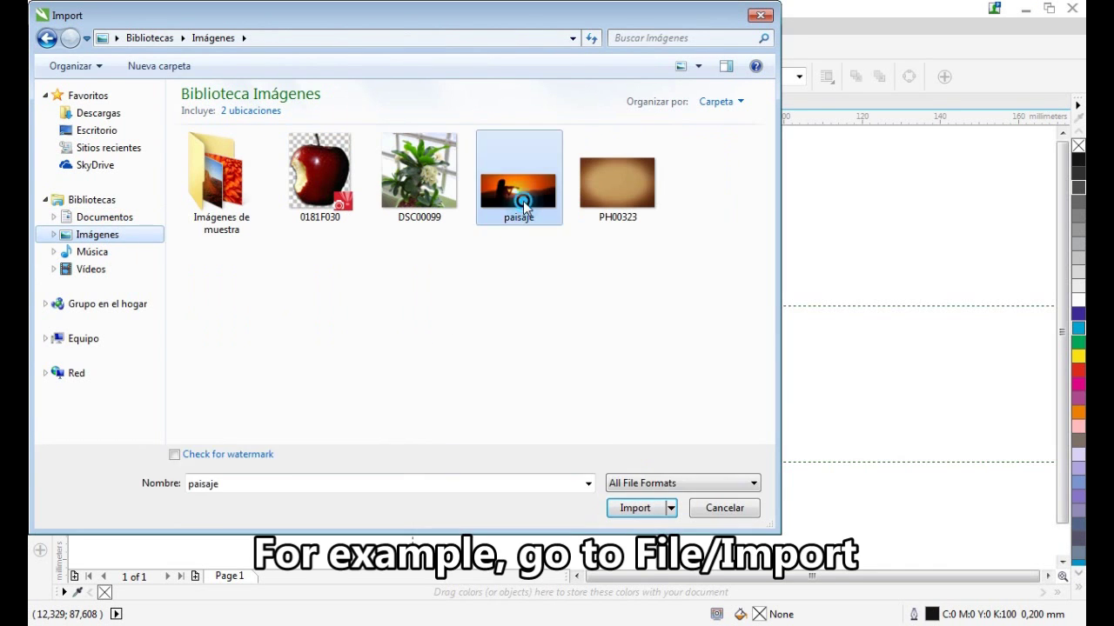
double_click(525, 208)
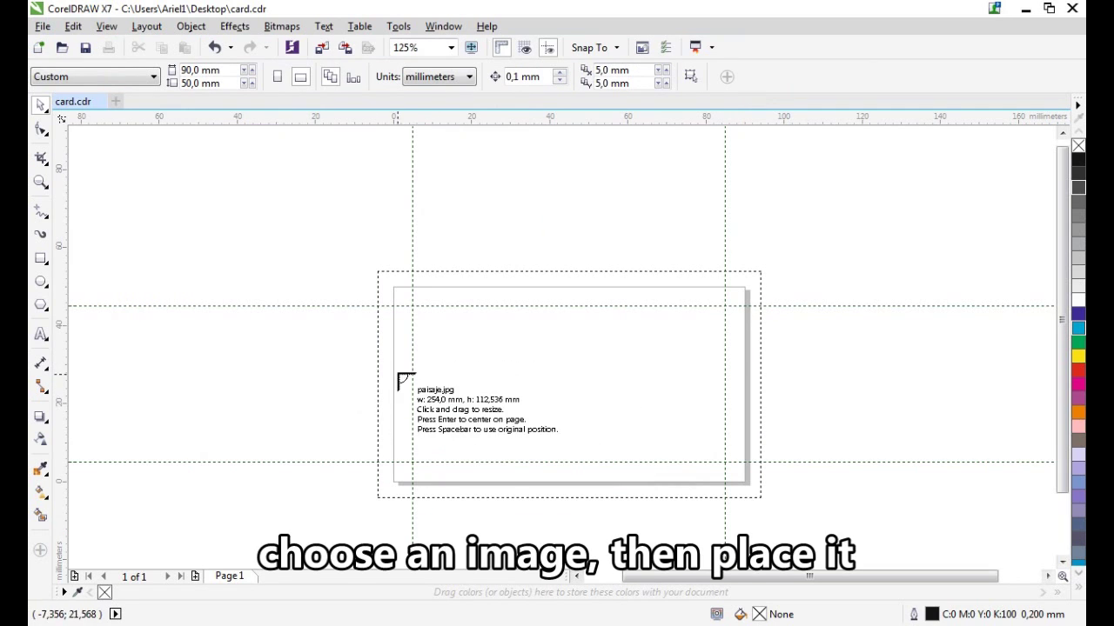
left_click_drag(378, 373, 746, 492)
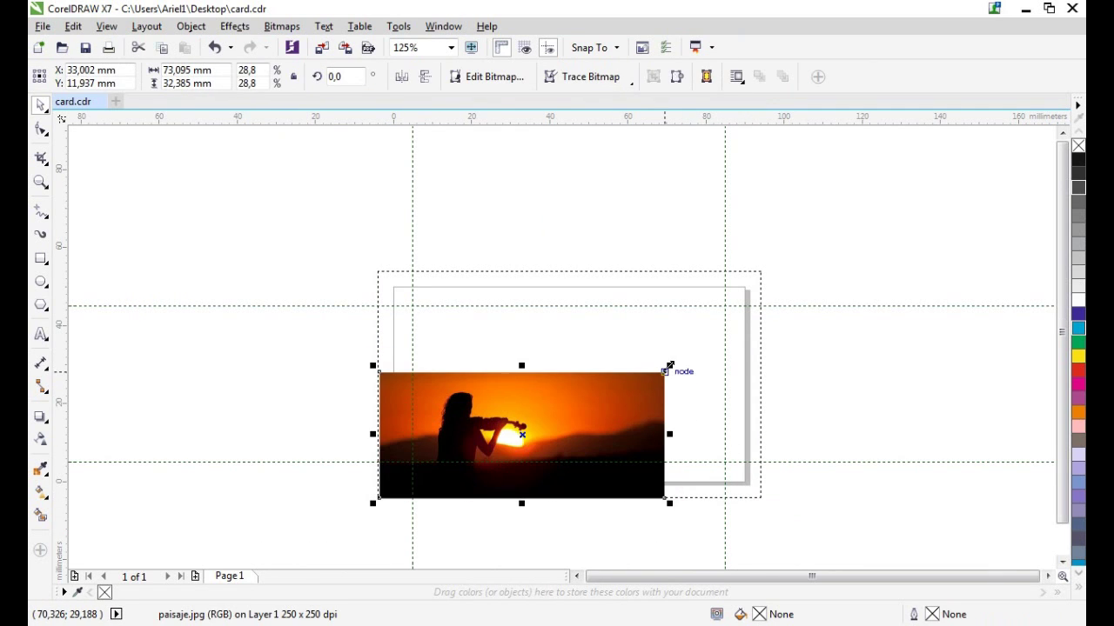
left_click_drag(669, 366, 793, 327)
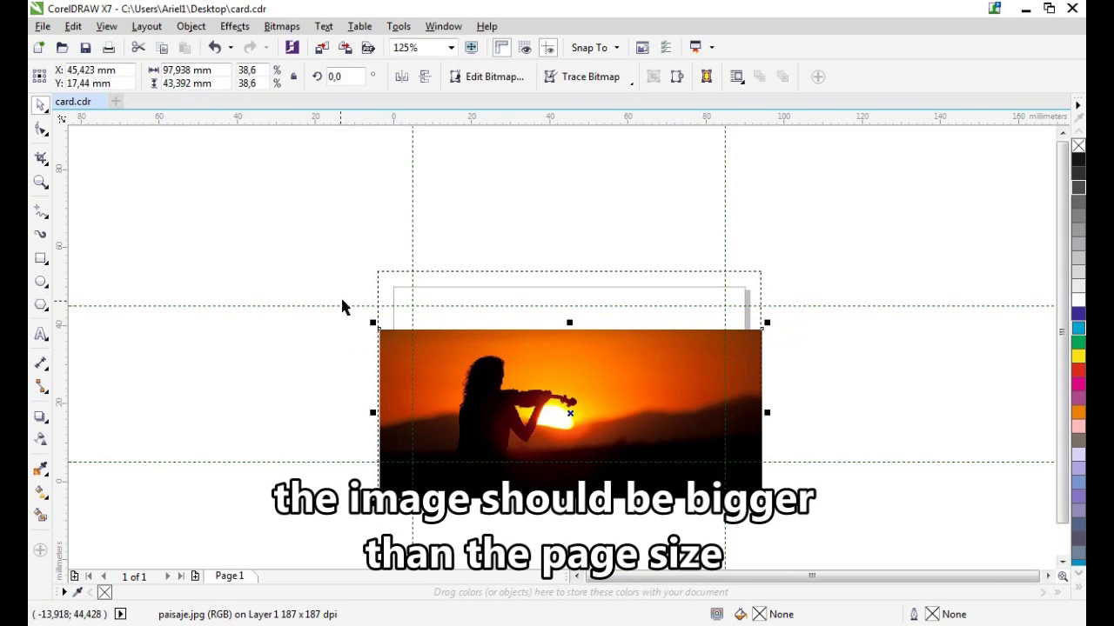
scroll(410, 329, "up", 2)
scroll(569, 340, "down", 2)
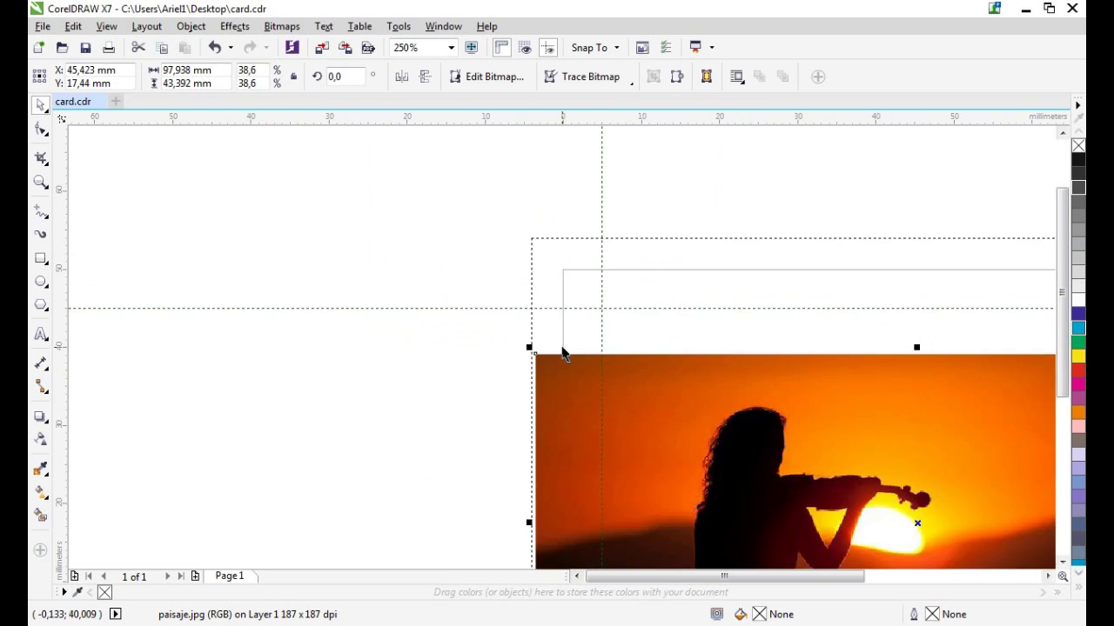
- Add a page-sized 90 × 50 mm rectangle around the card and open the print preview
left_click(42, 258)
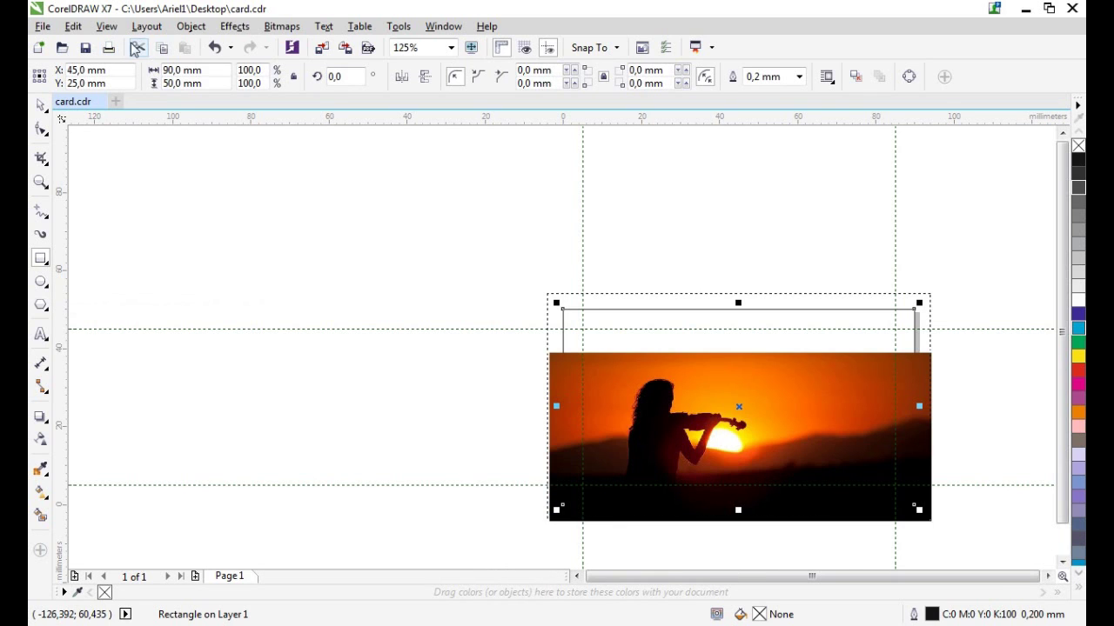
left_click(109, 47)
left_click(364, 494)
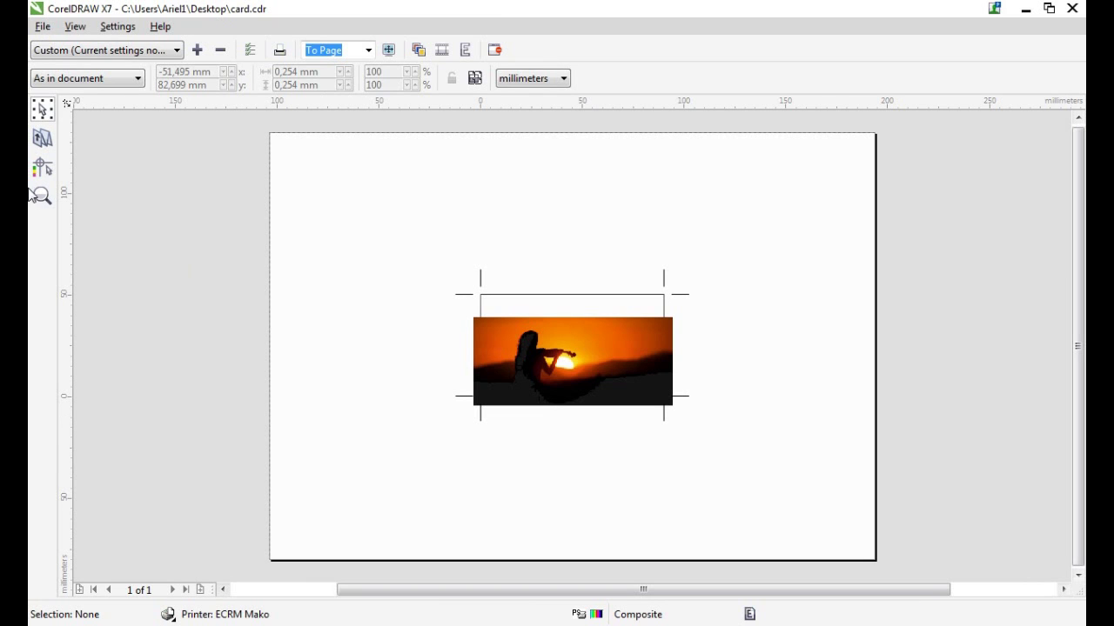
- Set the imposition layout to two cards across and two cards down on the print sheet
left_click(42, 139)
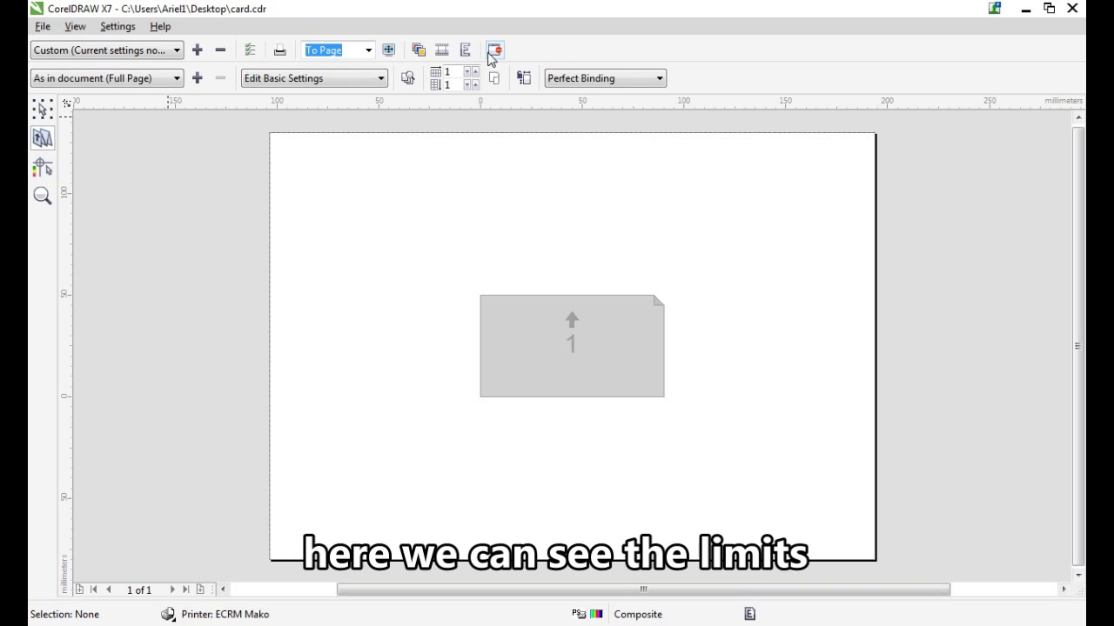
left_click(468, 71)
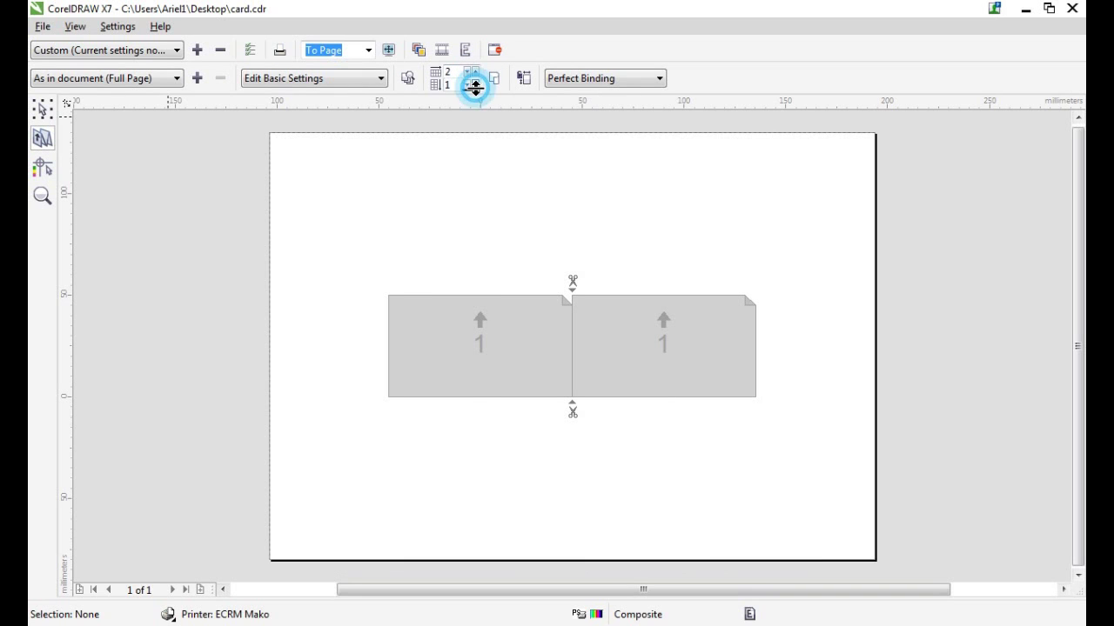
left_click(472, 84)
- Set the vertical gutter between the cards to 5 mm and the horizontal gutter to 7 mm
left_click(571, 276)
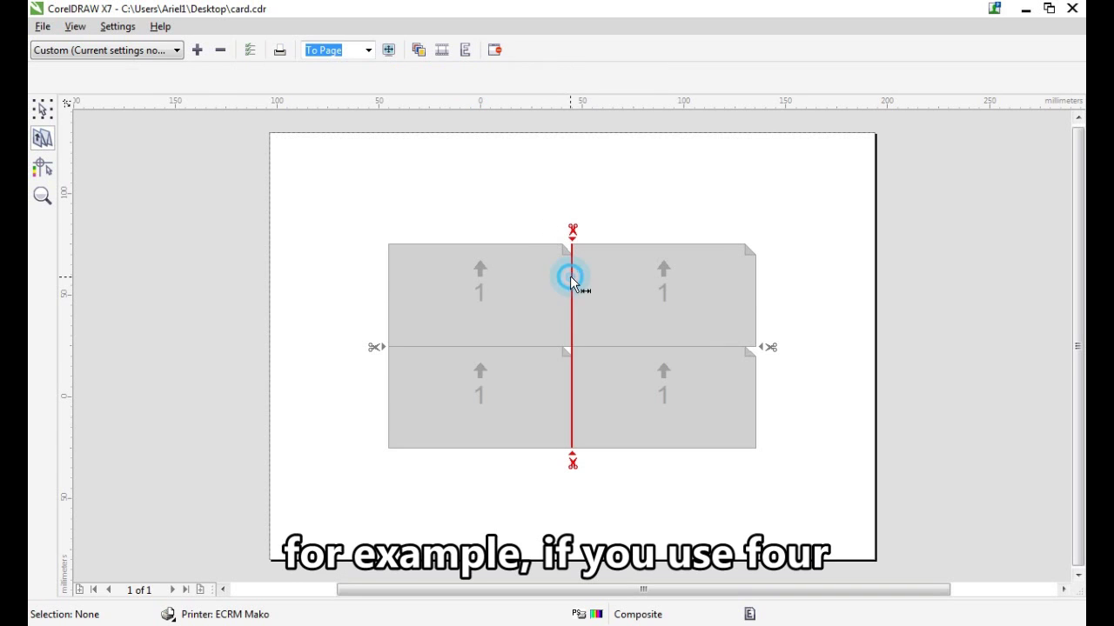
left_click(468, 75)
type("5mm")
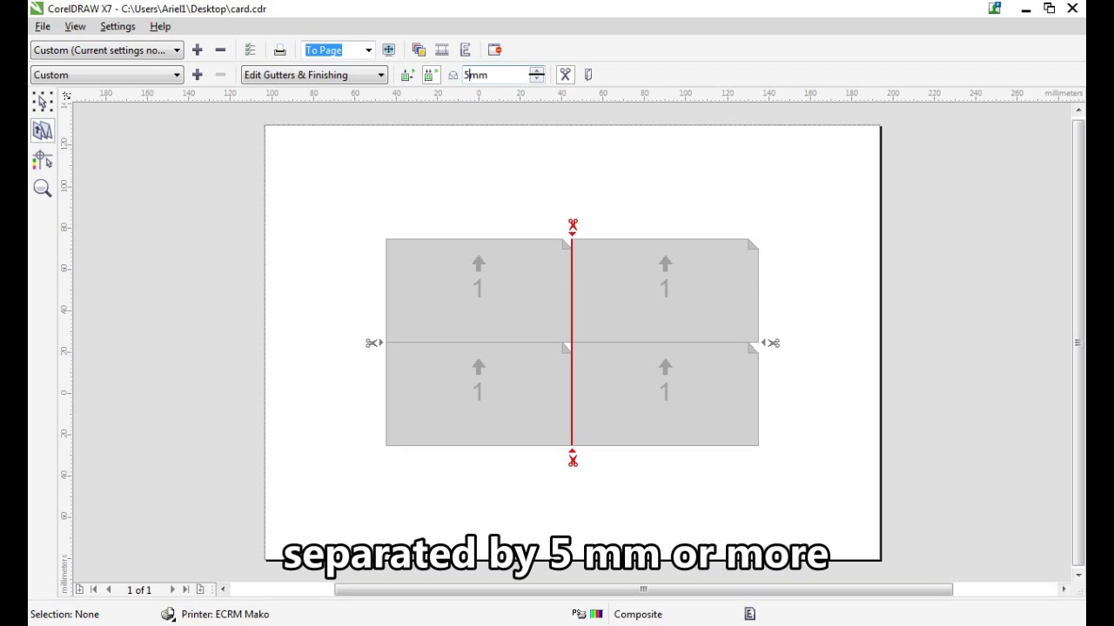
key("Return")
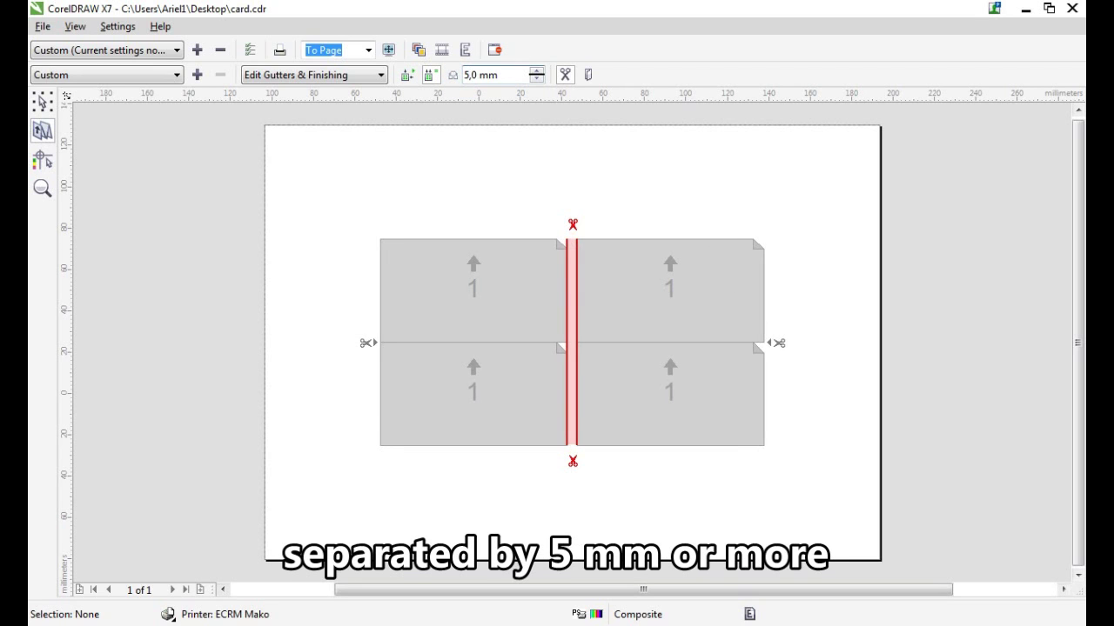
left_click(612, 343)
left_click(468, 75)
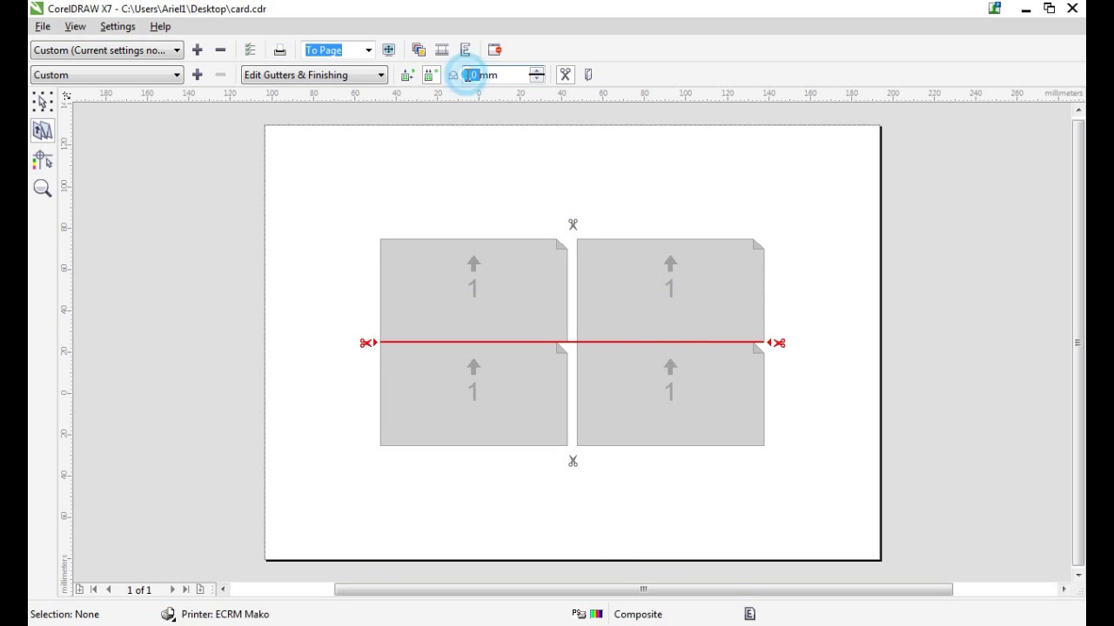
type("7")
key("Return")
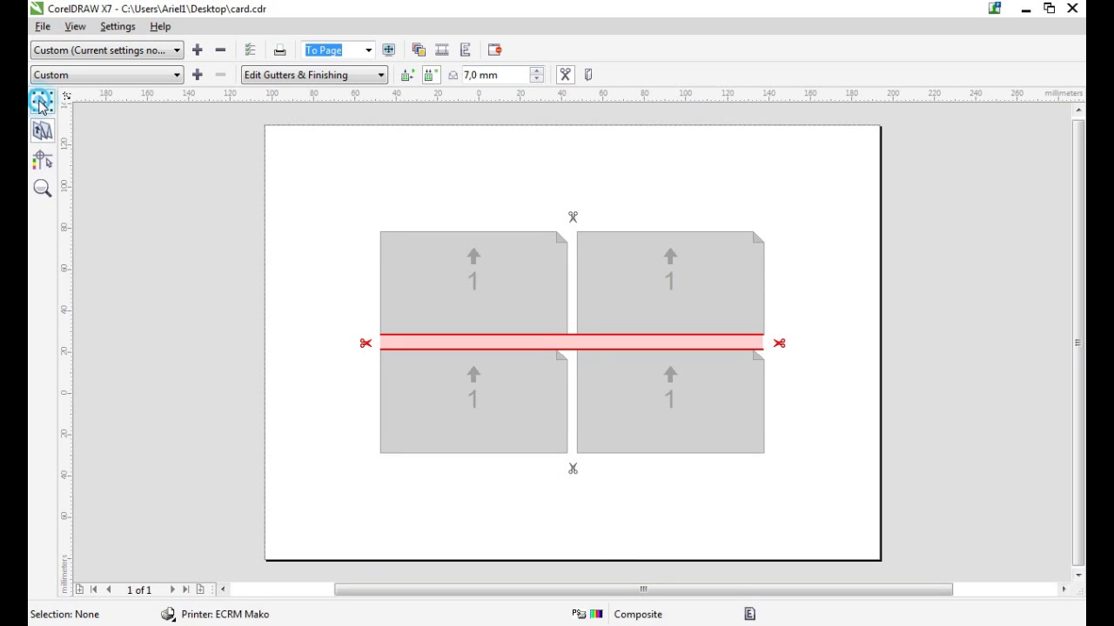
- Examine the four imposed cards and their crop marks up close, and leave the print preview and print settings without printing
left_click(40, 101)
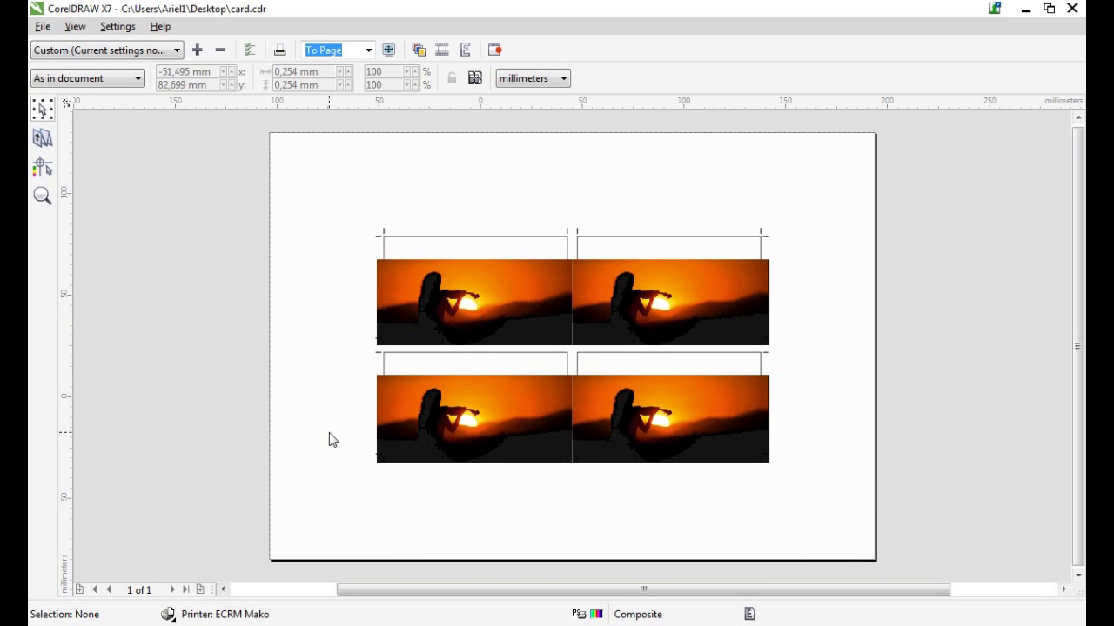
scroll(776, 344, "up", 1)
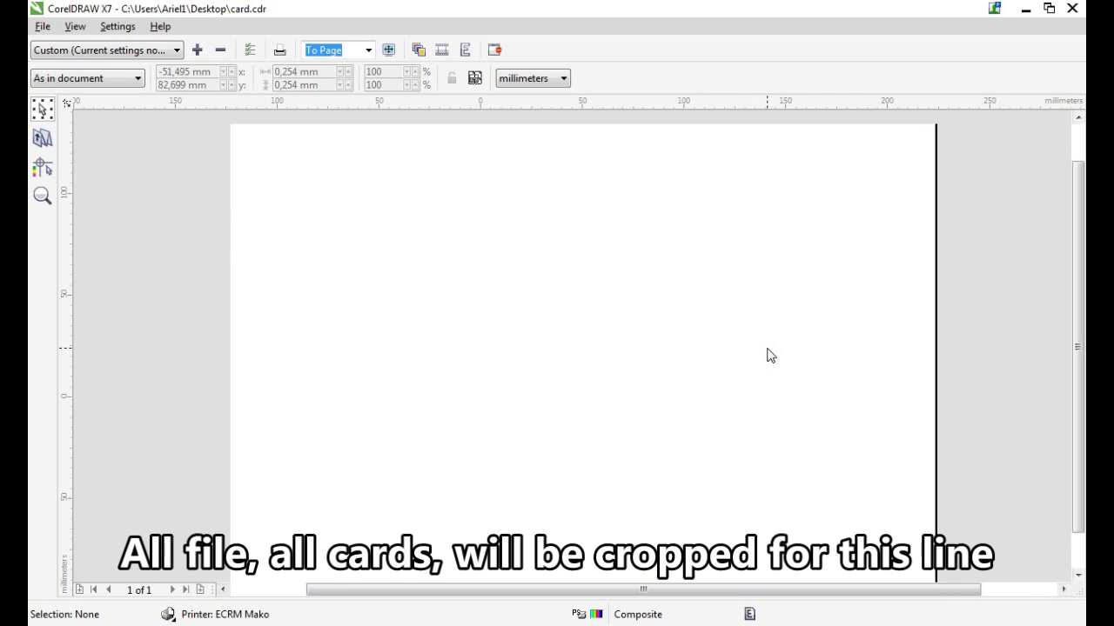
scroll(776, 355, "up", 1)
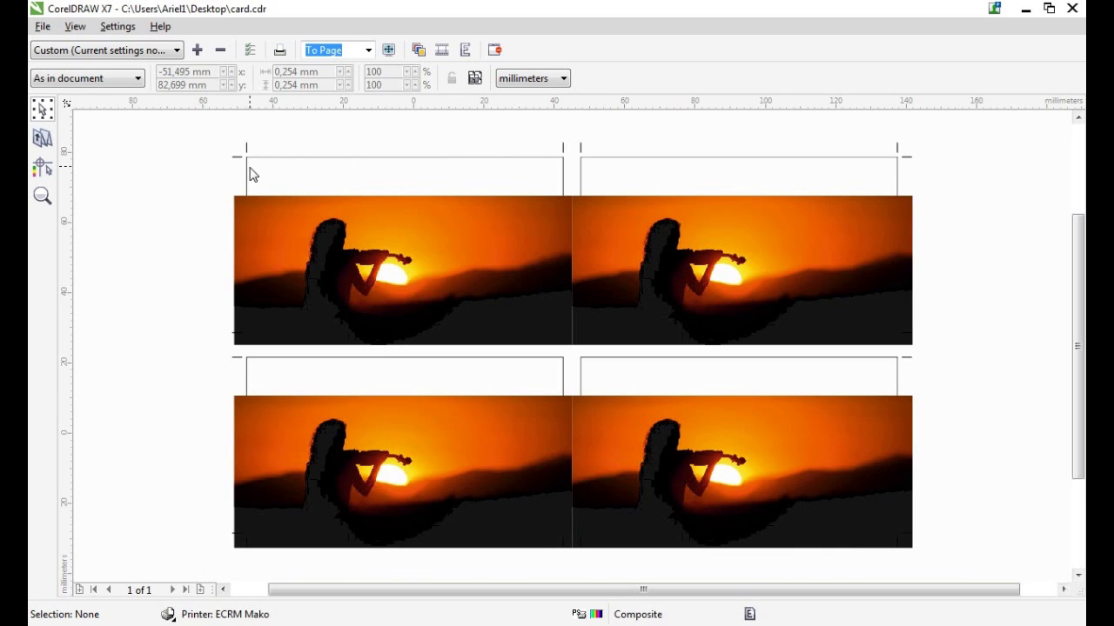
left_click(495, 50)
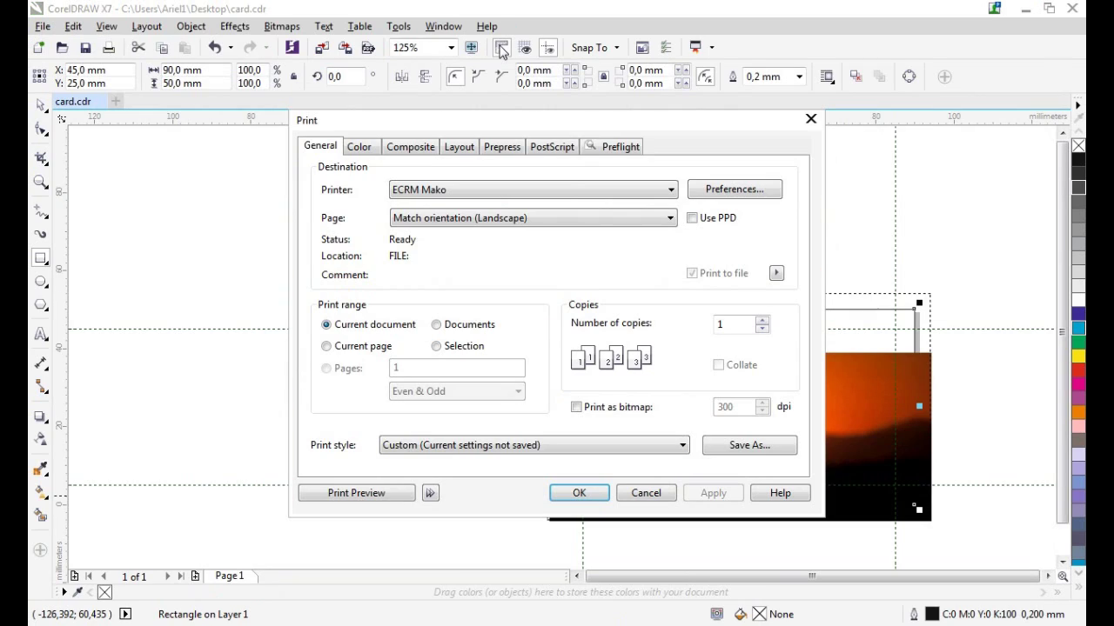
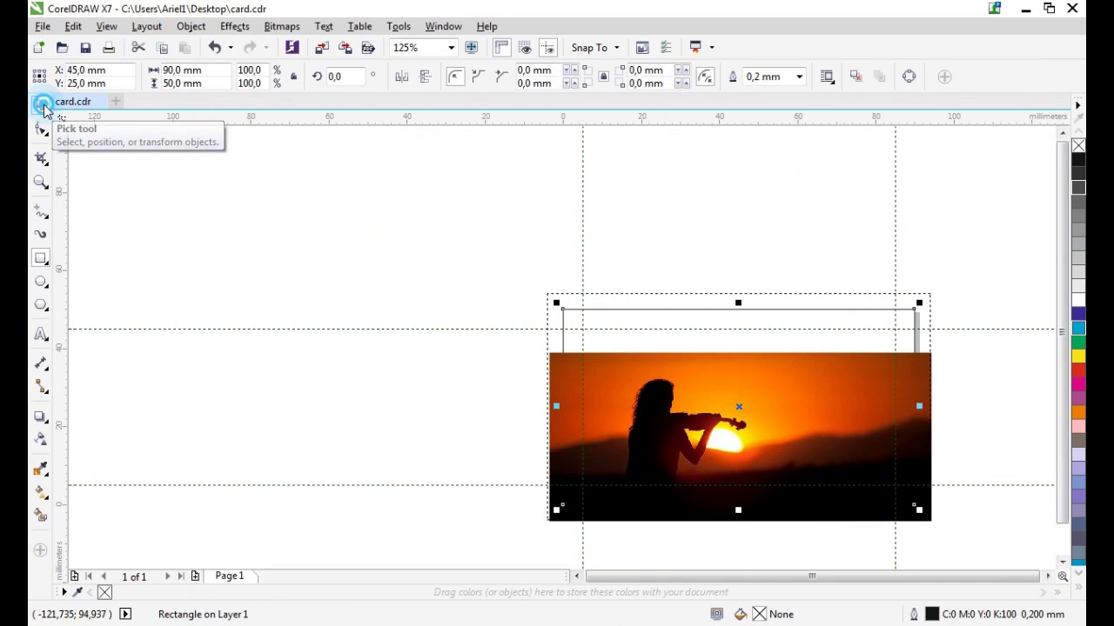
- Delete the sunset image and rectangle, and import 0181F030.cpt as a logo about 15 × 18 mm inside the upper-left margin corner of the card
key("Delete")
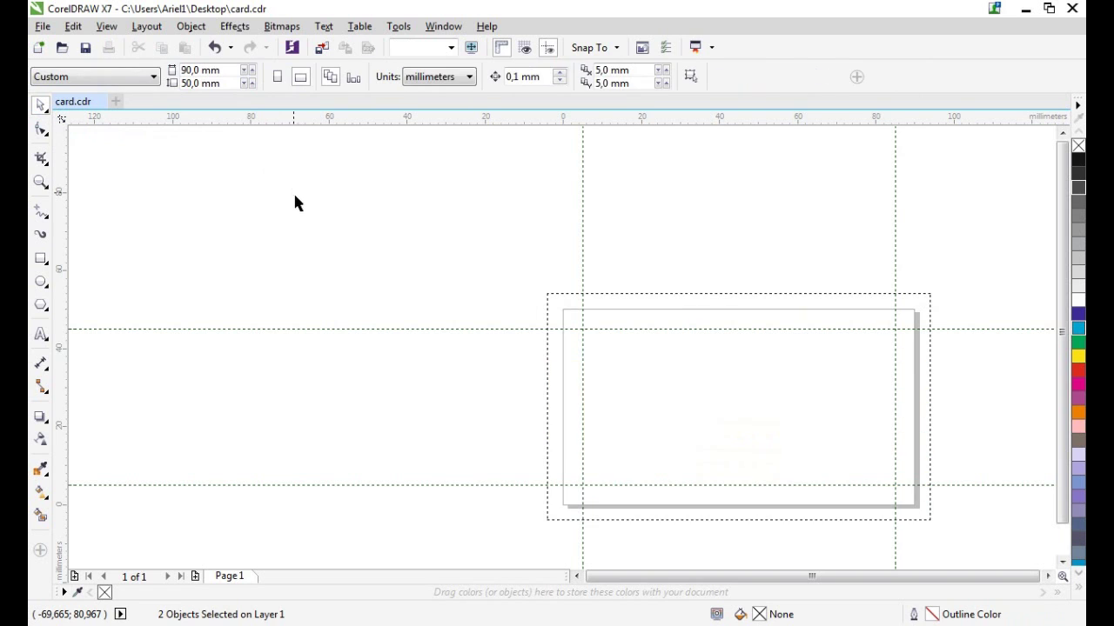
left_click(321, 52)
left_click(84, 239)
left_click(285, 202)
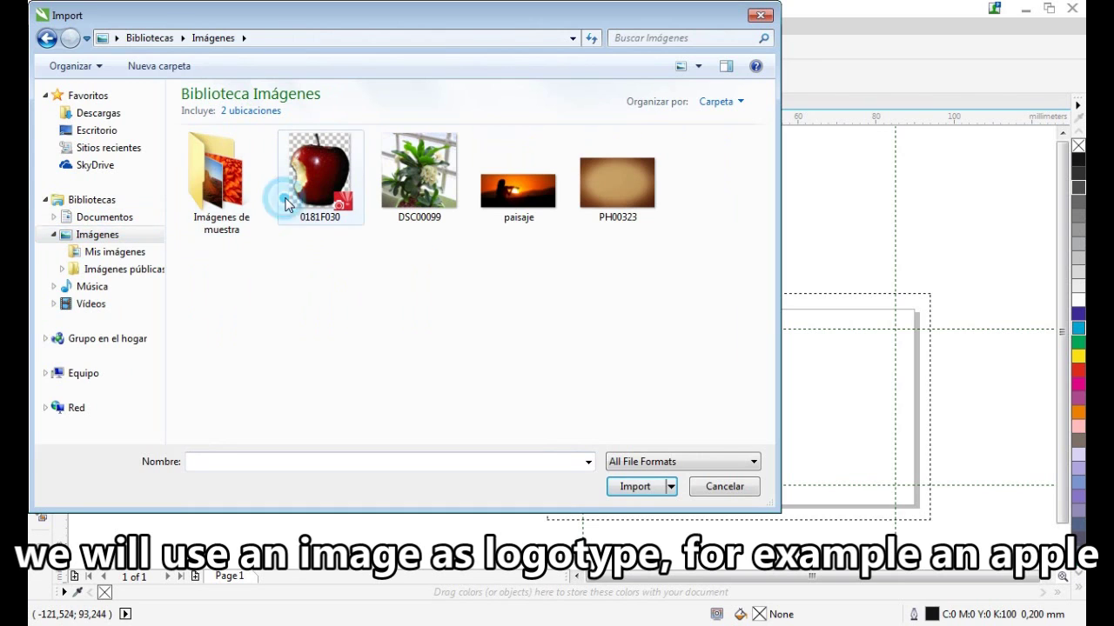
double_click(285, 202)
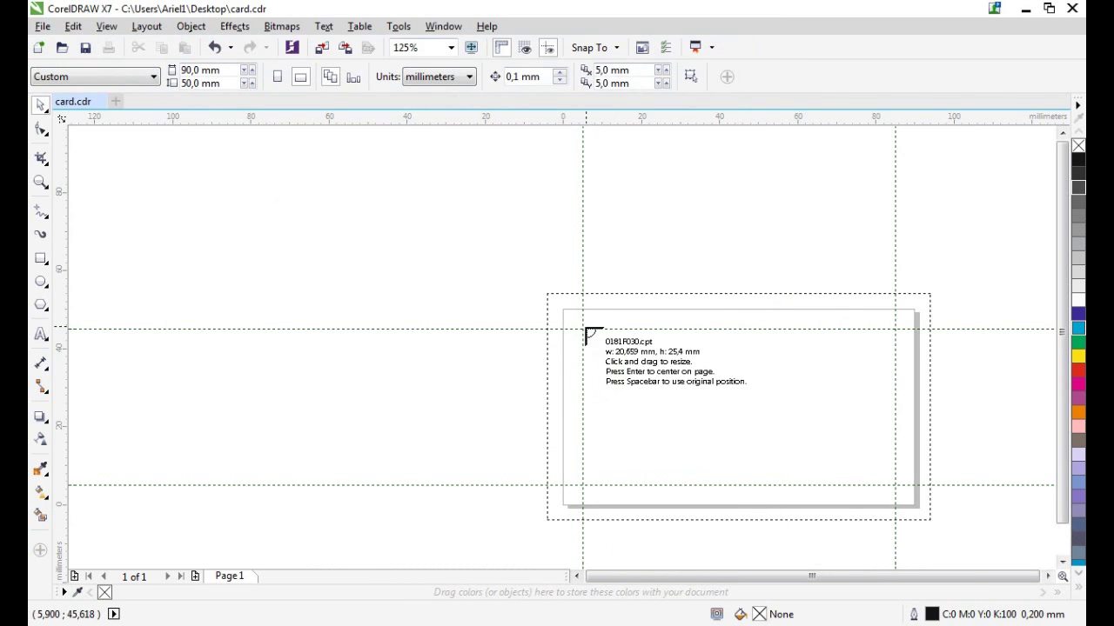
left_click_drag(582, 326, 651, 401)
left_click(705, 401)
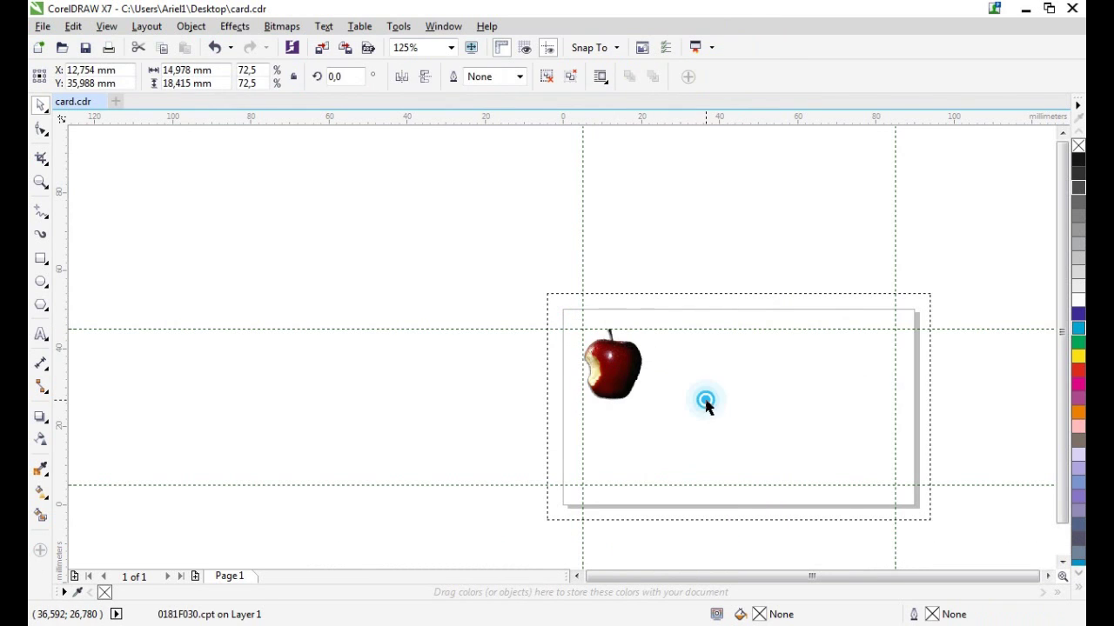
scroll(562, 347, "up", 2)
scroll(563, 349, "down", 2)
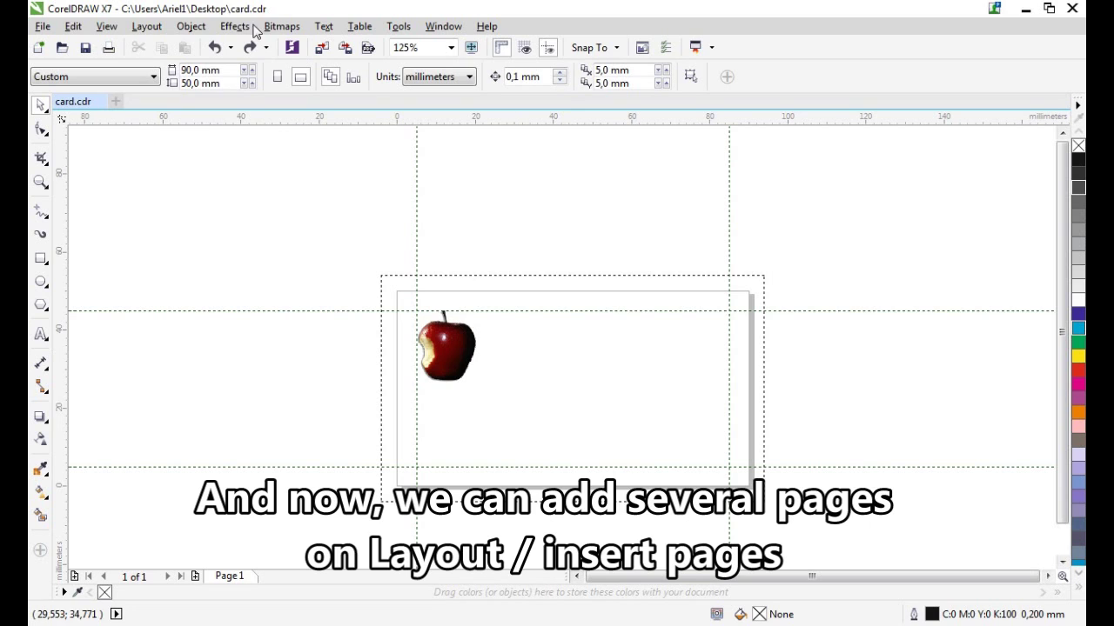
- Insert seven pages after page 1, compare page 2 with page 1, and return to page 1
left_click(162, 27)
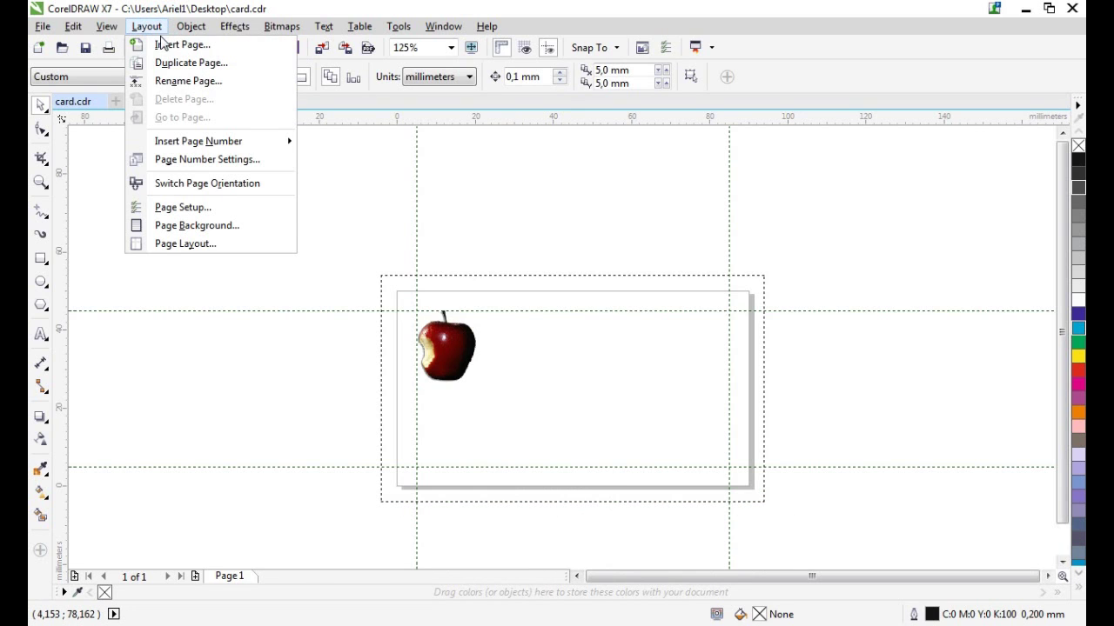
left_click(182, 44)
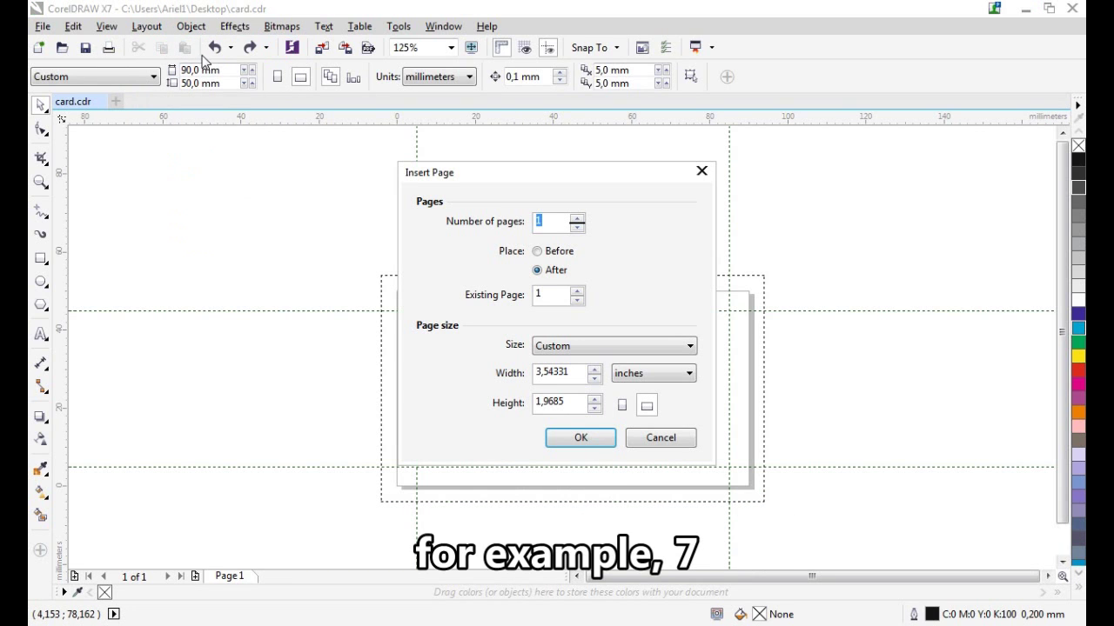
key("Return")
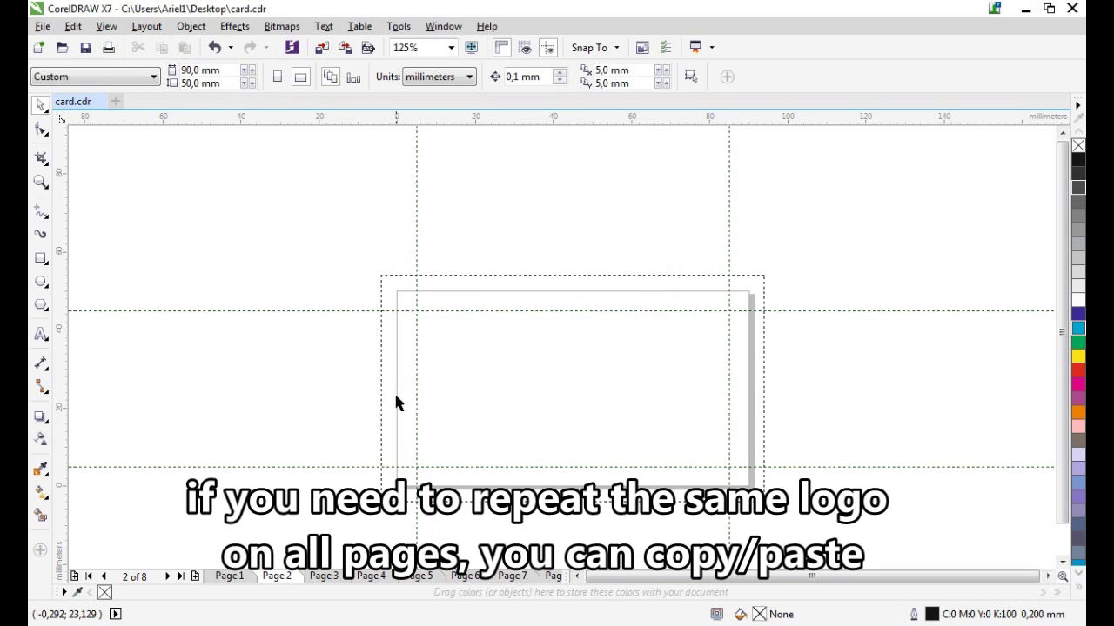
key("Page_Up")
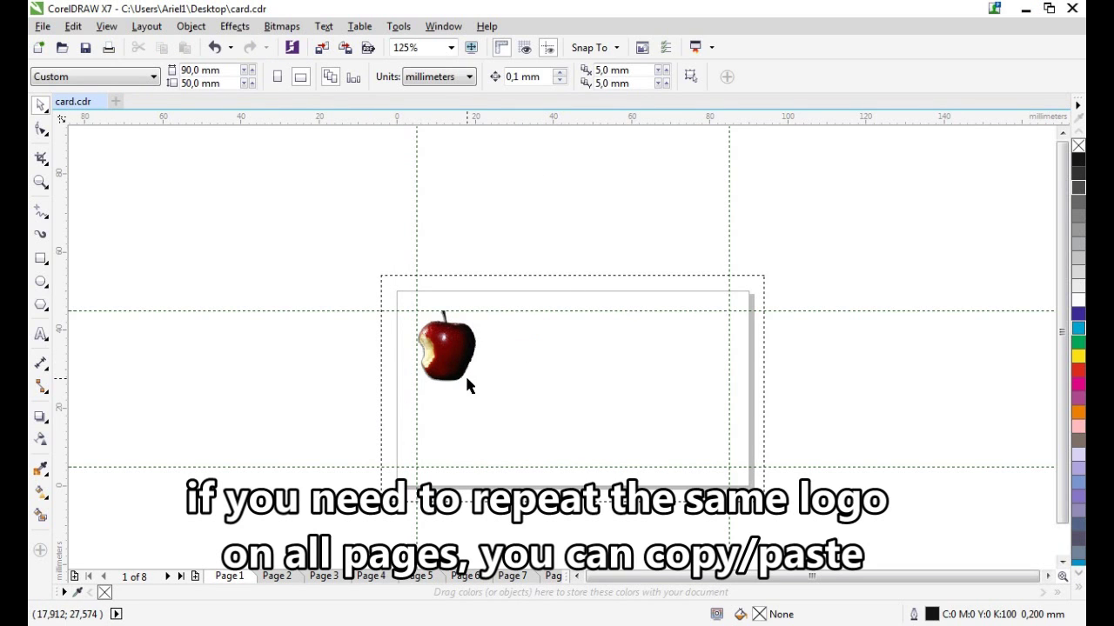
key("Page_Down")
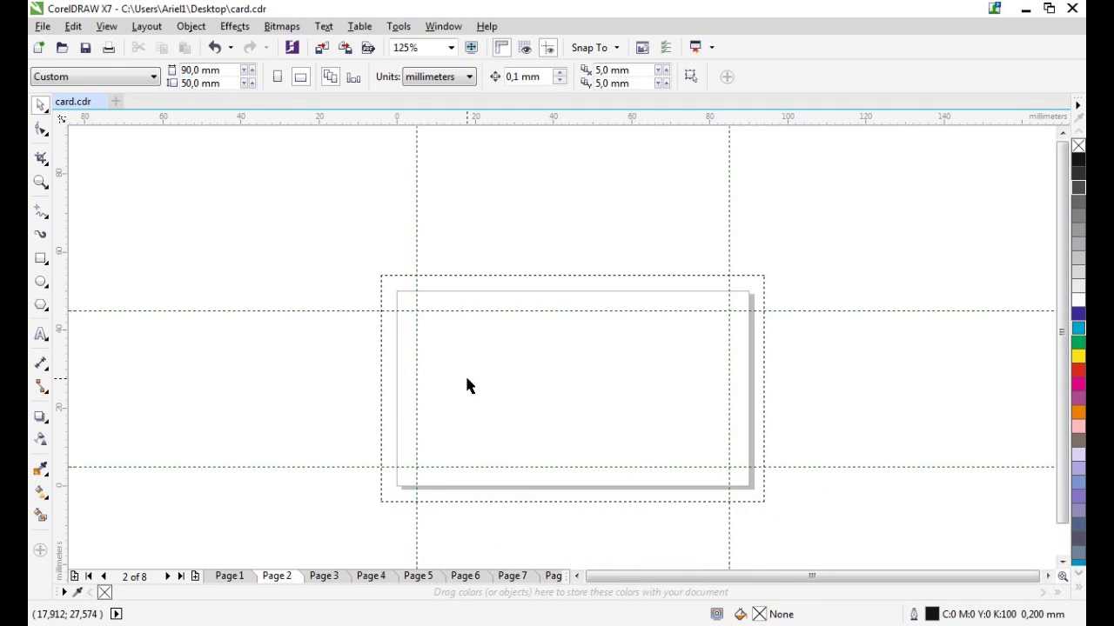
key("Page_Up")
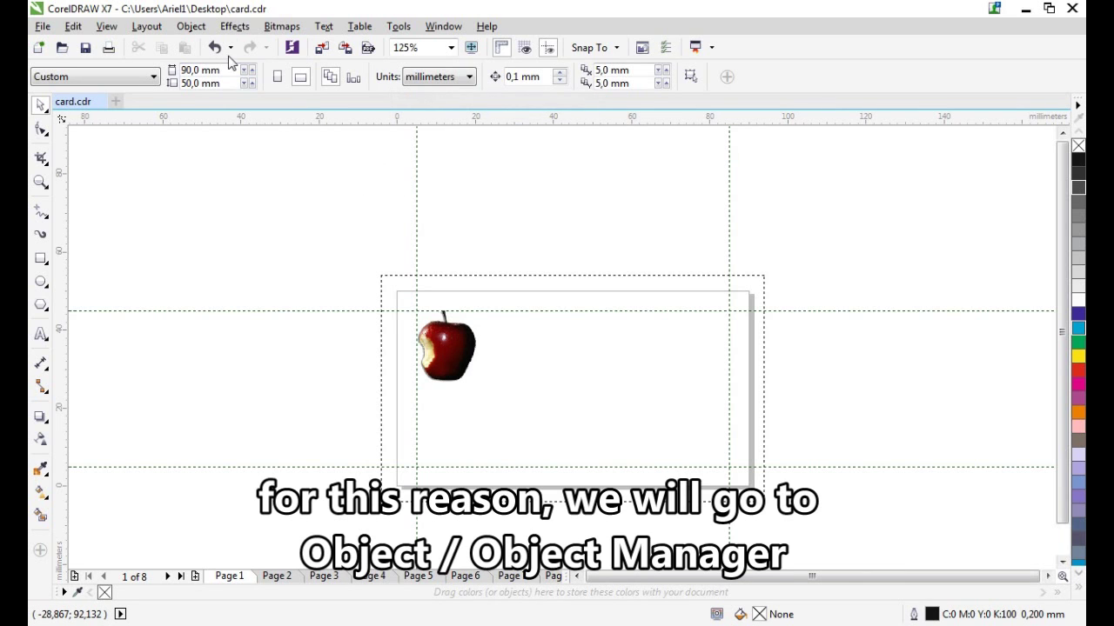
- Show the Object Manager and create a new master layer that applies to all pages
left_click(197, 28)
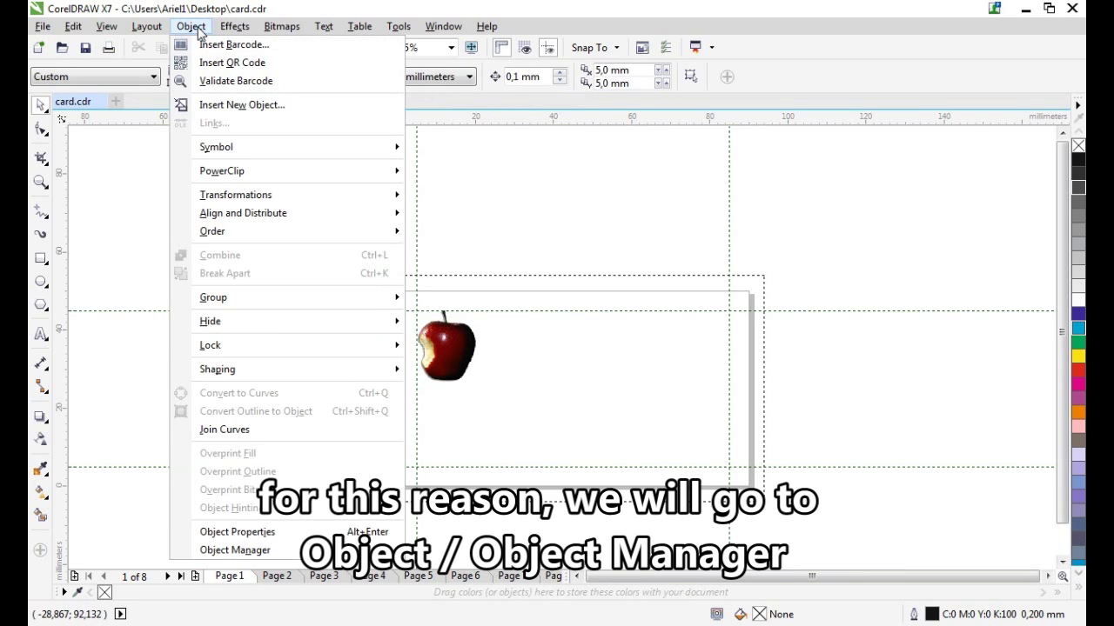
left_click(273, 551)
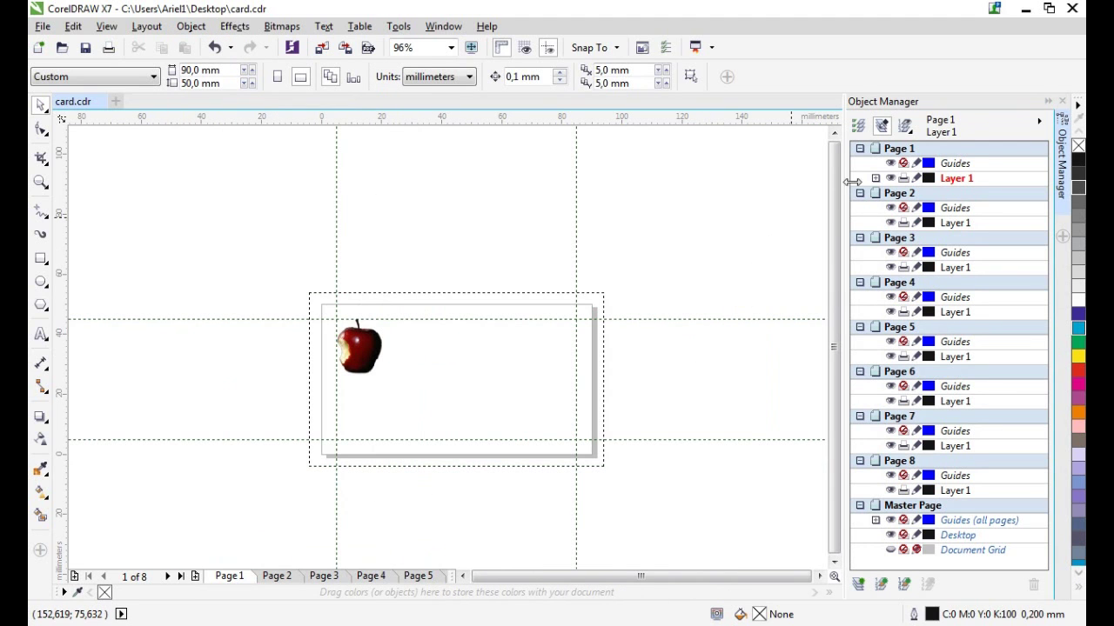
left_click(1040, 127)
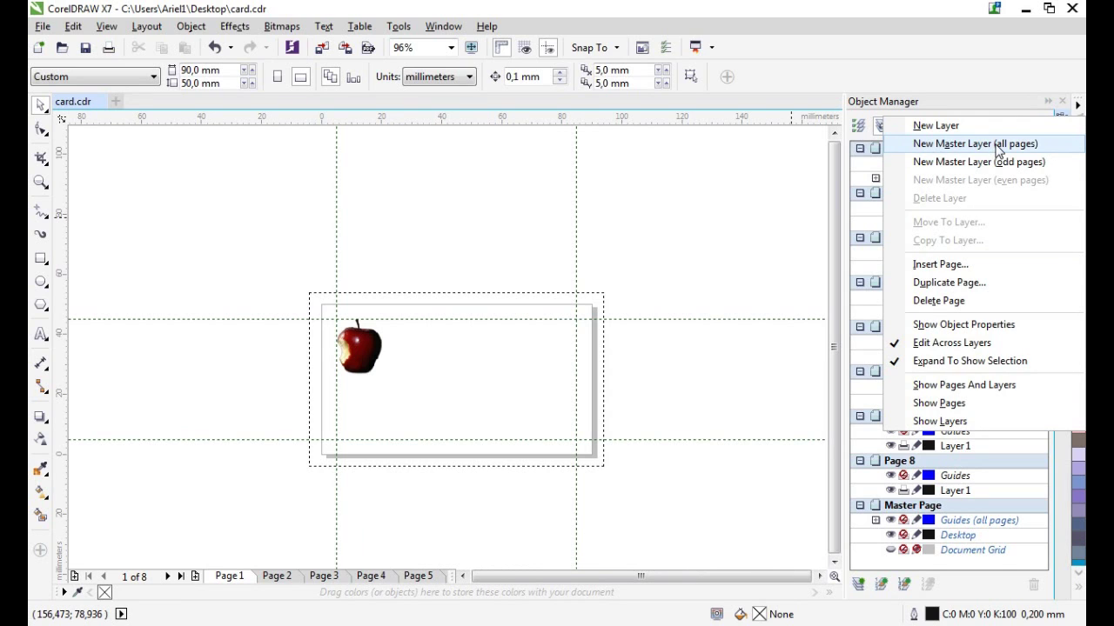
left_click(950, 147)
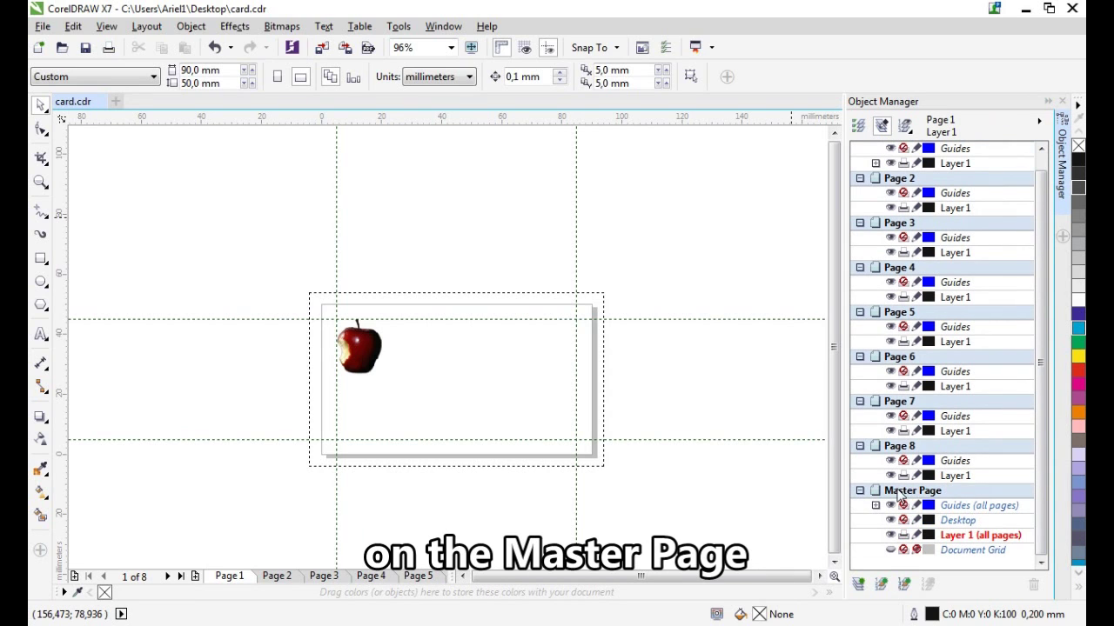
- Move the apple logo from page 1 onto the master Layer 1 (all pages) and check its repetition on pages 2, 3 and 4
left_click(969, 539)
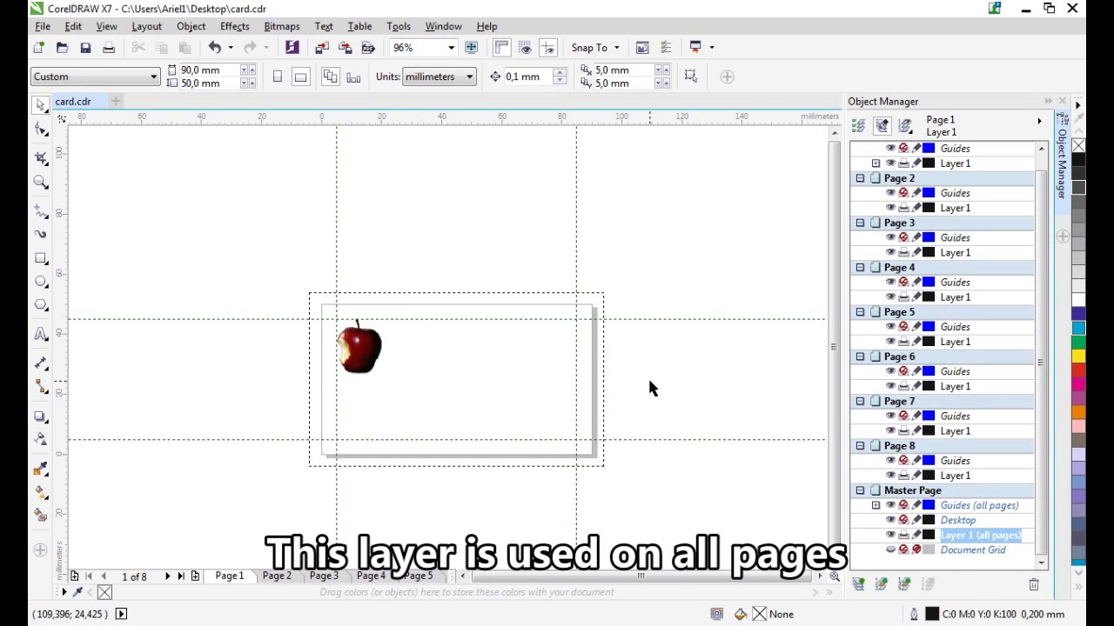
left_click(367, 358)
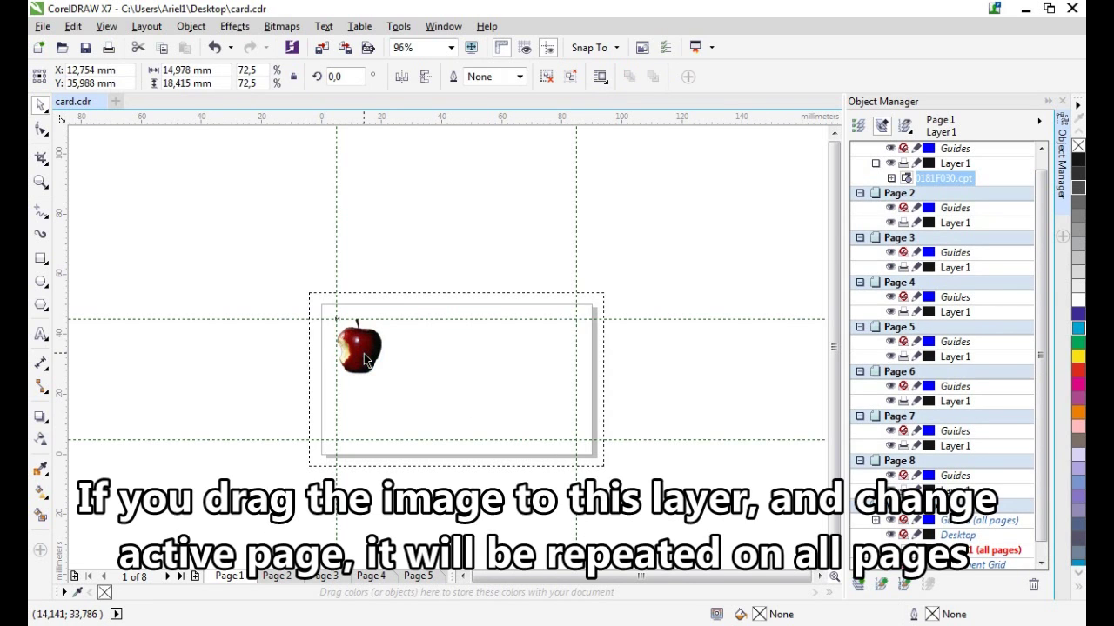
left_click_drag(365, 359, 976, 550)
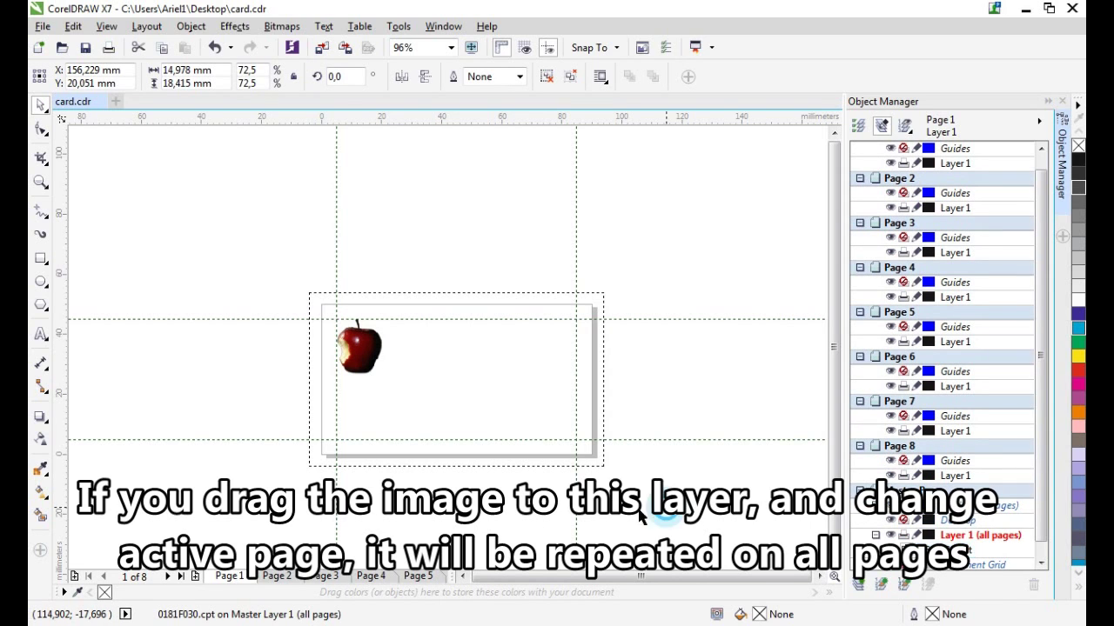
left_click(278, 507)
left_click(278, 576)
left_click(333, 577)
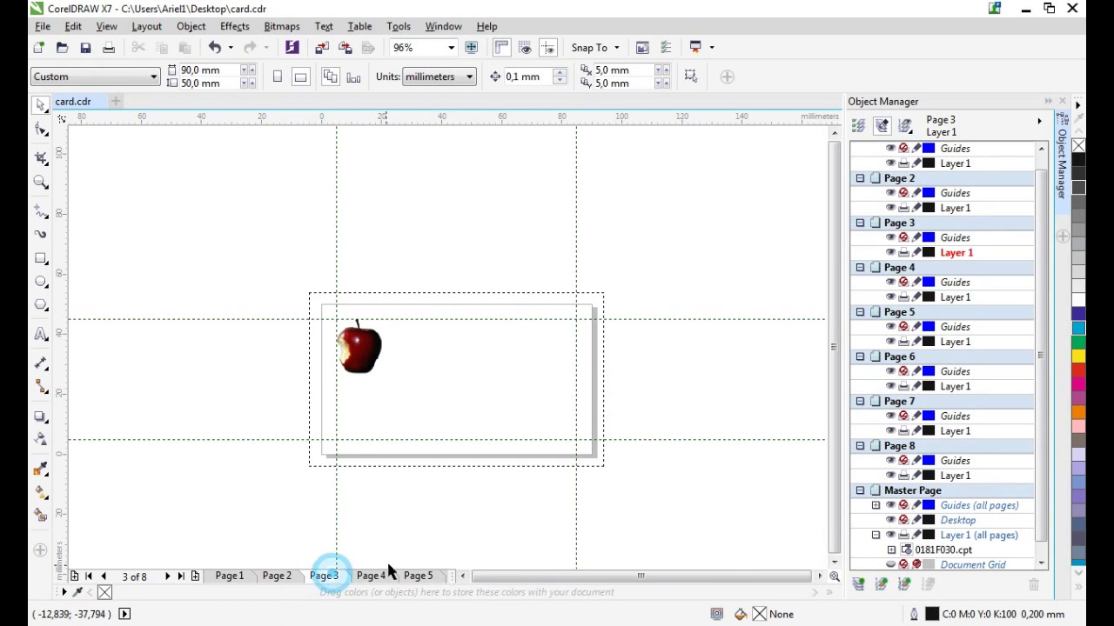
left_click(371, 576)
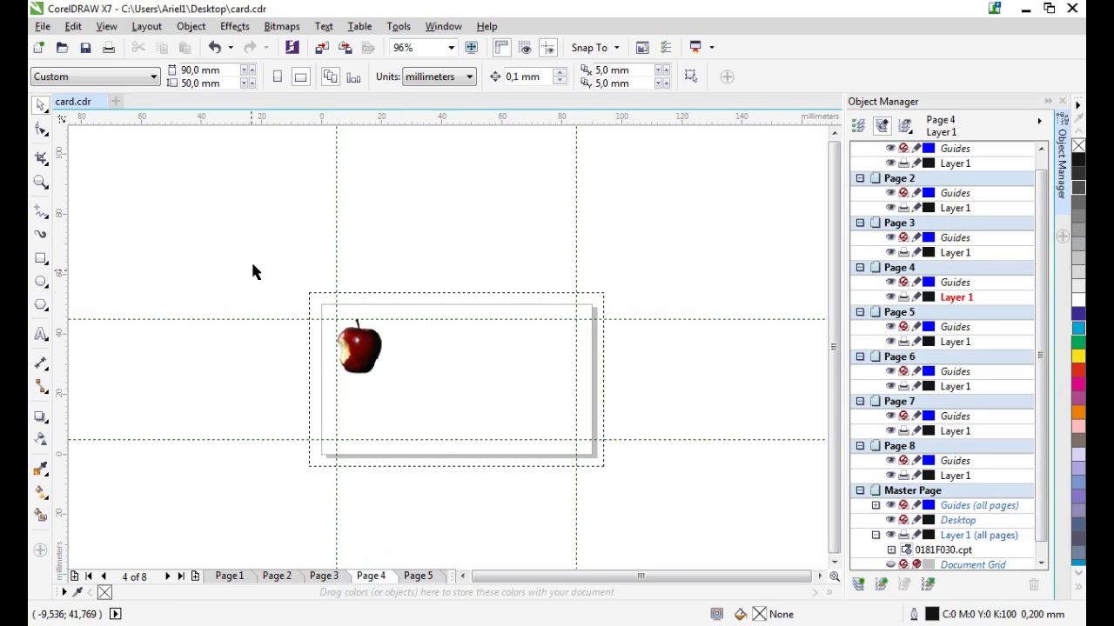
- Examine the apple logo on page 4 up close and its entry on the master layer
left_click(359, 348)
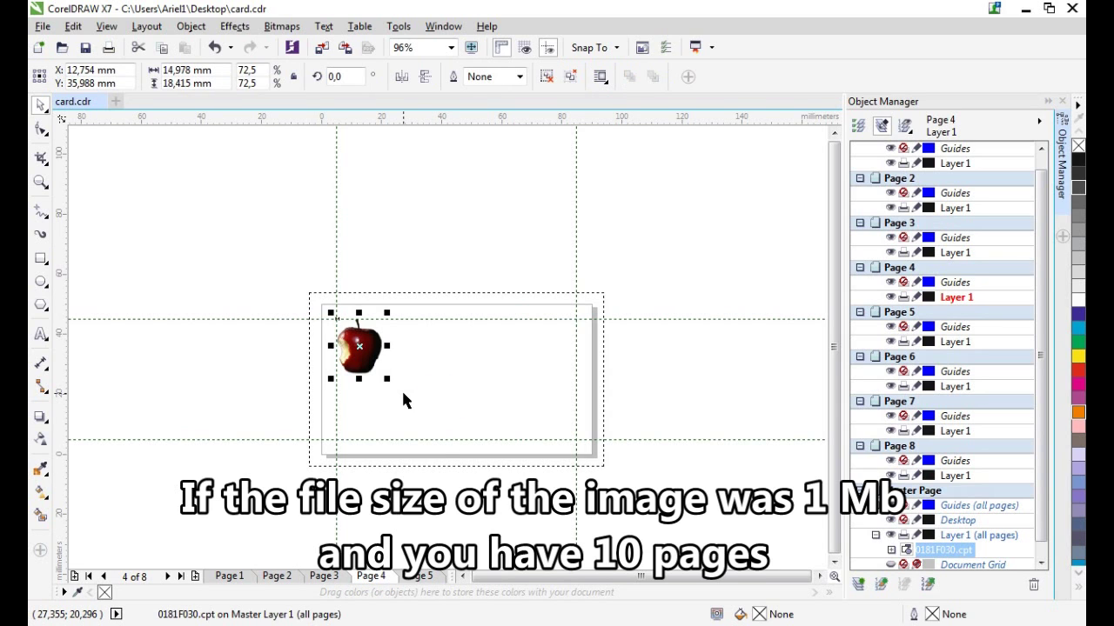
scroll(290, 361, "up", 2)
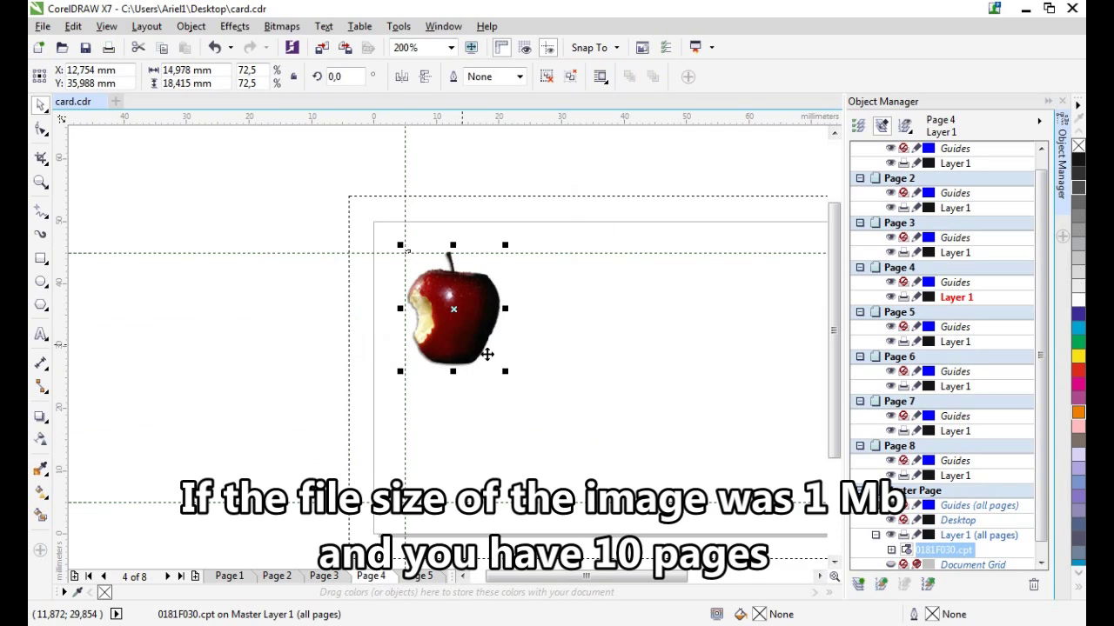
scroll(448, 352, "down", 2)
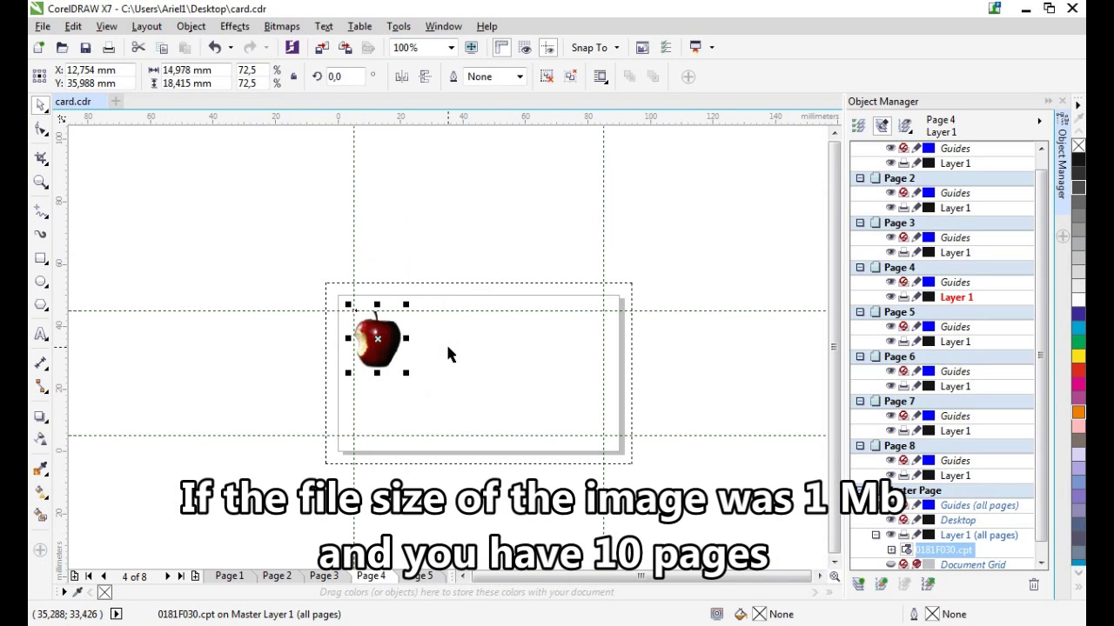
left_click(496, 392)
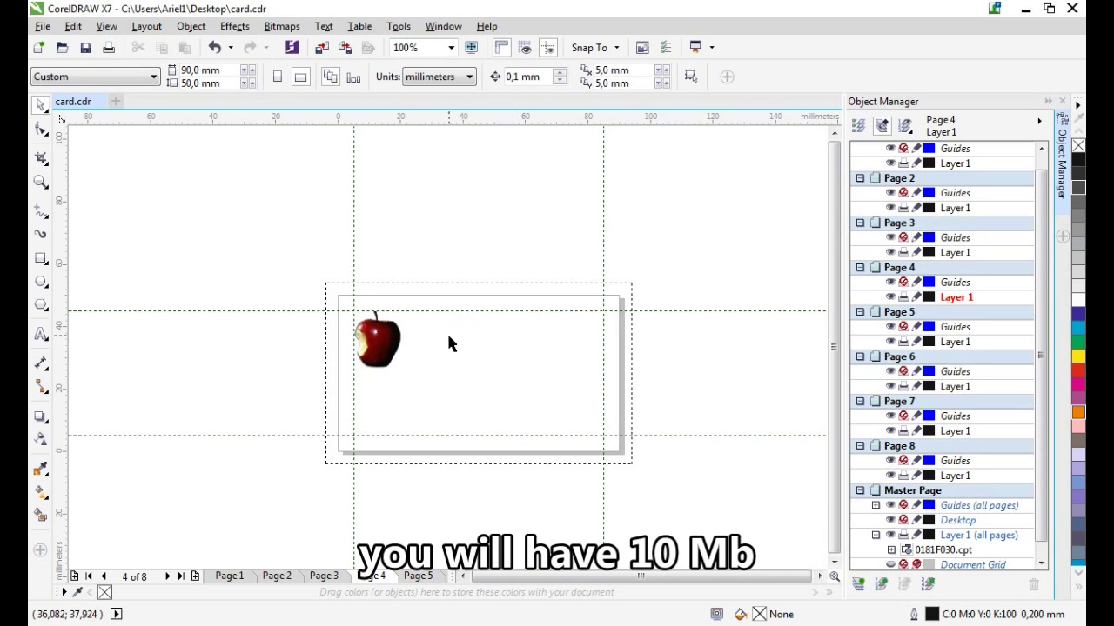
left_click(949, 553)
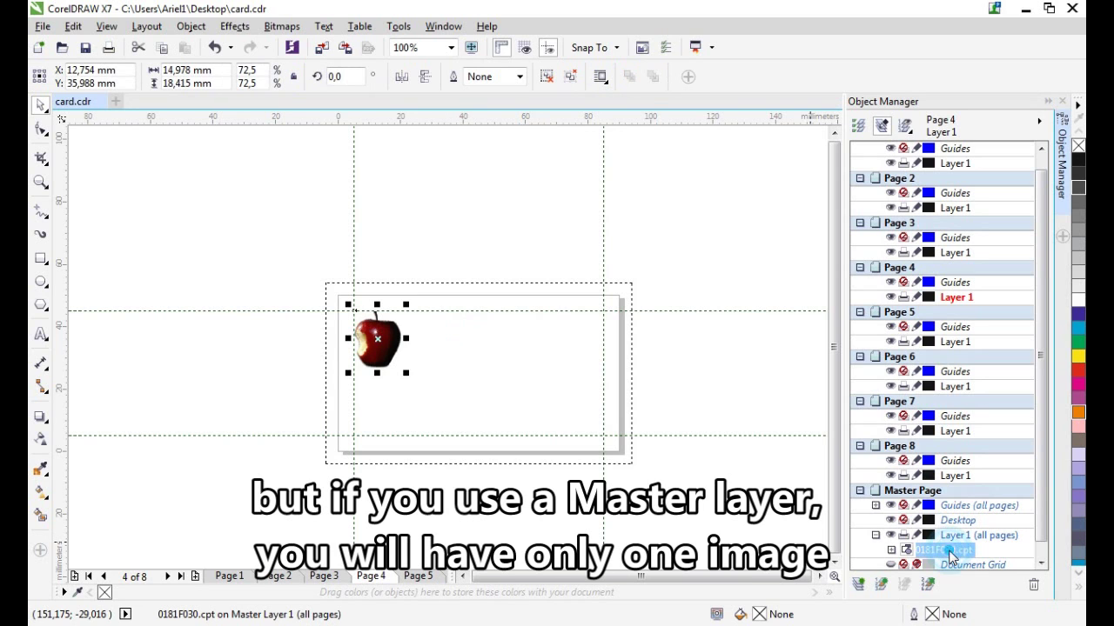
left_click(445, 381)
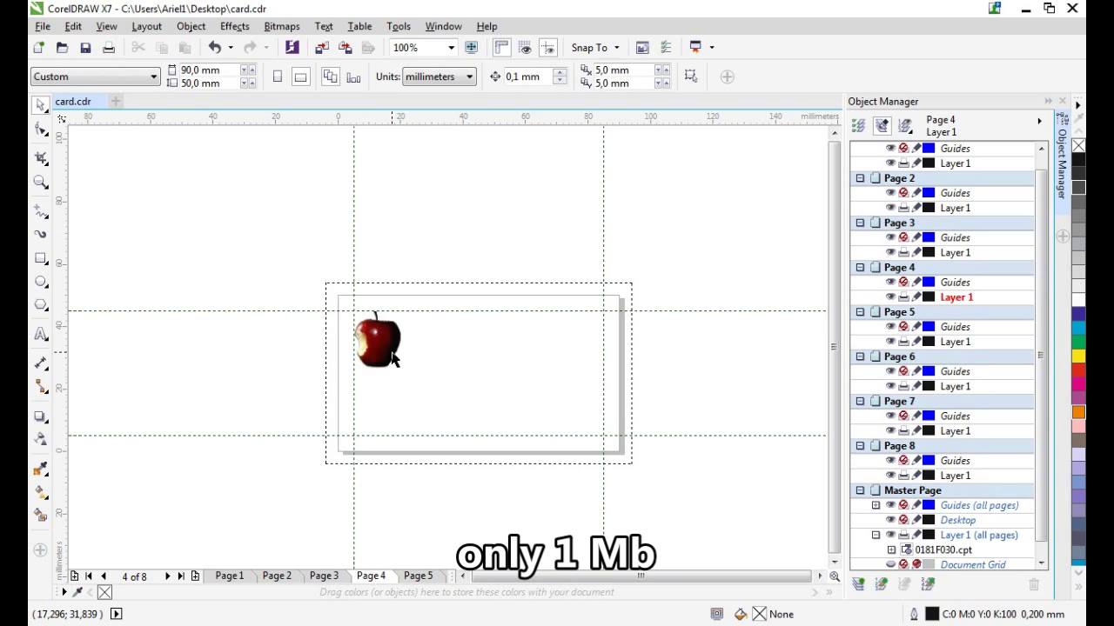
scroll(393, 358, "down", 1)
scroll(392, 359, "right", 1)
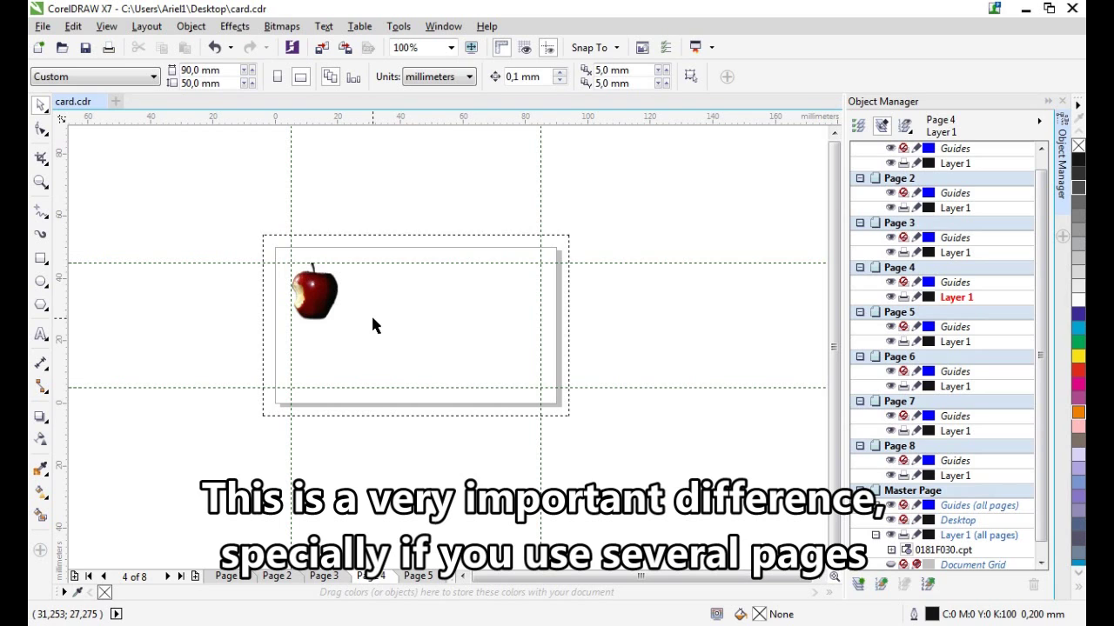
- Move the apple logo about 37 mm to the right on page 4 and compare its position on page 3
scroll(412, 308, "up", 2)
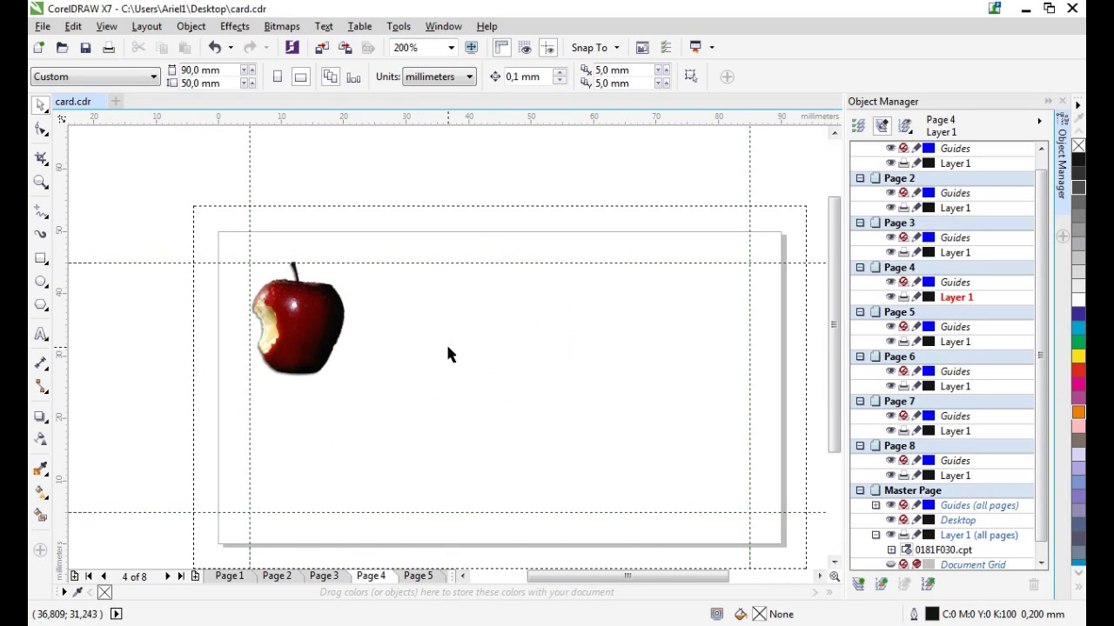
mouse_move(311, 325)
left_mouse_down()
mouse_move(540, 328)
mouse_move(529, 326)
left_mouse_up()
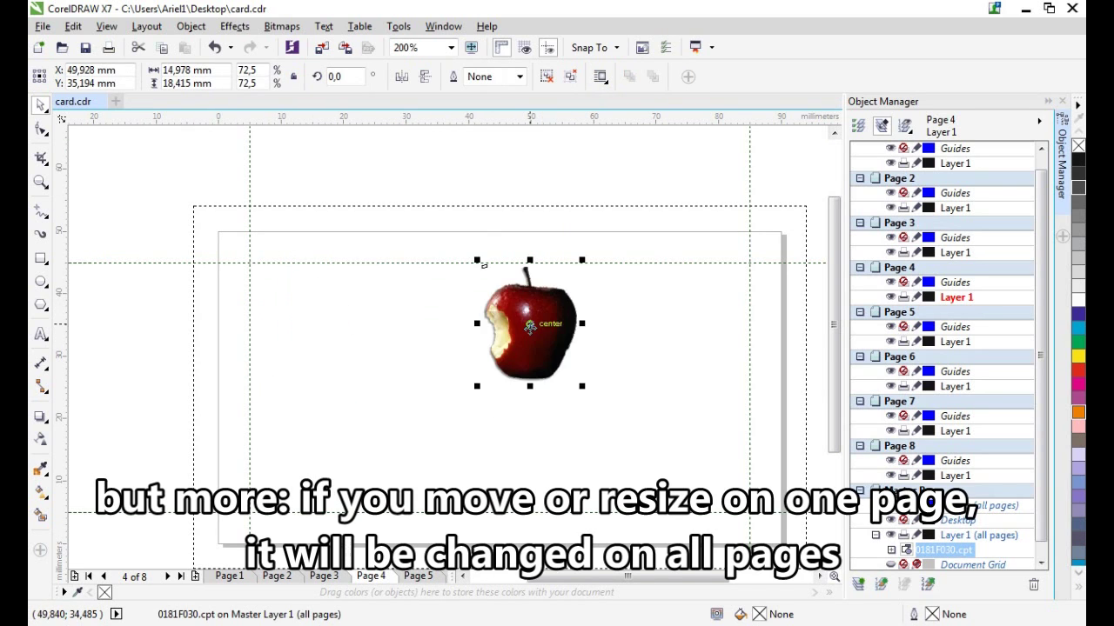
left_click(320, 576)
- Scale the apple logo to about 10 × 13 mm on page 3, and move it back to the upper-left margin corner on page 4
left_click(531, 359)
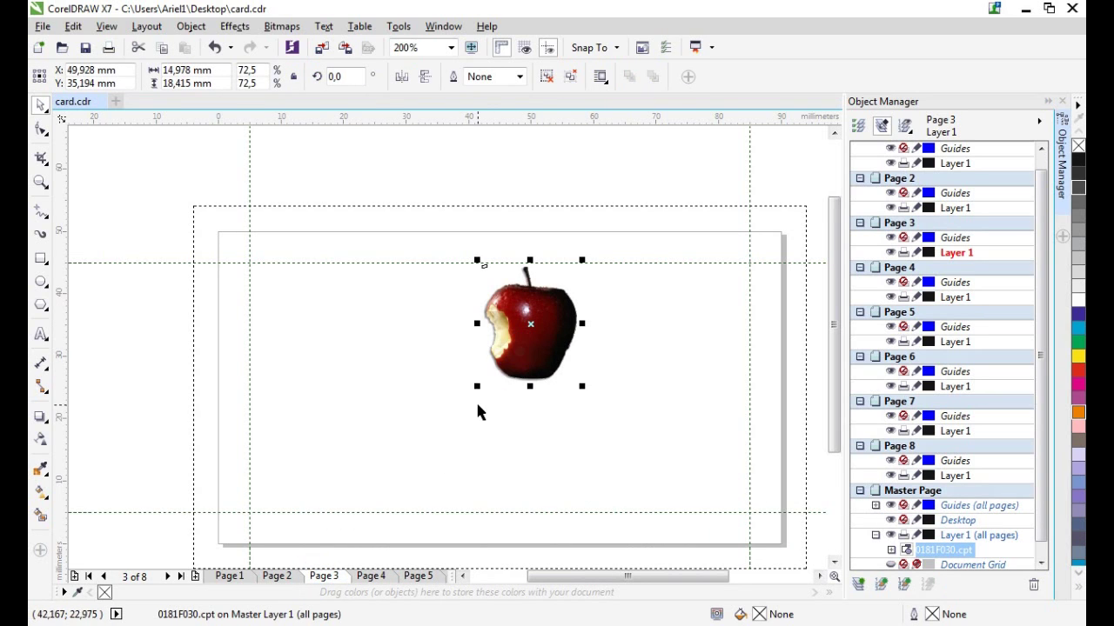
left_click_drag(478, 389, 506, 350)
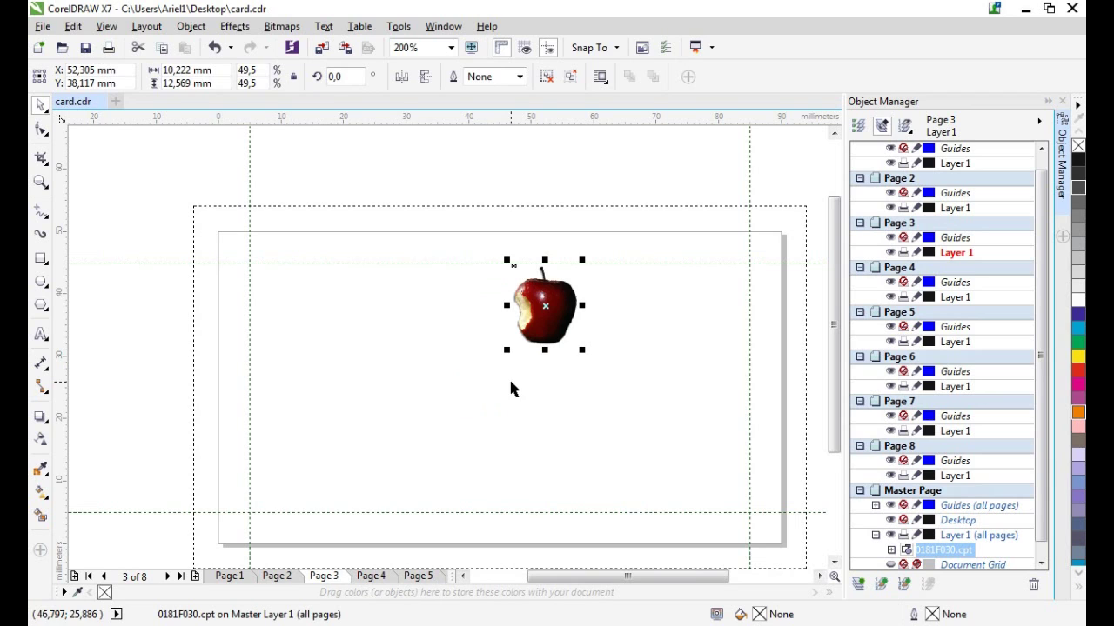
left_click(369, 575)
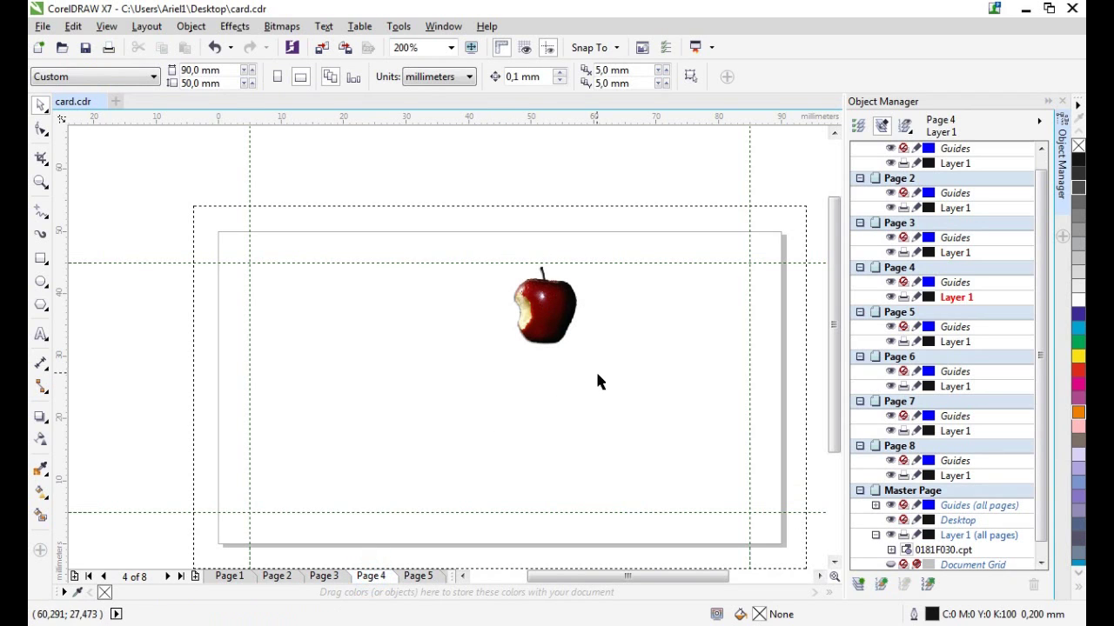
left_click(546, 331)
left_click_drag(546, 331, 281, 328)
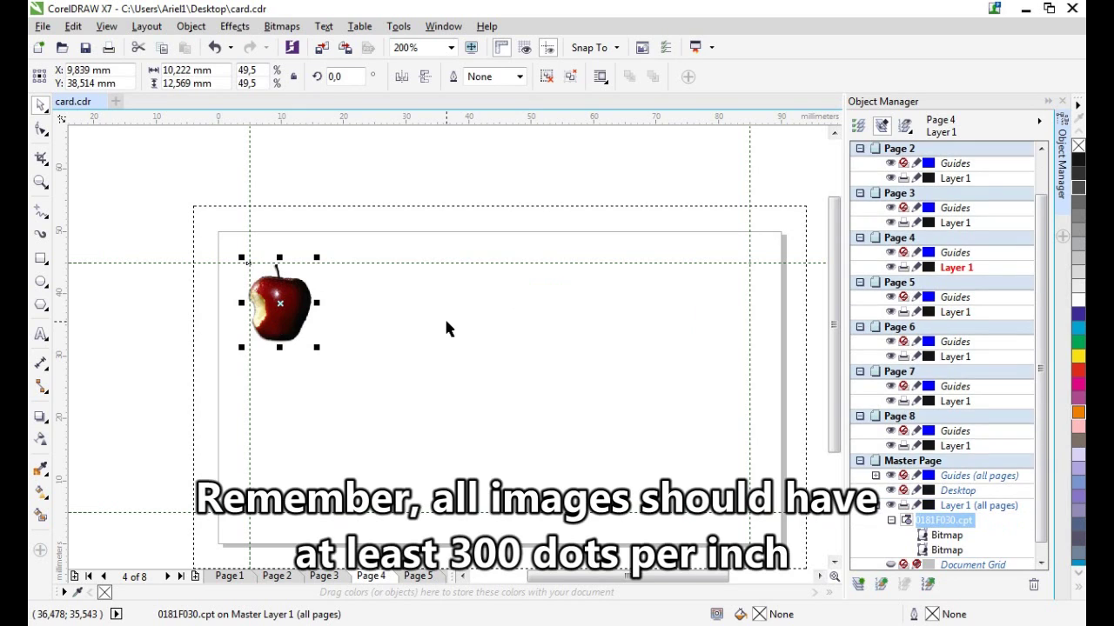
- Resample the apple bitmap inside the logo group to 300 dpi, keeping its aspect ratio
left_click(296, 296, "ctrl")
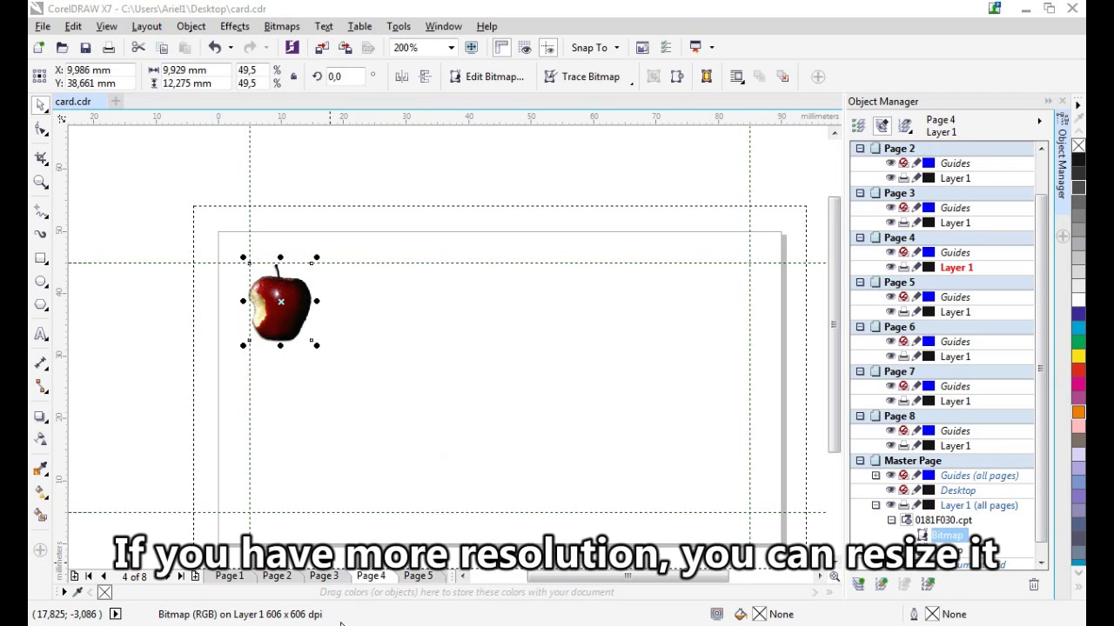
left_click(279, 27)
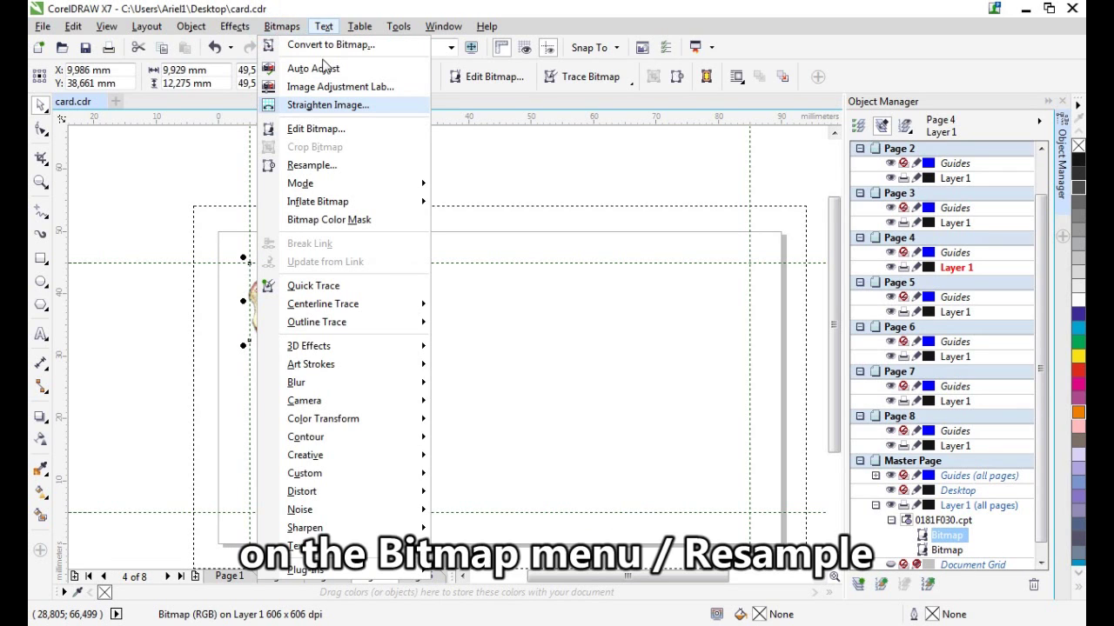
left_click(315, 165)
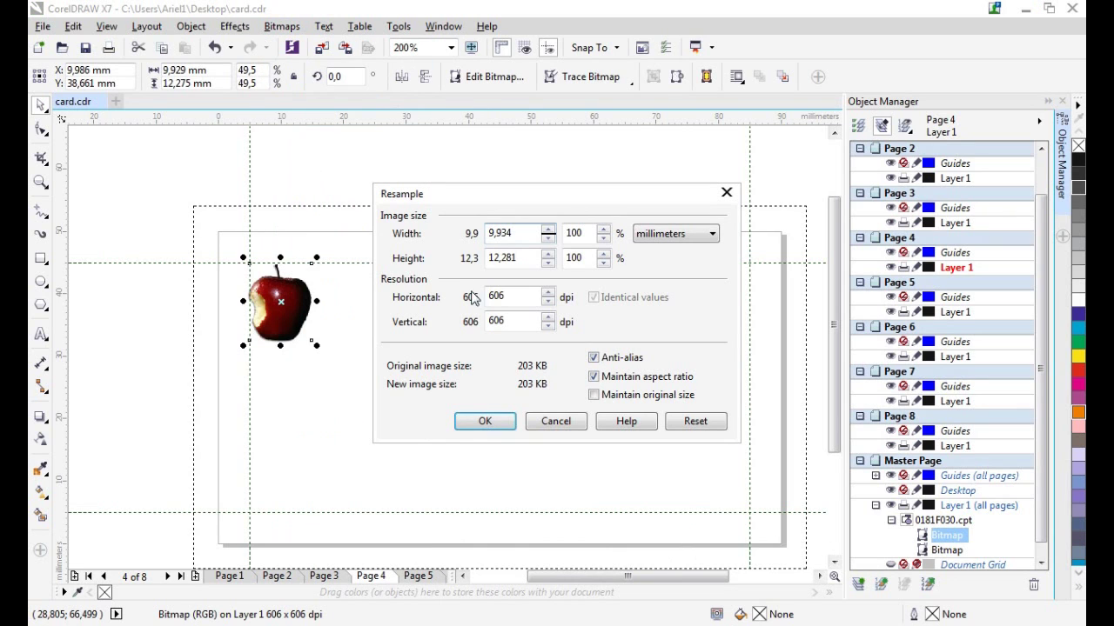
double_click(517, 297)
type("300")
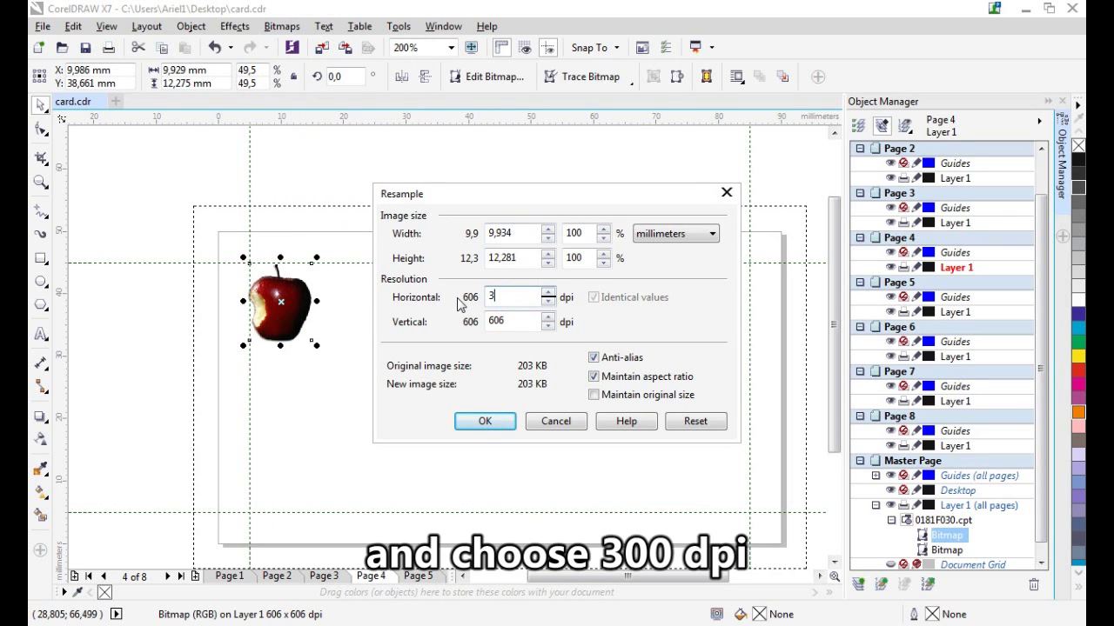
left_click(480, 422)
- Convert the whole apple logo group to a 300 dpi CMYK bitmap with anti-aliasing and a transparent background
scroll(623, 364, "up", 1)
left_click(490, 340)
left_click(287, 26)
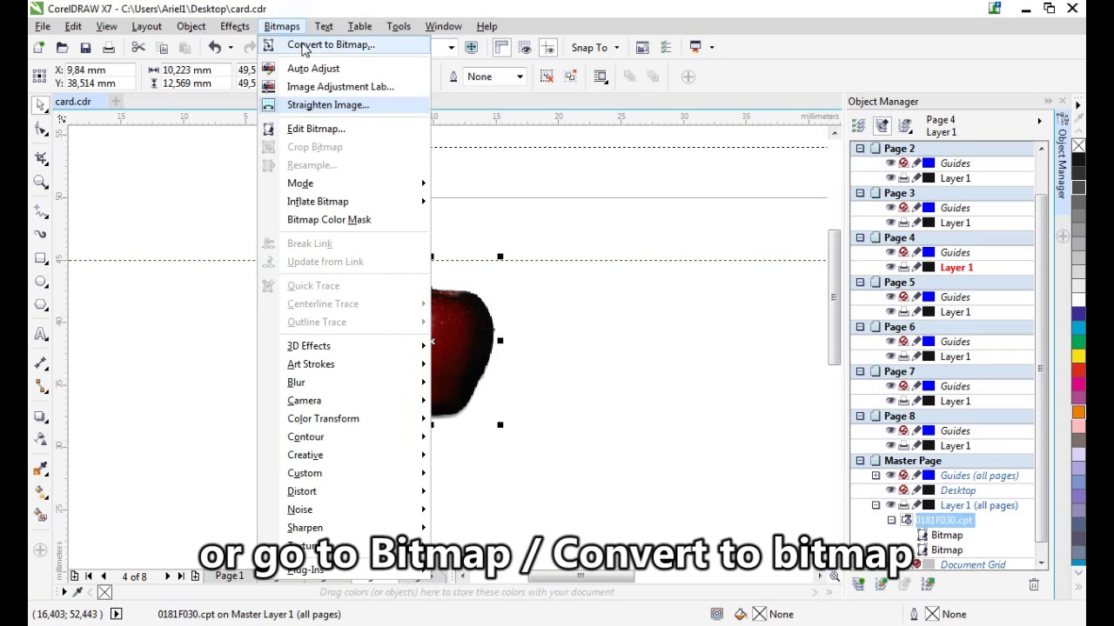
left_click(300, 45)
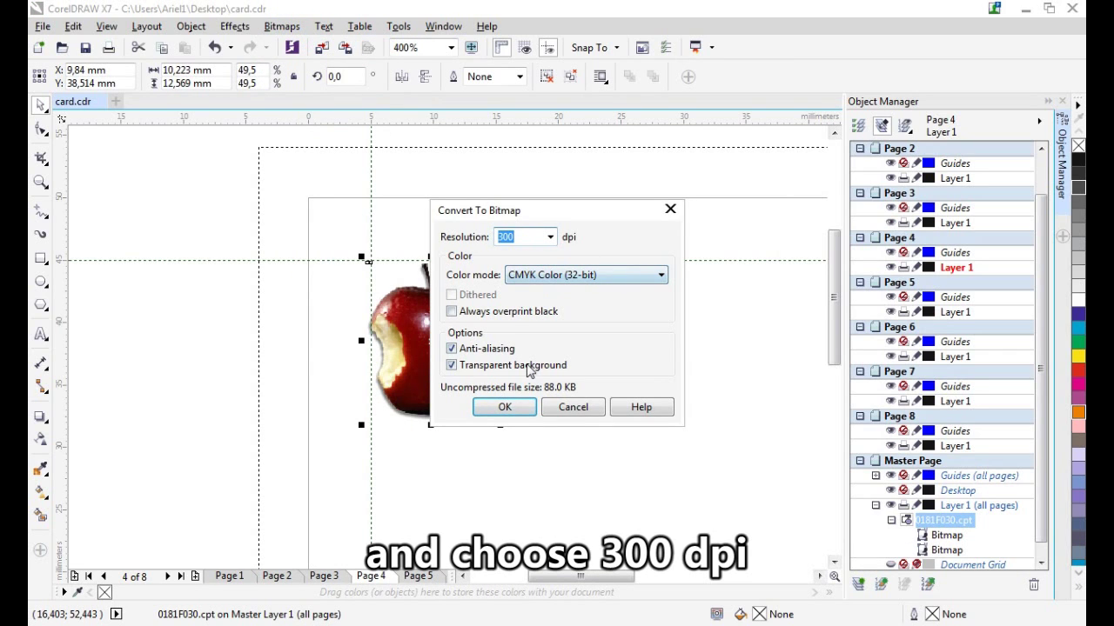
left_click(508, 406)
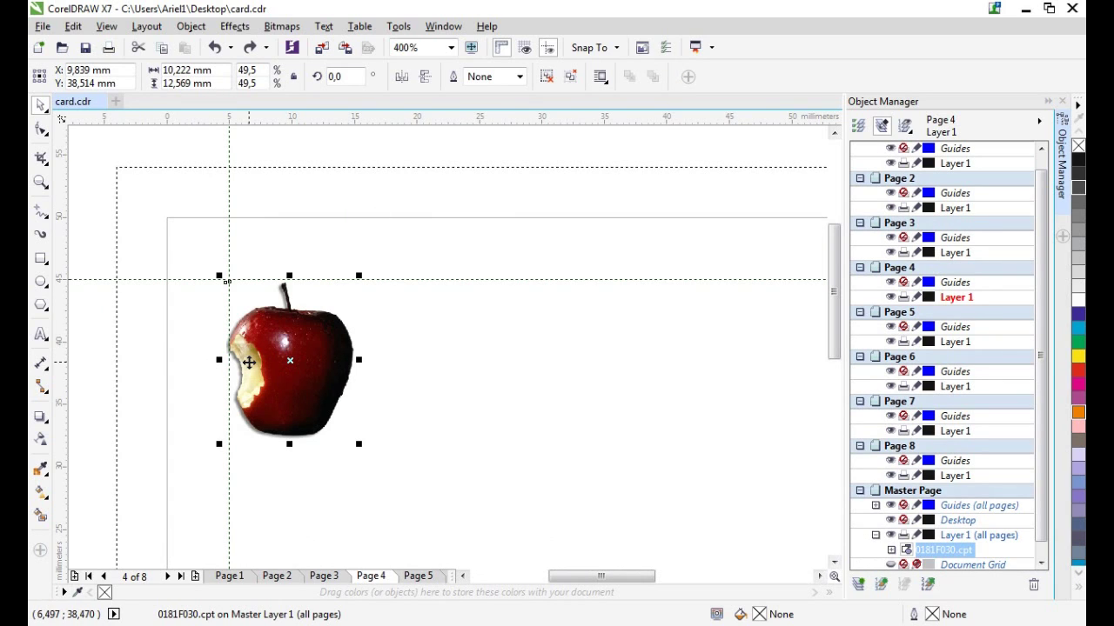
- Place a copy of the apple logo about 15 mm to the right and convert it to a 72 dpi CMYK bitmap with transparent background
left_click_drag(251, 362, 444, 368)
right_click(444, 368)
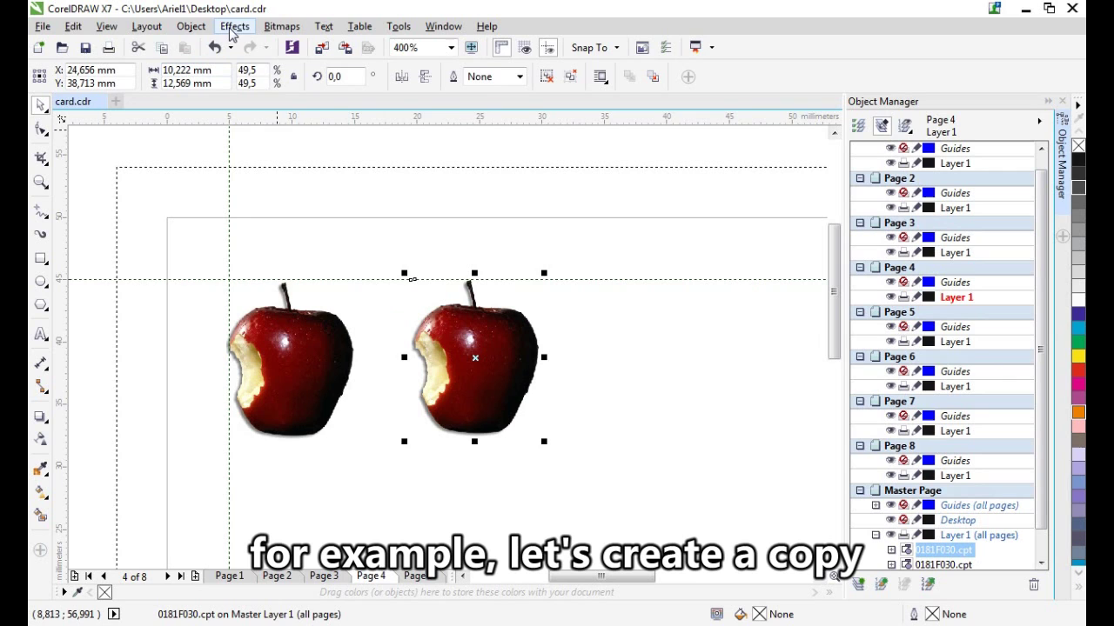
left_click(282, 27)
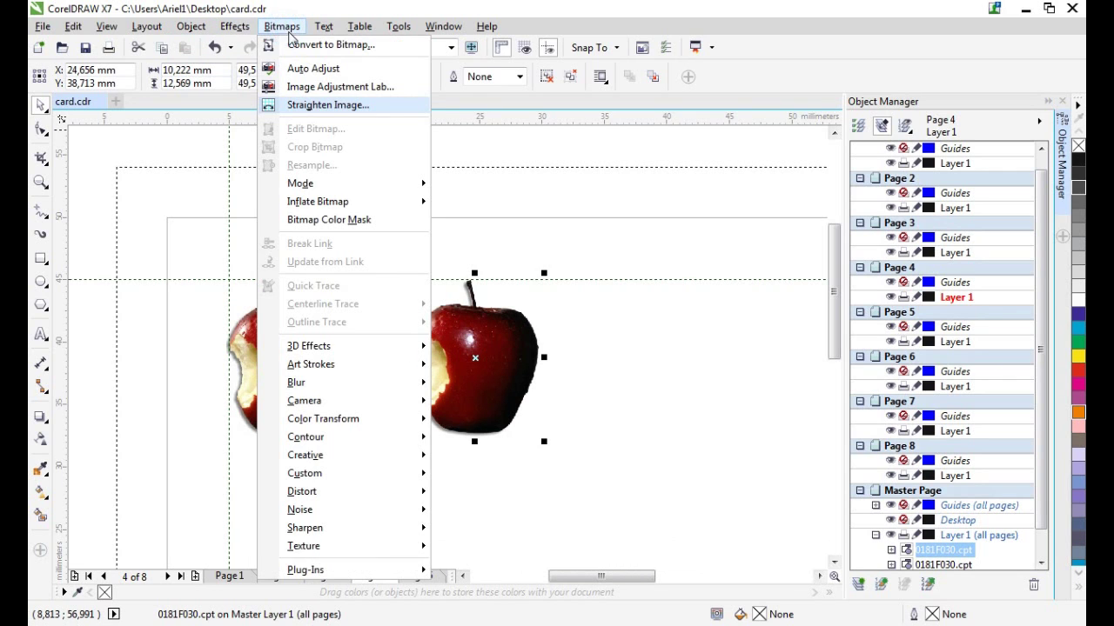
left_click(313, 45)
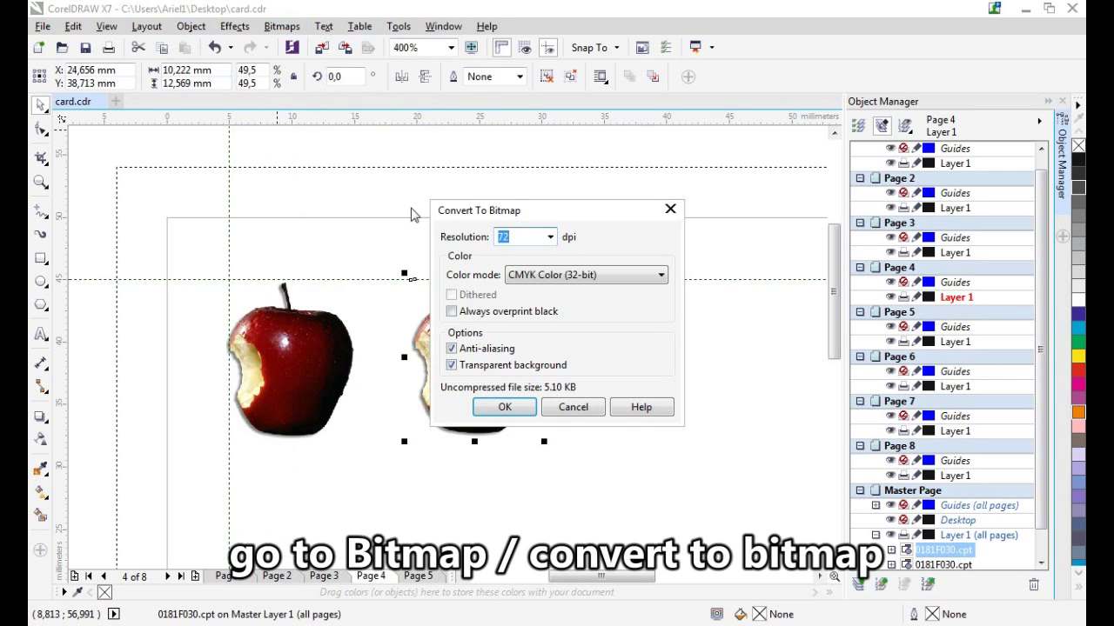
left_click(550, 236)
left_click(510, 233)
left_click(505, 407)
left_click(676, 378)
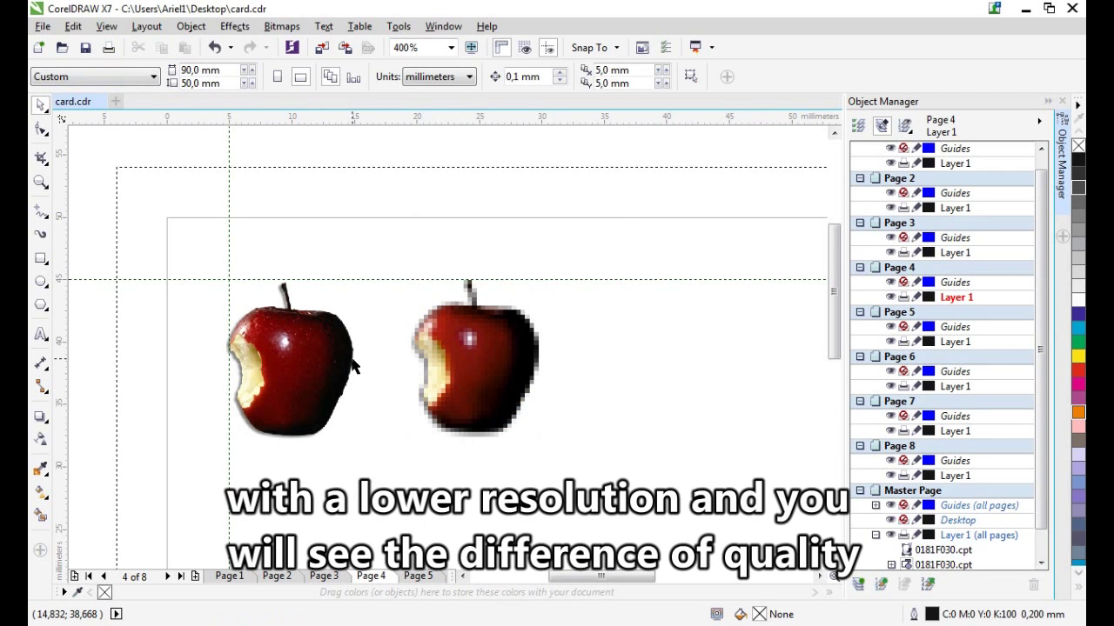
- Compare the two apples up close, and resample the low-resolution copy to 600 dpi horizontally and vertically
scroll(255, 367, "up", 2)
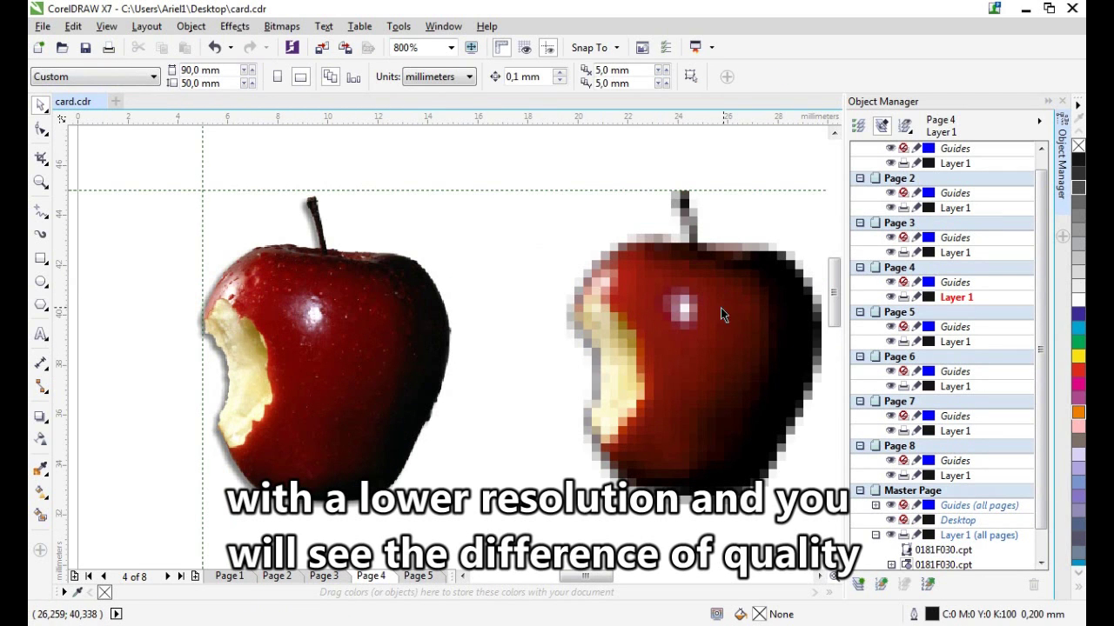
left_click(670, 365)
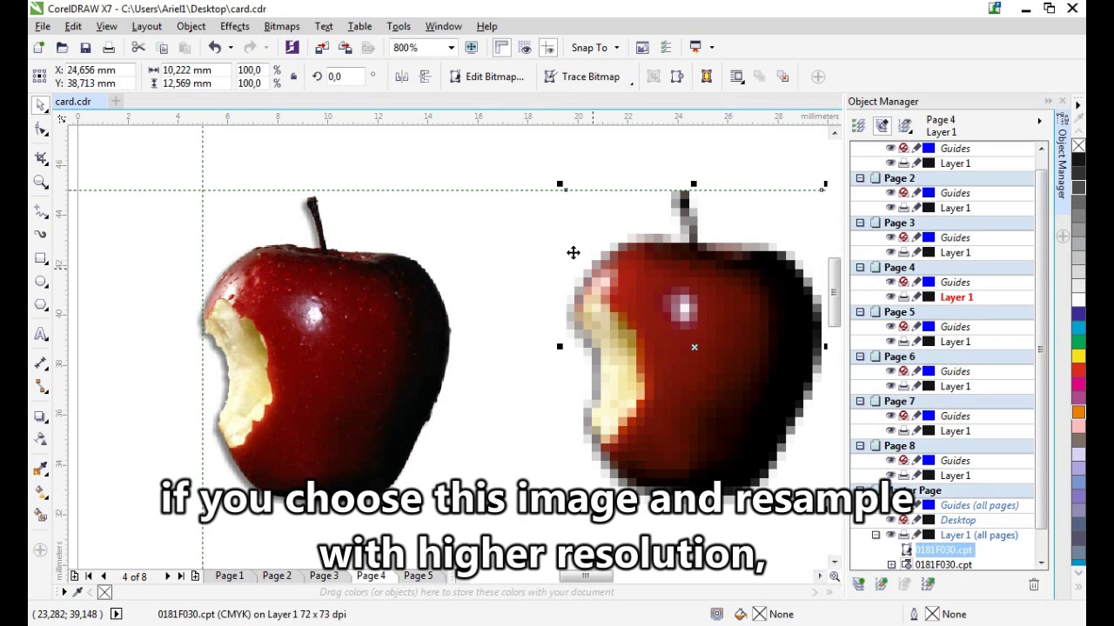
left_click(281, 26)
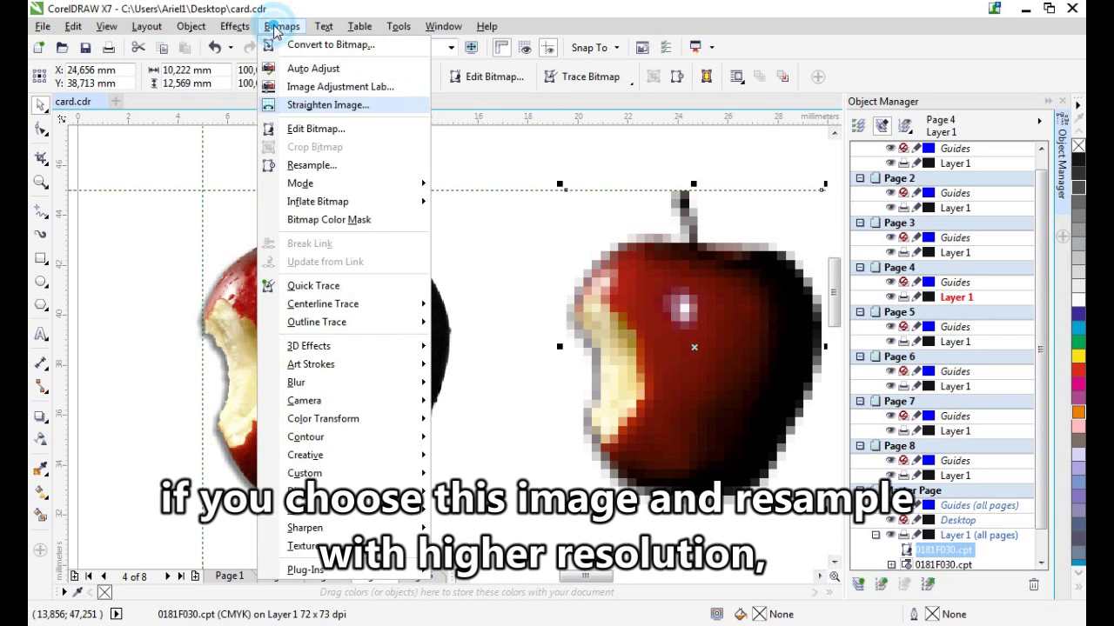
left_click(334, 167)
double_click(497, 296)
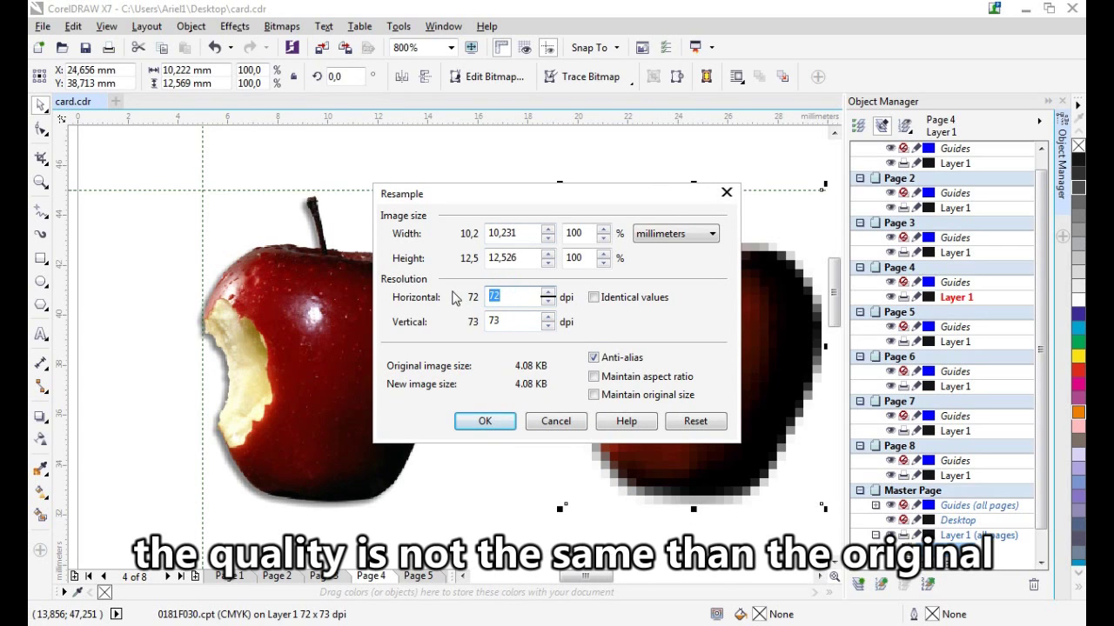
type("600")
key("Tab")
type("600")
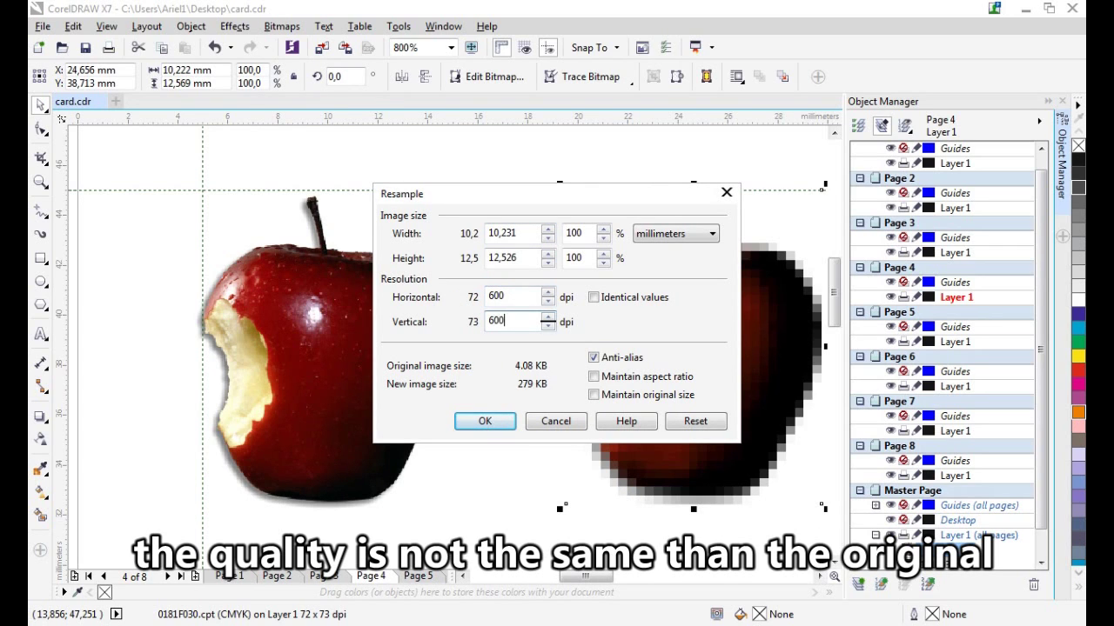
key("Return")
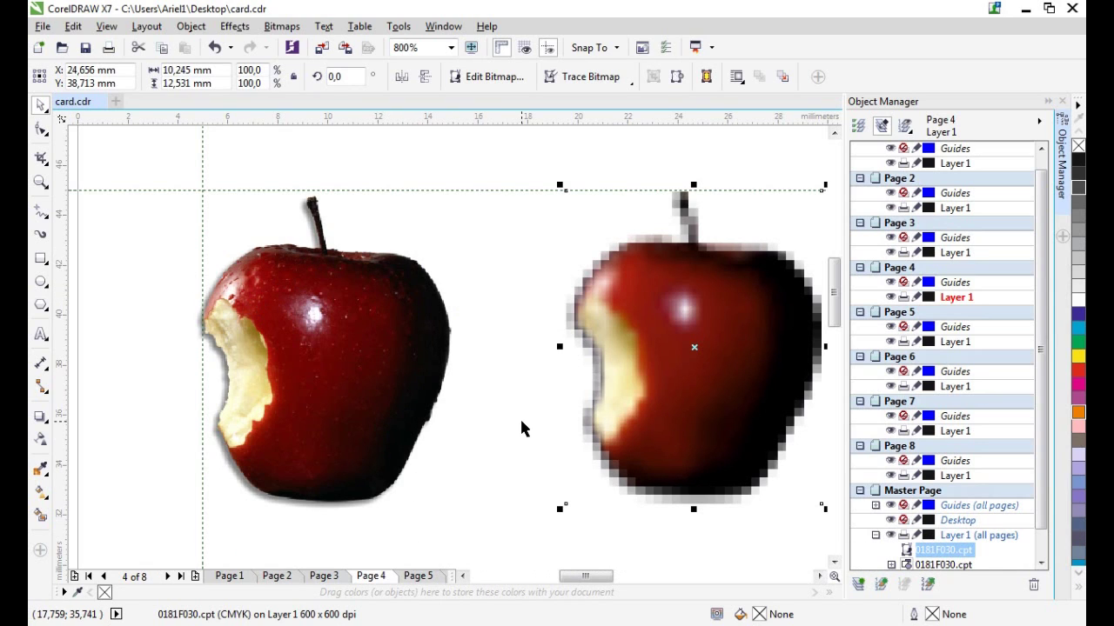
- Delete the low-quality apple copy that was resampled to 600 dpi
scroll(377, 274, "down", 2)
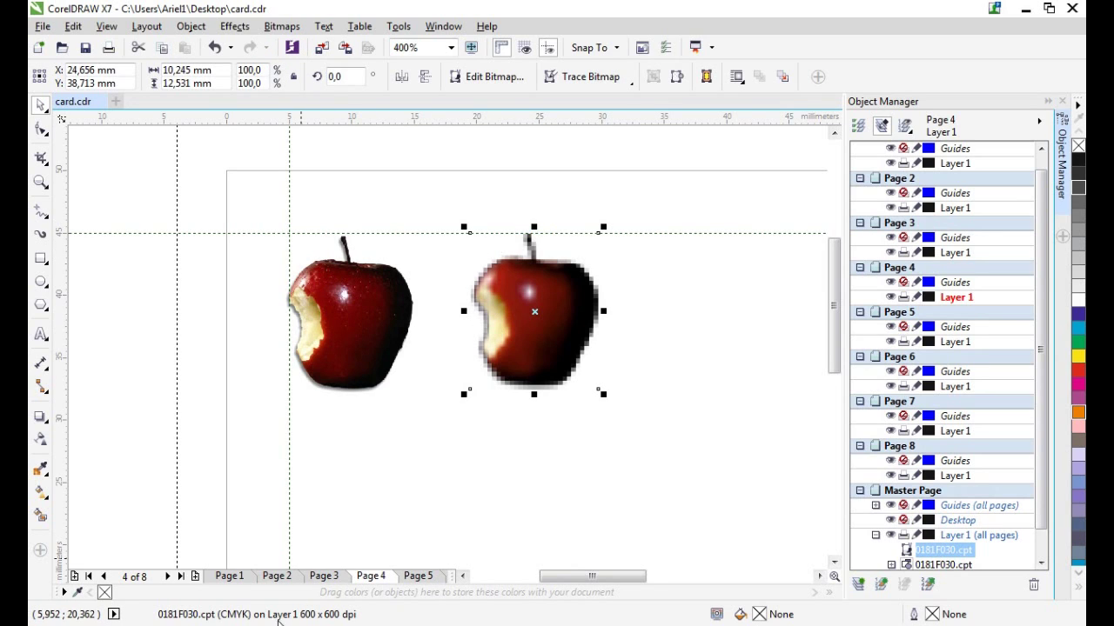
key("Delete")
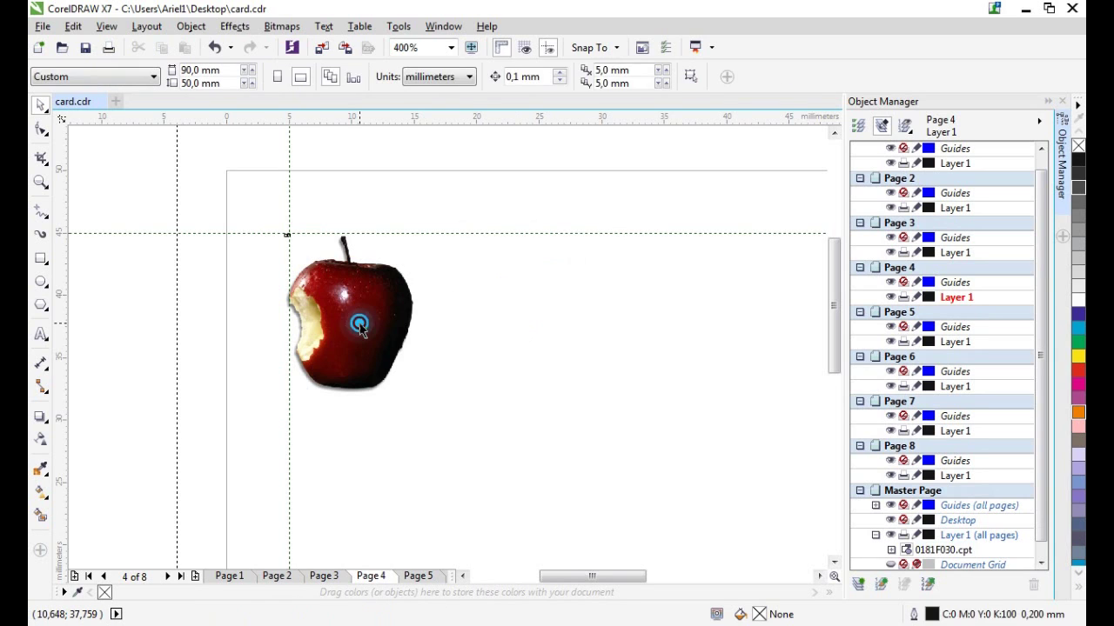
left_click(361, 324)
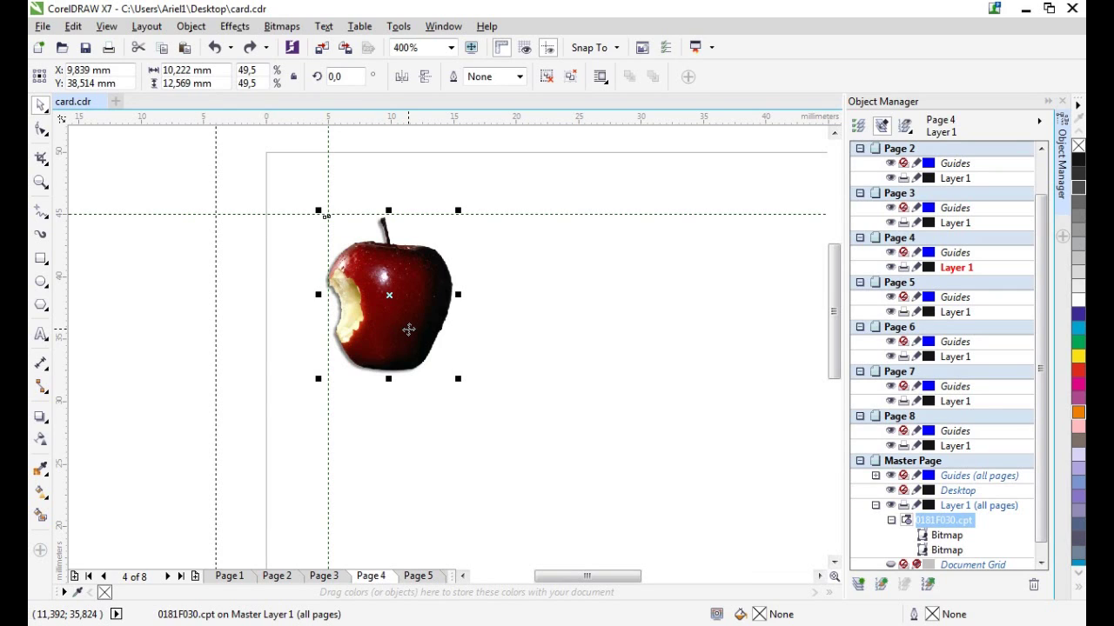
left_click(571, 365)
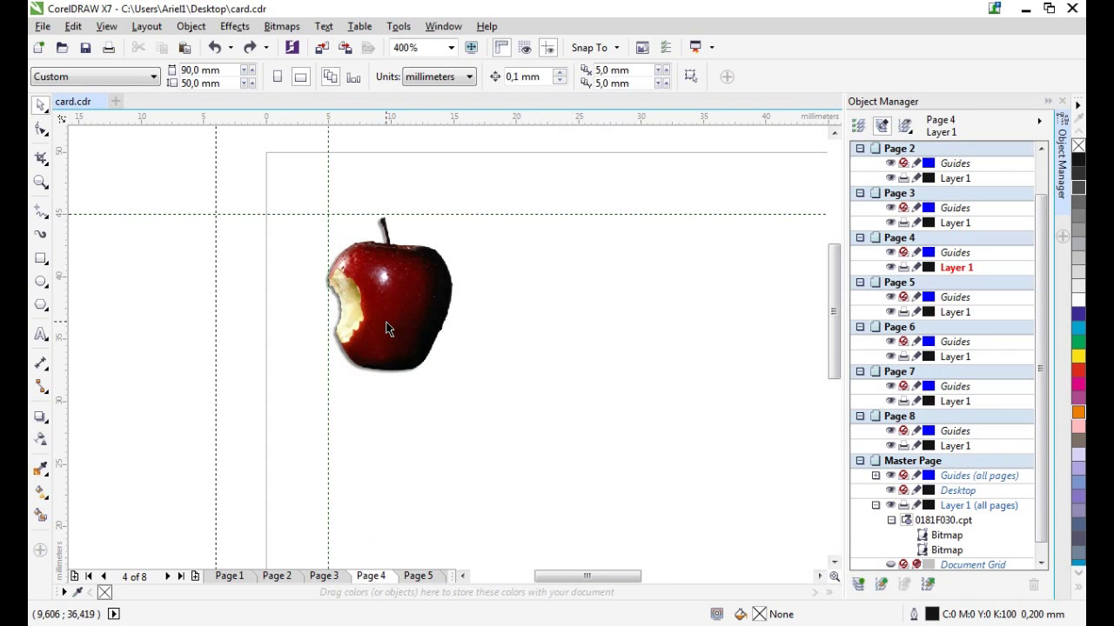
- Examine the remaining apple's on-screen image quality at different magnifications
scroll(449, 354, "up", 1)
scroll(448, 348, "up", 1)
scroll(448, 350, "down", 1)
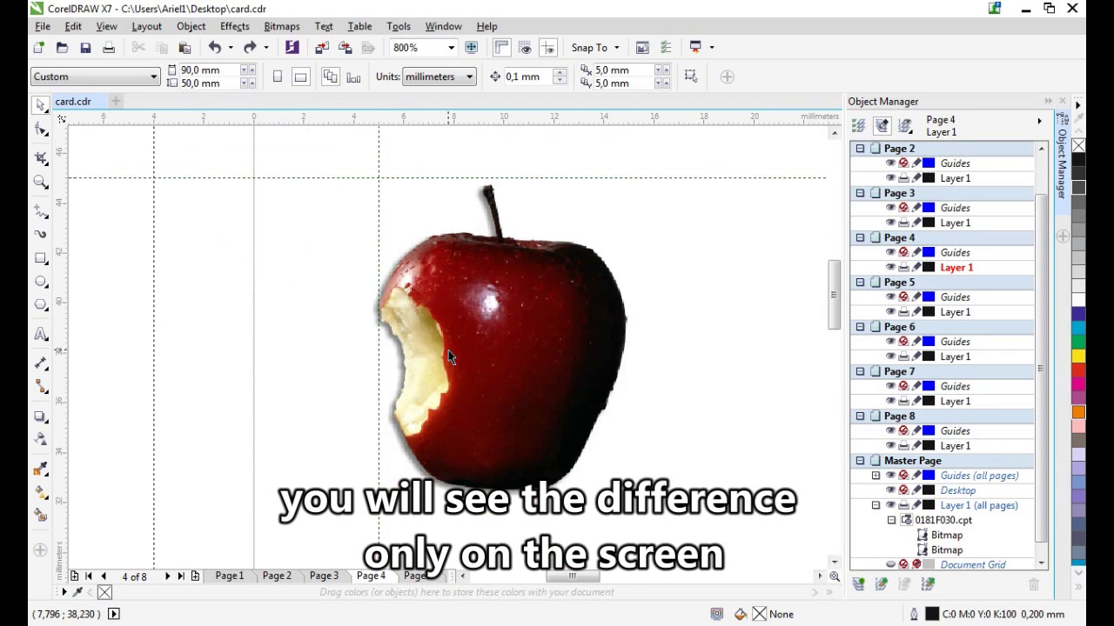
scroll(449, 354, "up", 1)
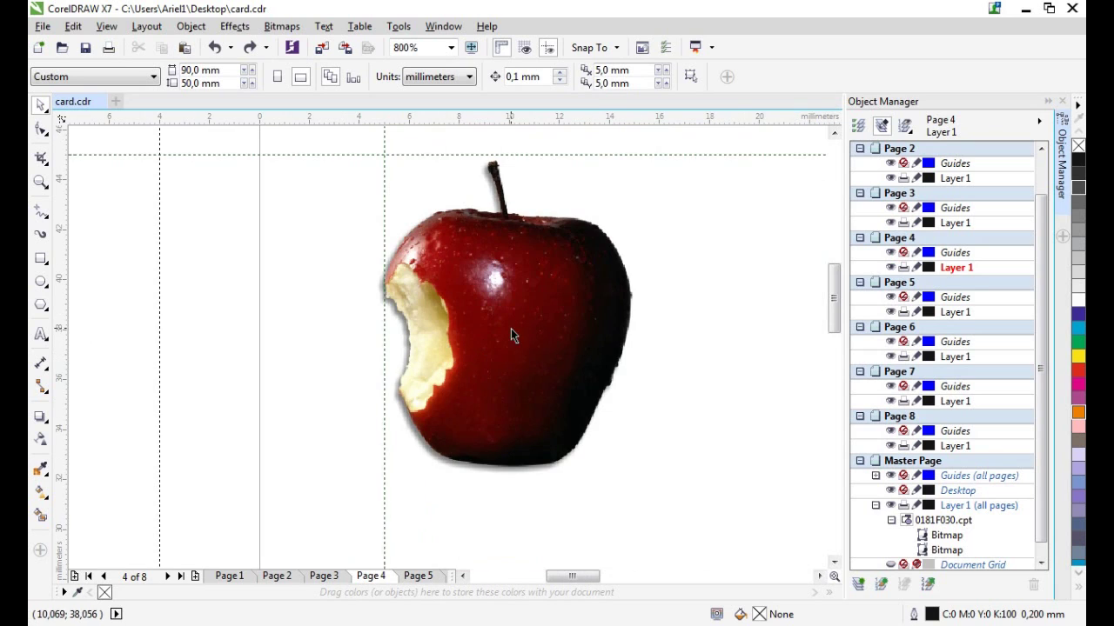
scroll(444, 354, "down", 1)
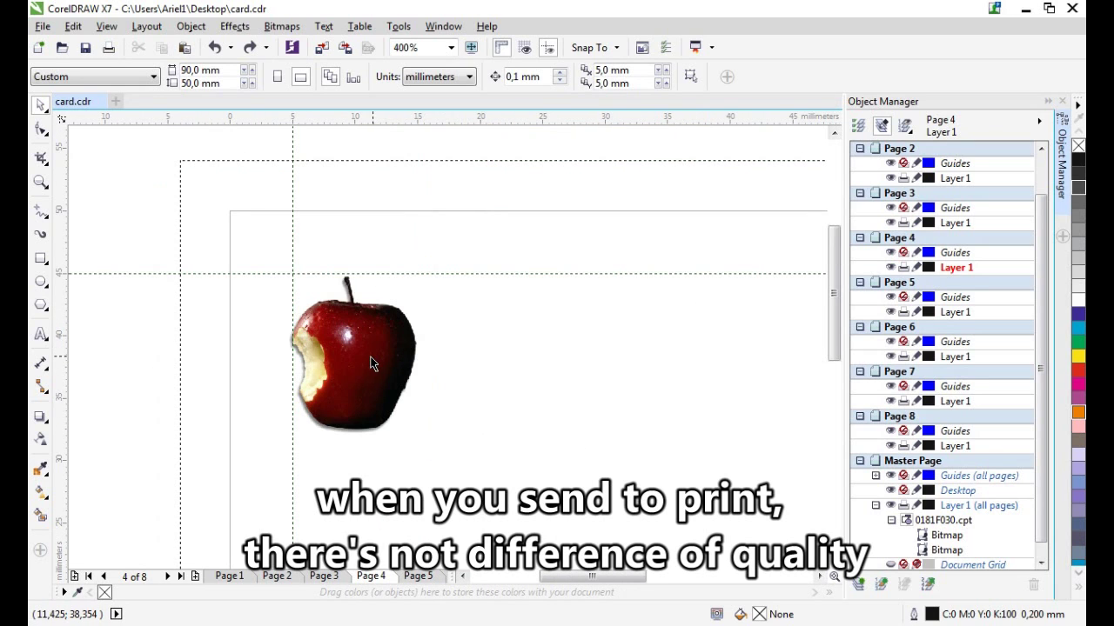
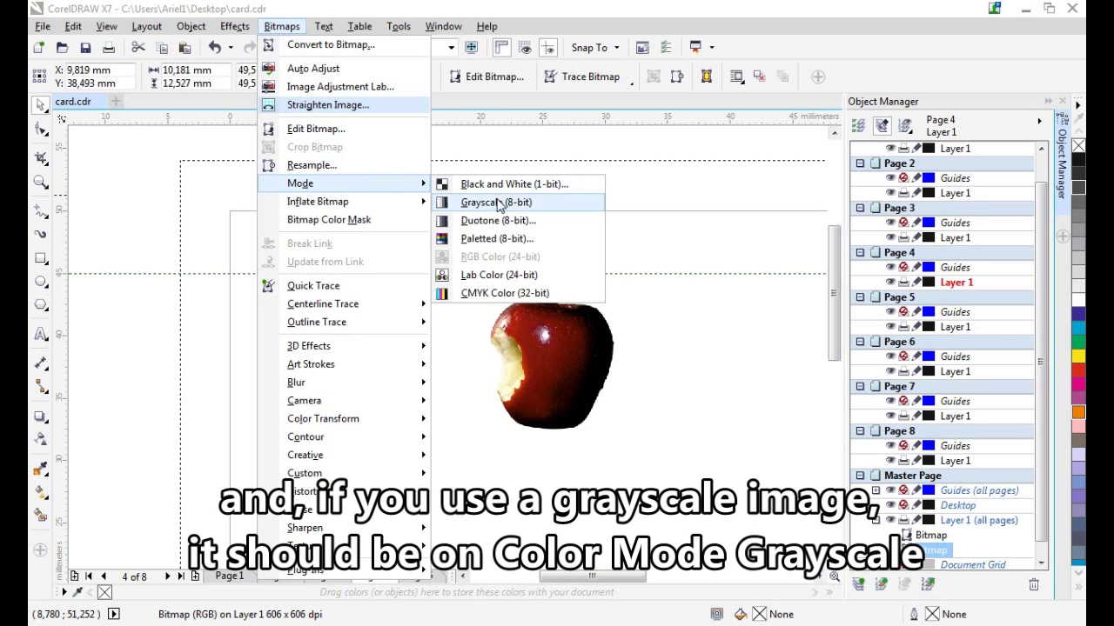
- Convert the selected RGB shadow bitmap beside the apple to 8-bit Grayscale mode
left_click(498, 203)
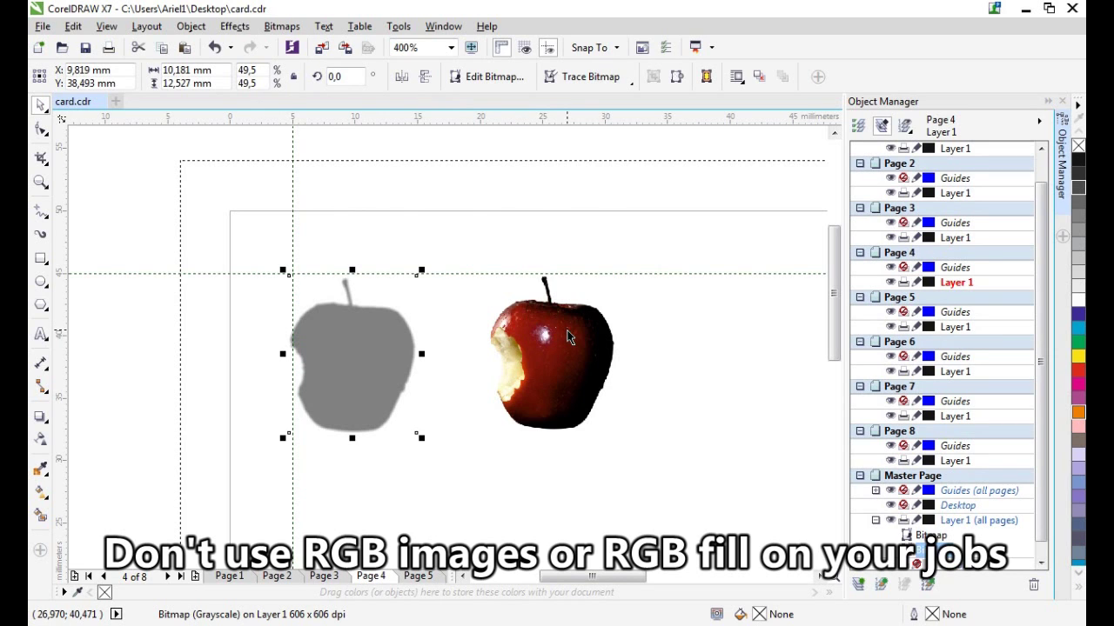
scroll(448, 353, "down", 2)
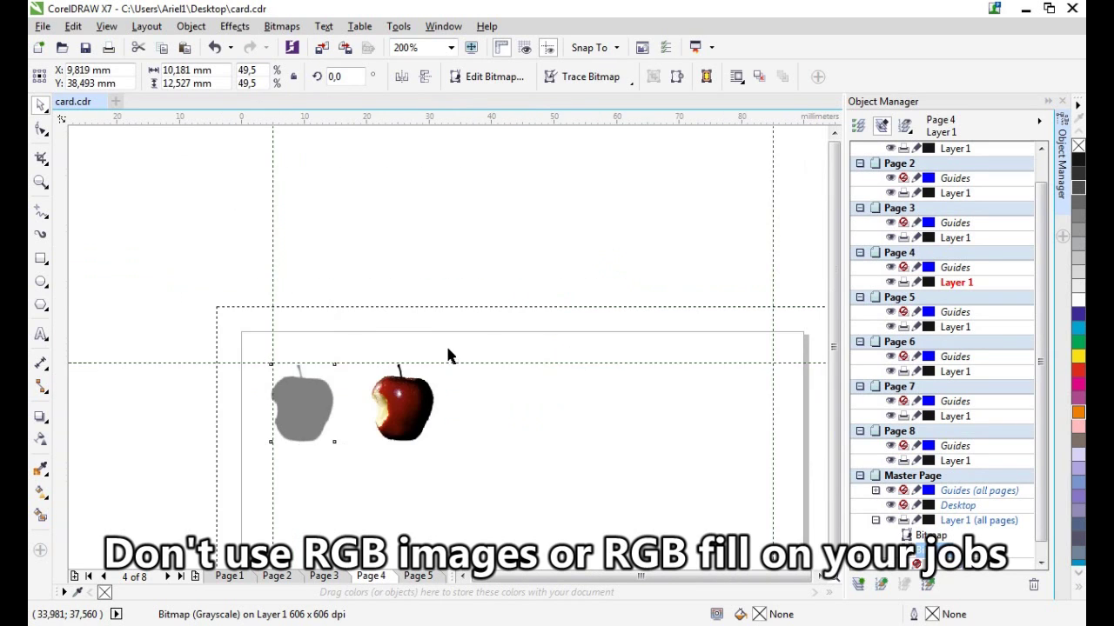
scroll(447, 354, "up", 1)
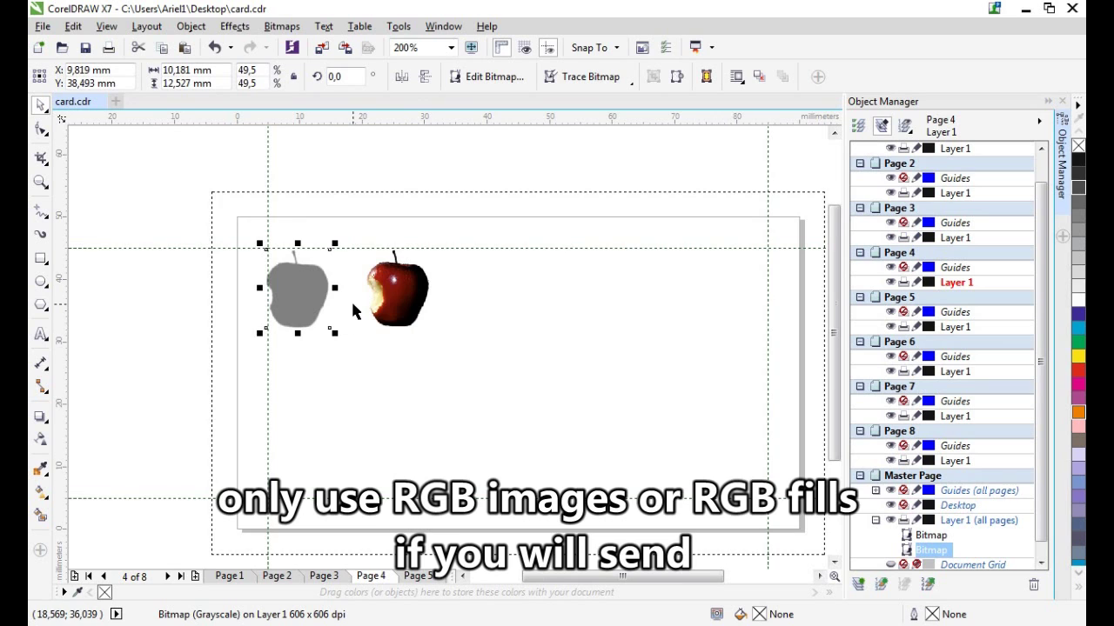
scroll(357, 305, "up", 1)
scroll(445, 343, "down", 1)
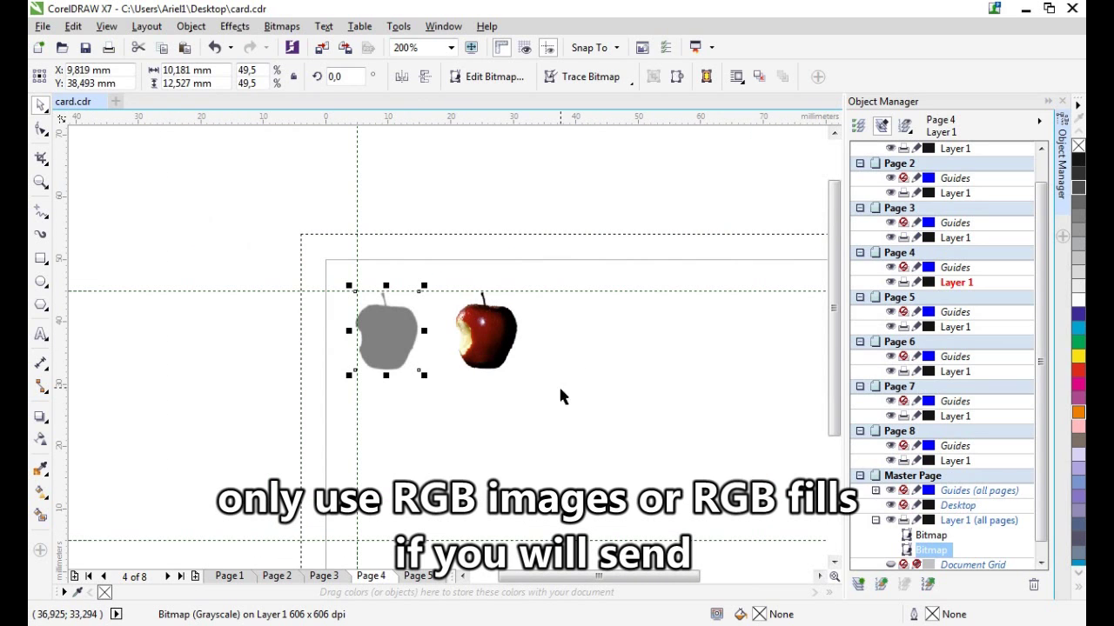
scroll(539, 383, "down", 1)
scroll(461, 357, "up", 1)
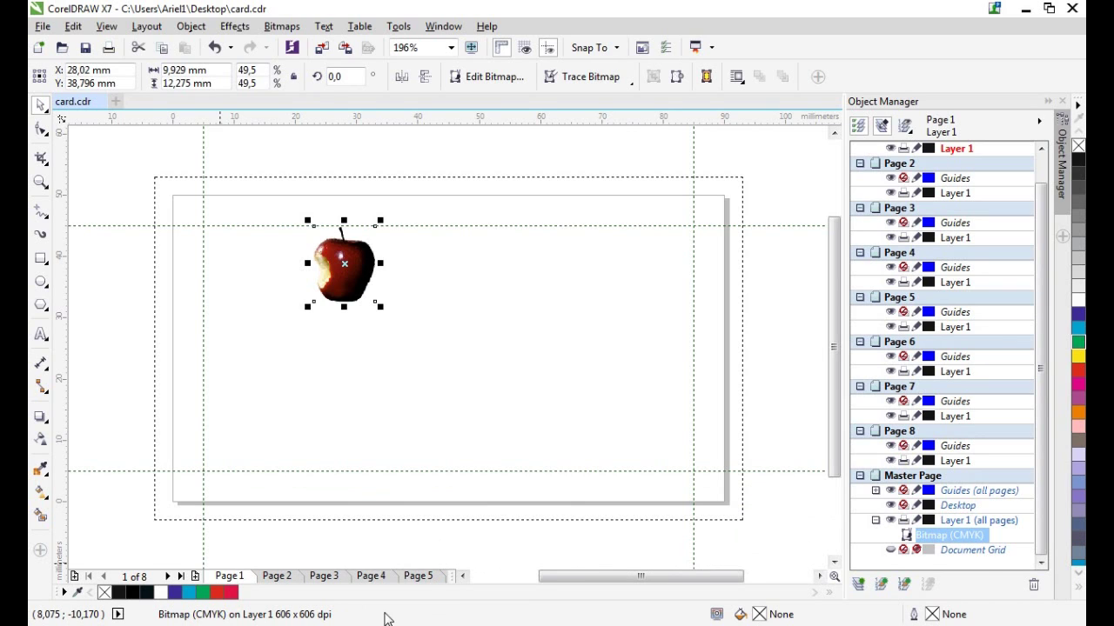
- Check the document properties for the file details and the color mode of the embedded bitmap
left_click(42, 27)
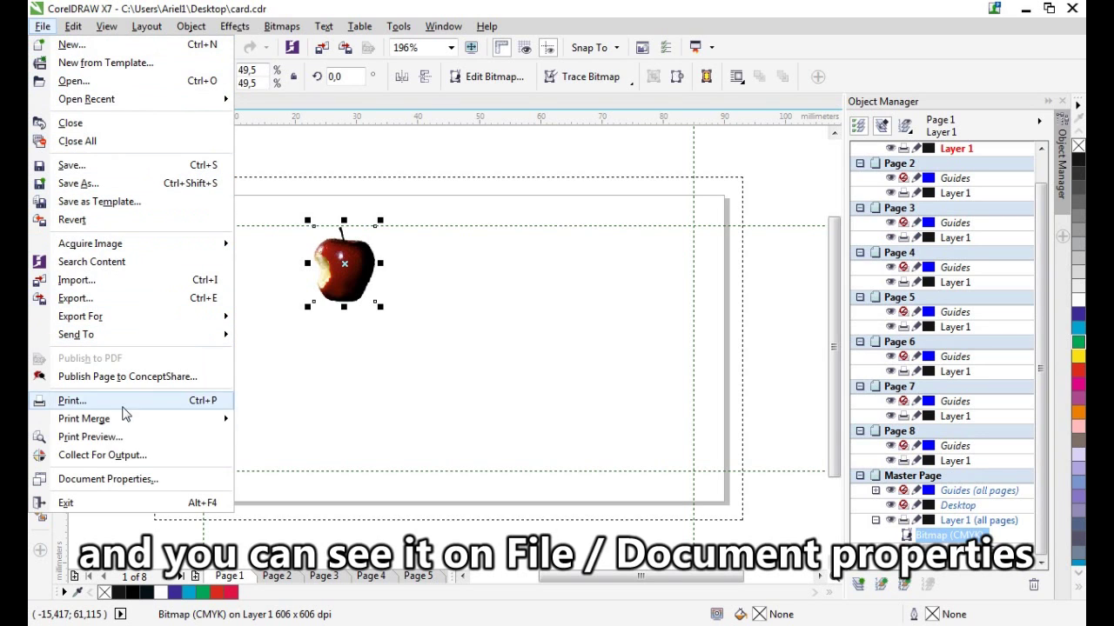
left_click(168, 481)
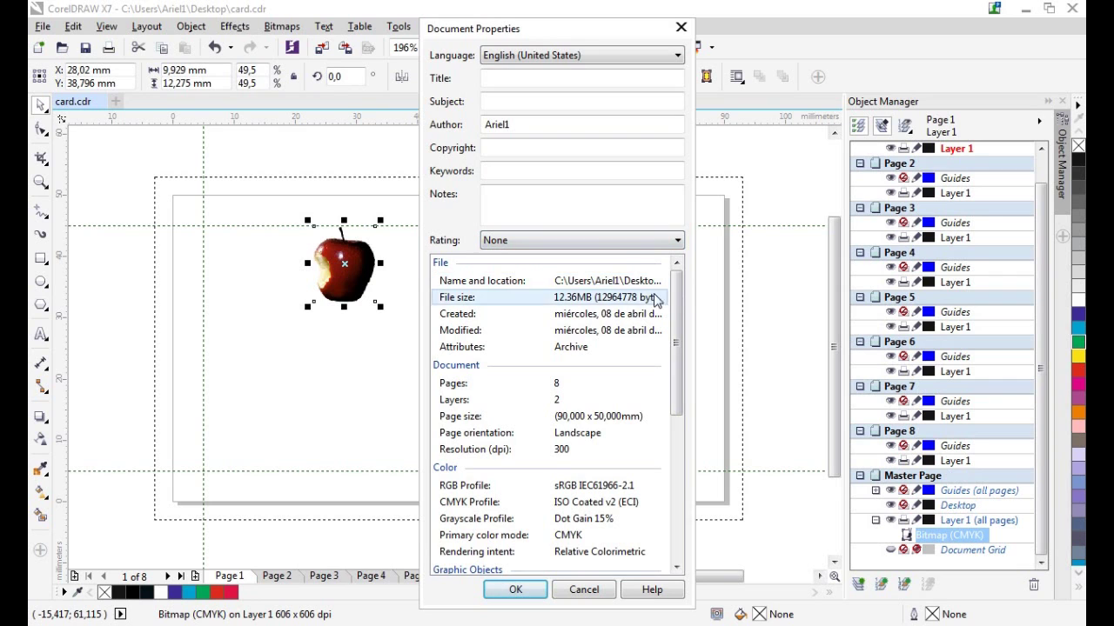
left_click_drag(675, 322, 664, 469)
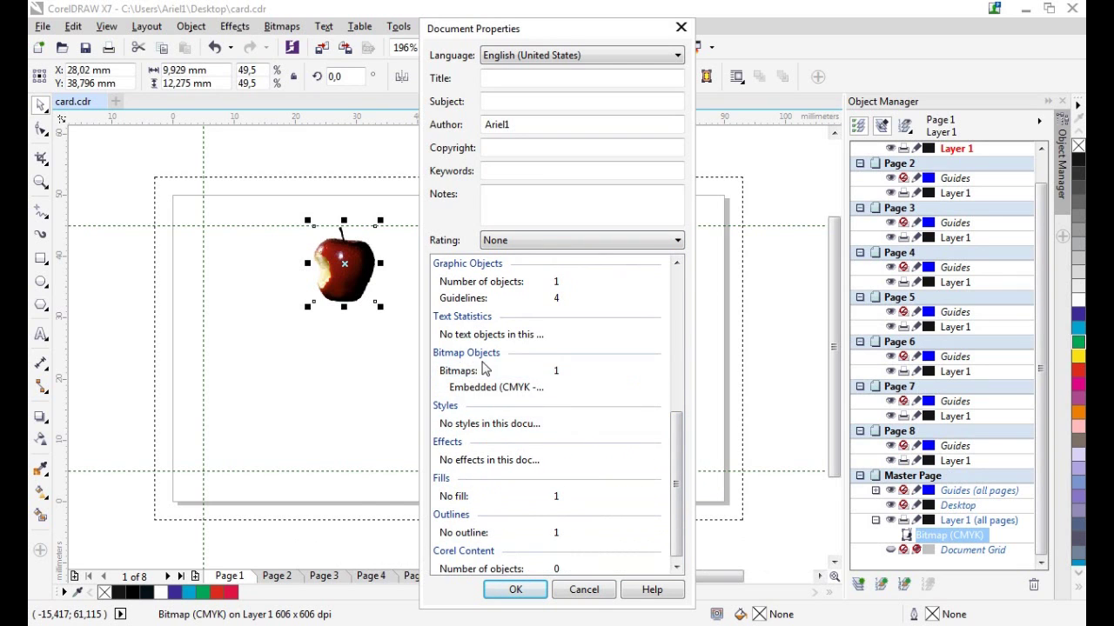
left_click(519, 391)
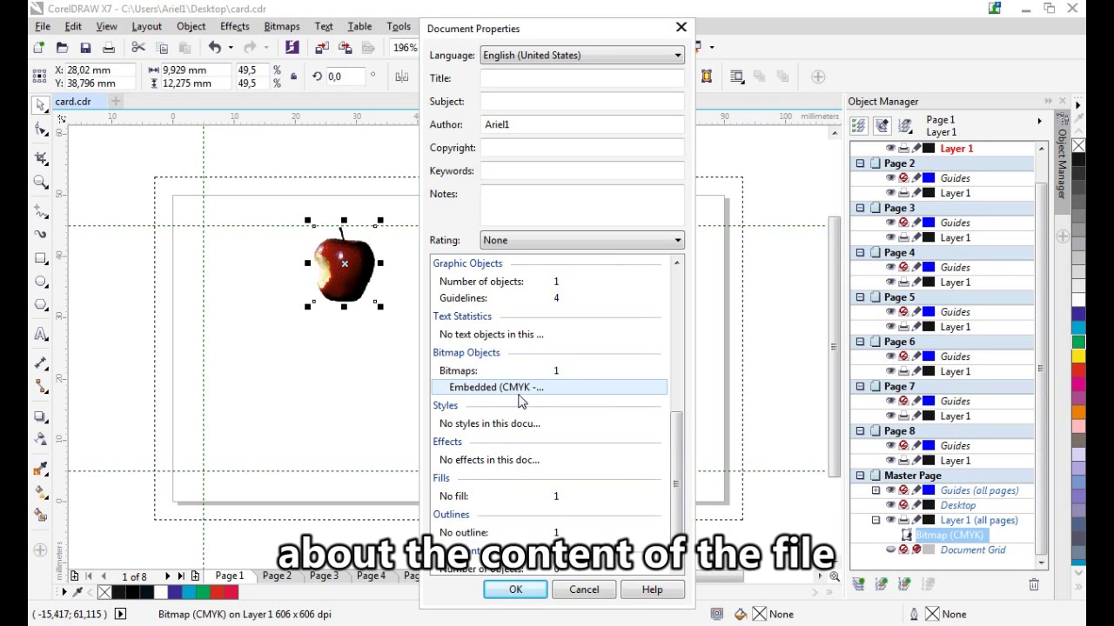
left_click(578, 589)
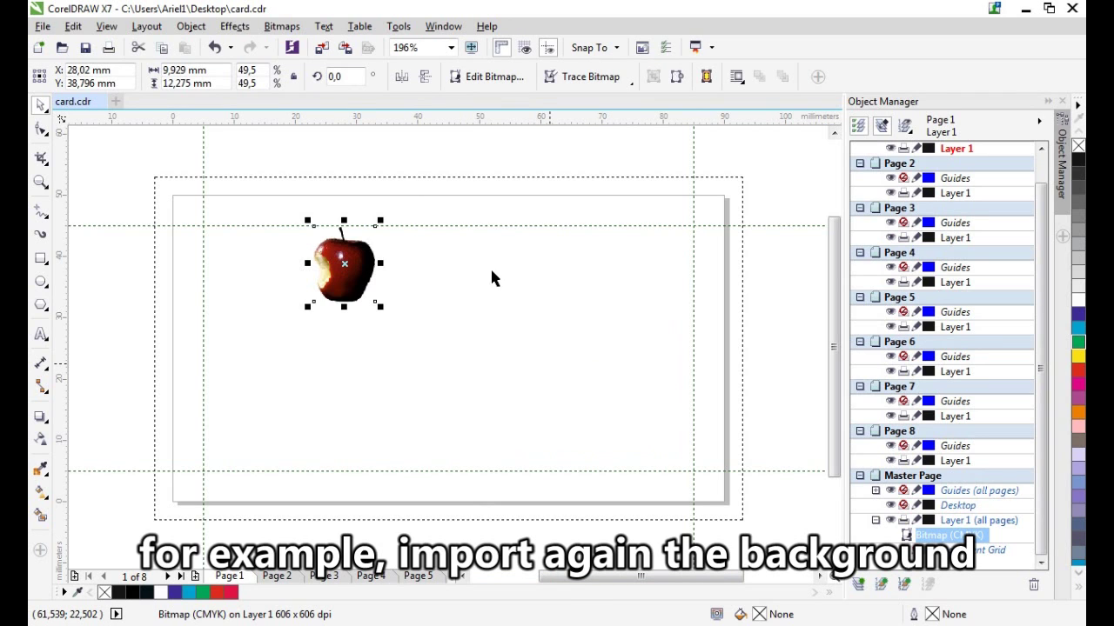
- Import the background image PH00323.jpg from the pictures library and stretch it across the page to the bleed guidelines
key("ctrl+i")
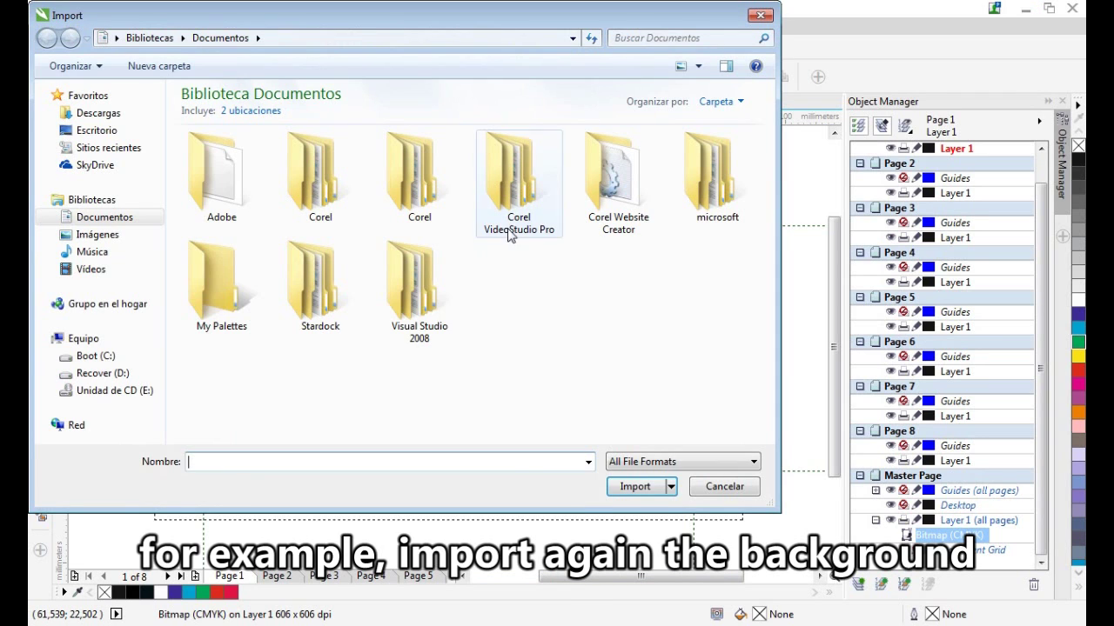
left_click(98, 235)
left_click(614, 213)
double_click(613, 213)
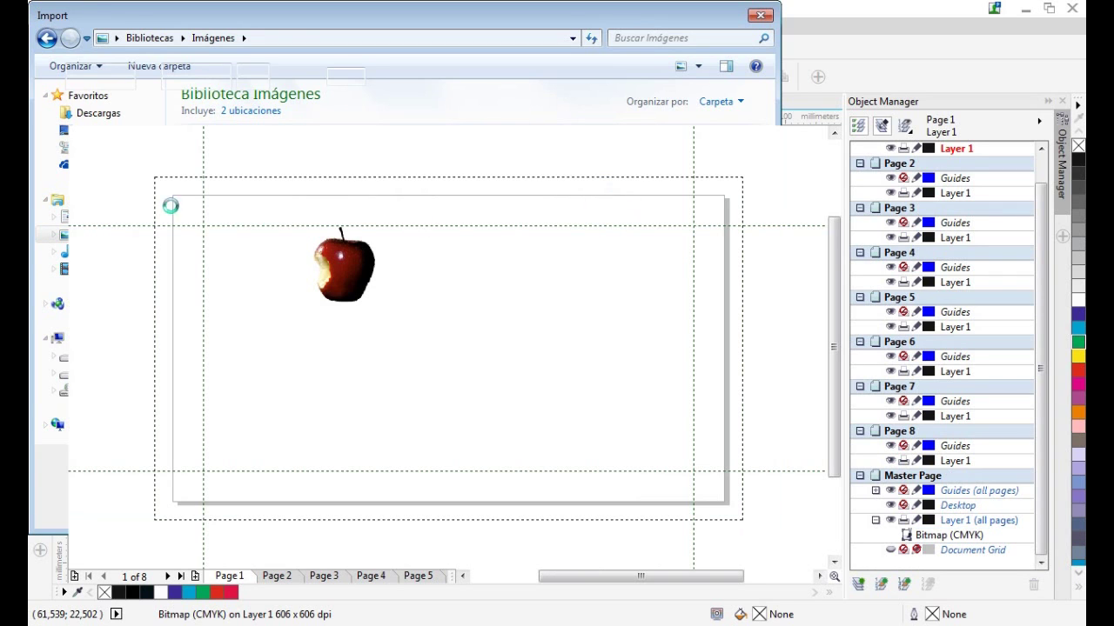
left_click(153, 176)
left_click_drag(154, 176, 734, 517)
left_click_drag(673, 346, 743, 365)
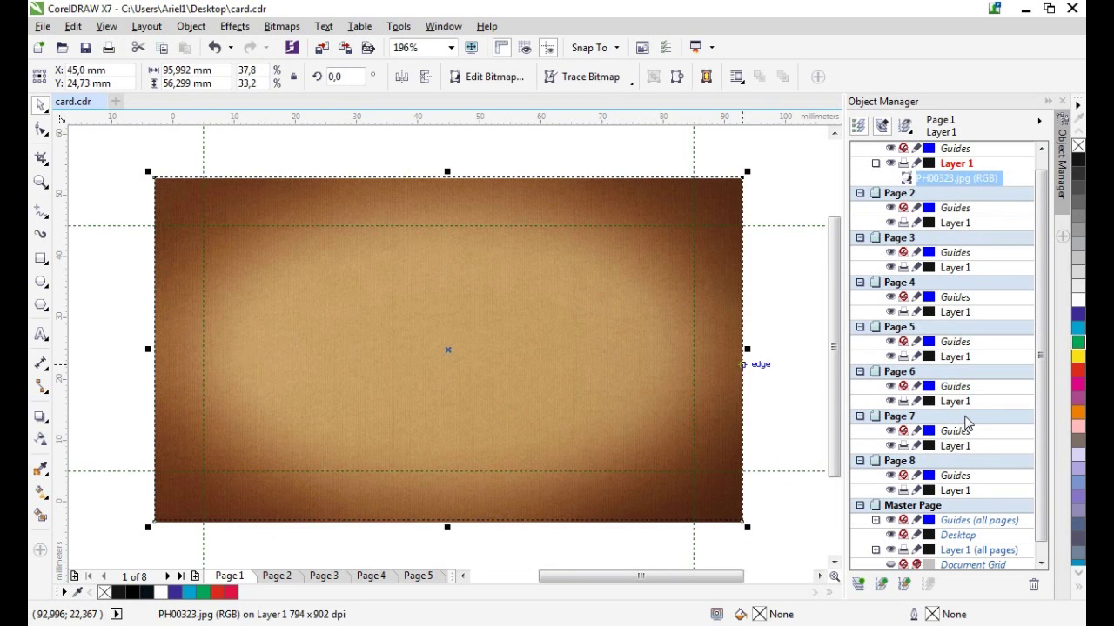
- Review the color modes of the embedded bitmaps in the document properties, including the imported background
left_click(42, 28)
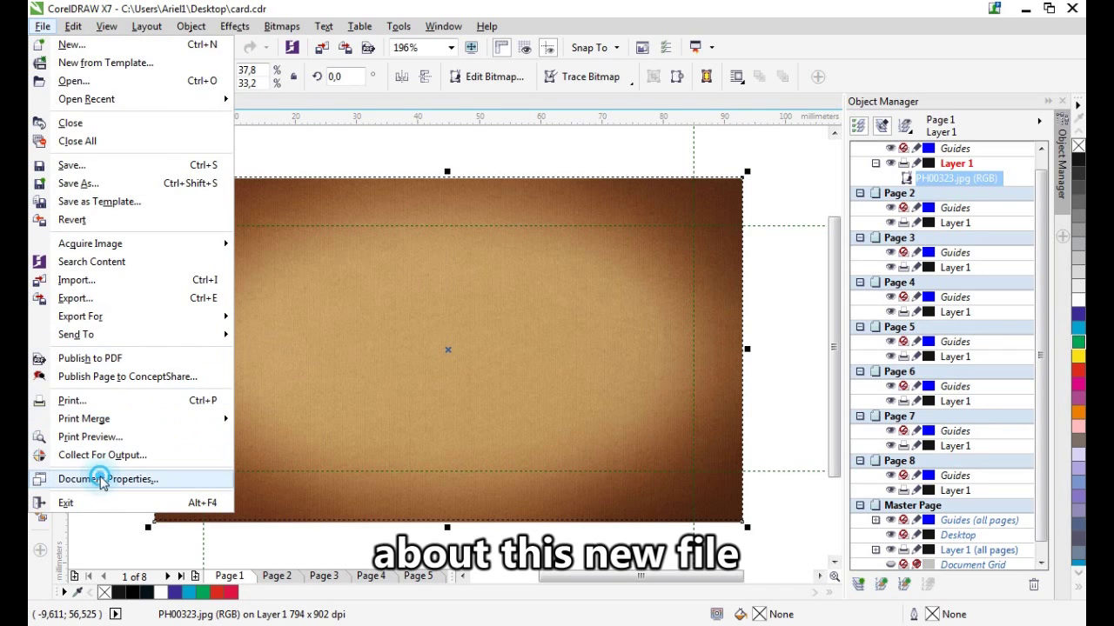
left_click(103, 479)
left_click_drag(677, 368, 659, 532)
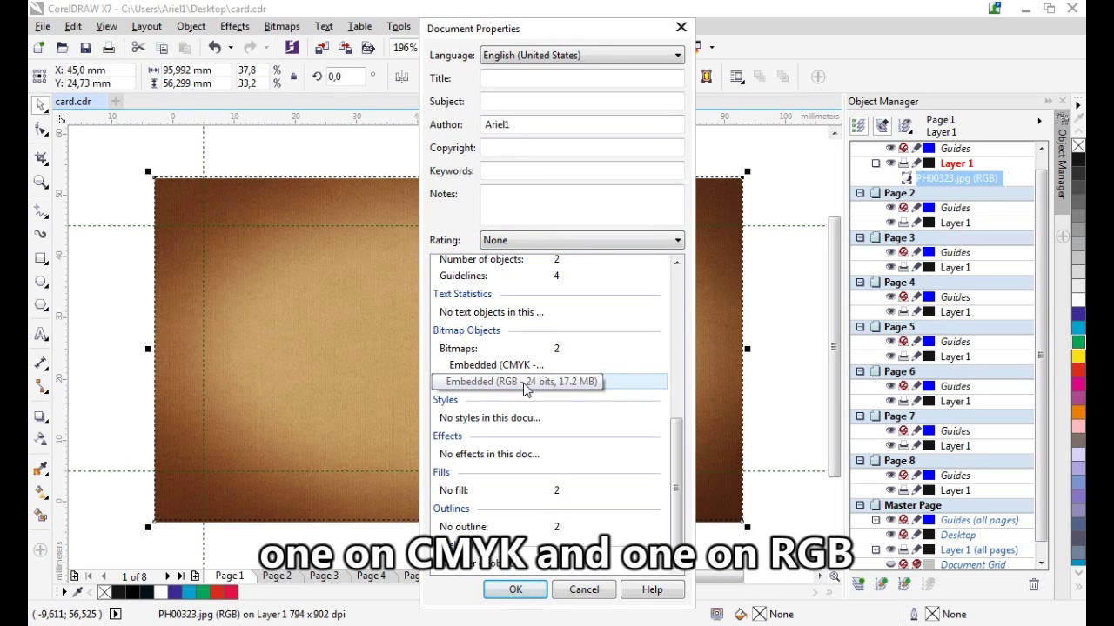
left_click(515, 589)
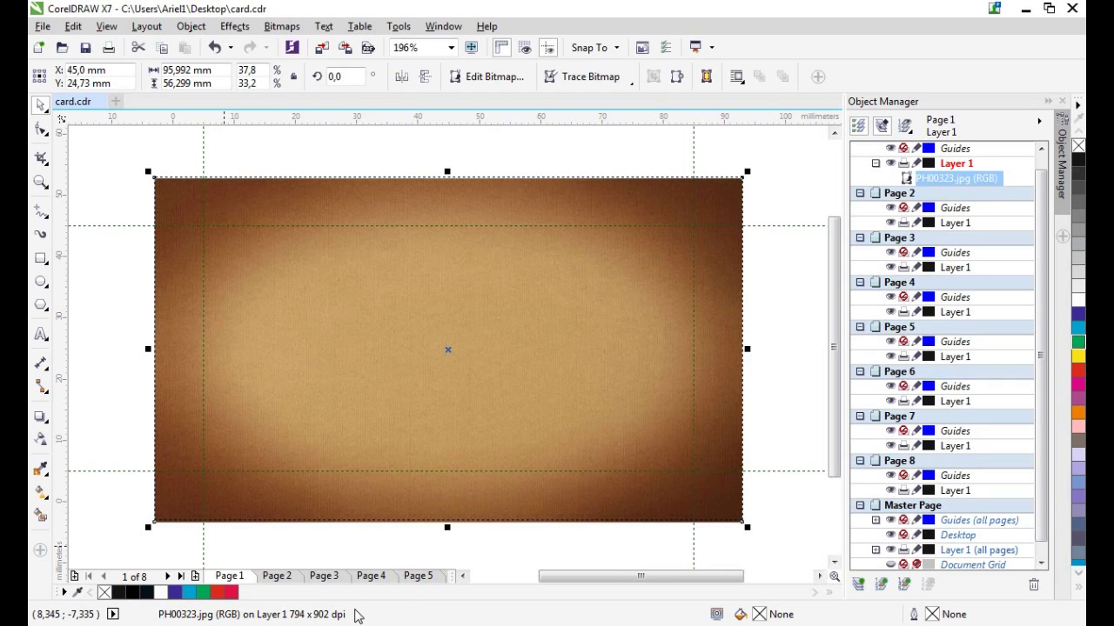
- Raise master Layer 1 to the top of the Master Page layers and move the apple about 20 mm right and 4 mm down
left_click(645, 211)
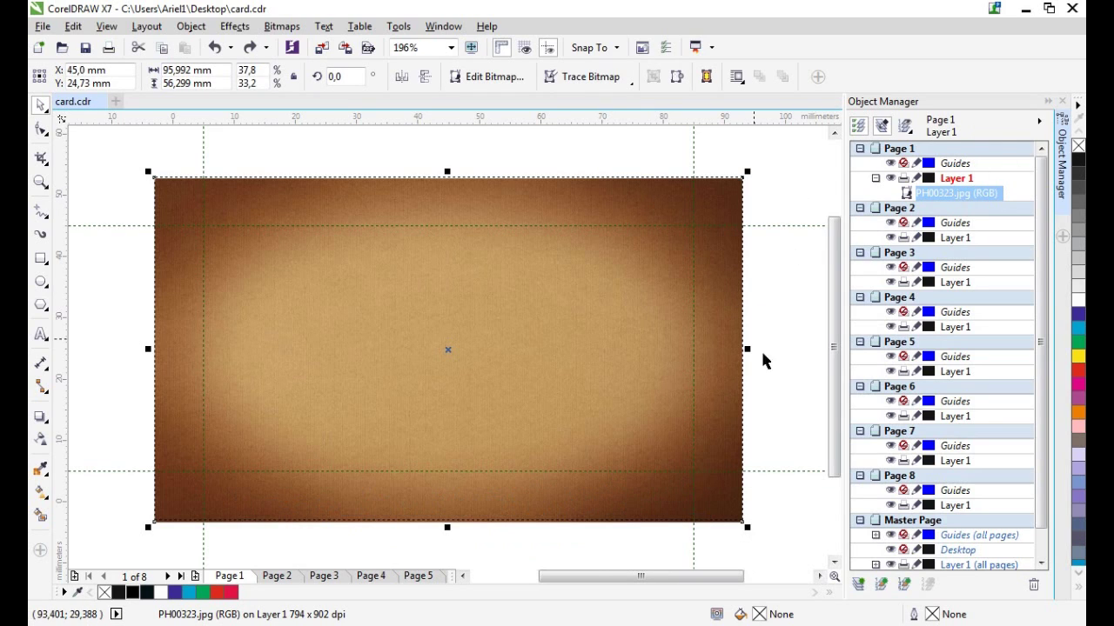
scroll(986, 352, "down", 1)
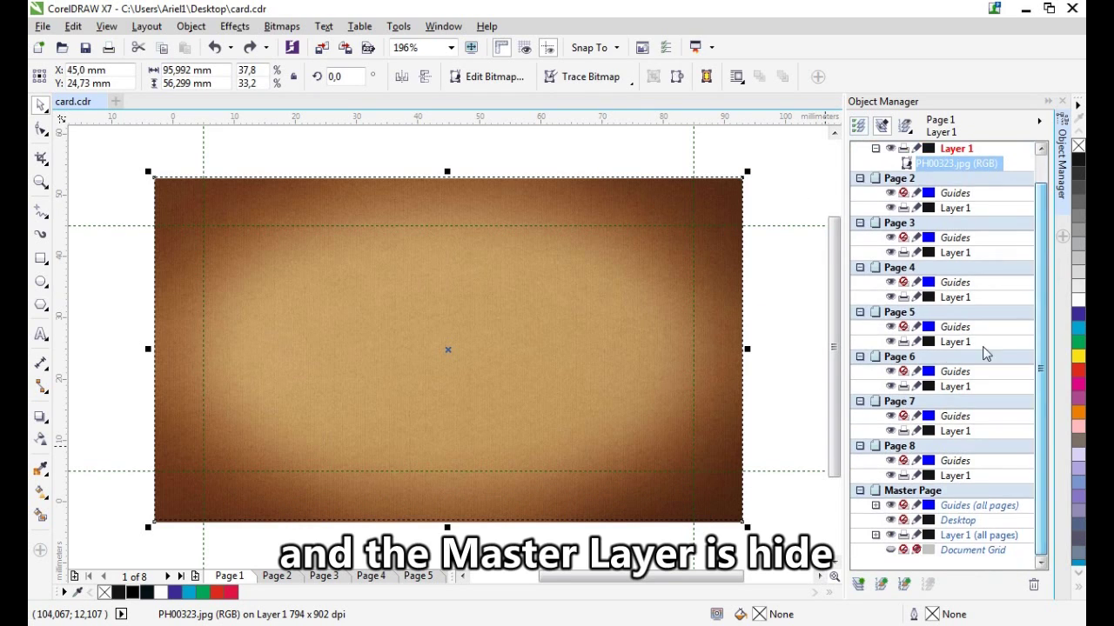
left_click(966, 539)
left_click_drag(963, 541, 961, 509)
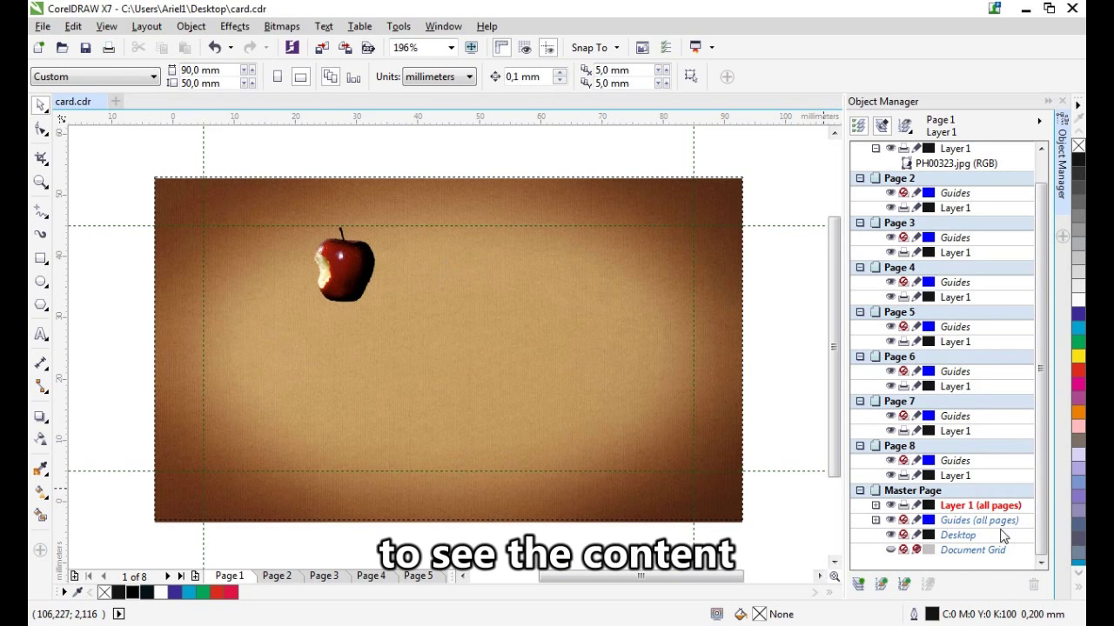
left_click_drag(352, 272, 473, 293)
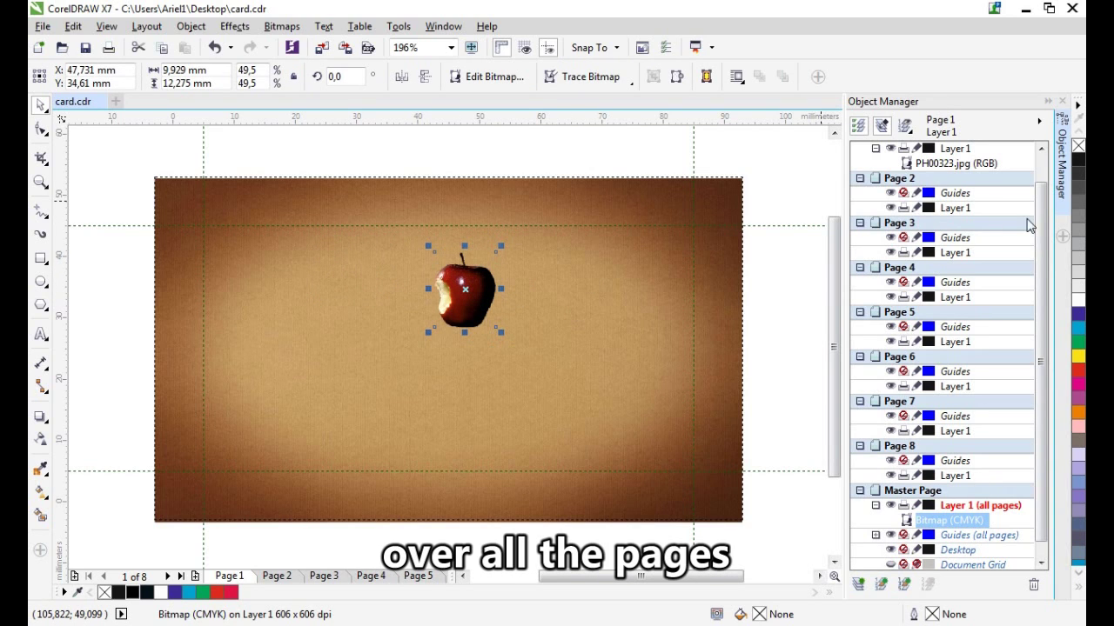
- Create a new master layer for all pages and name it Background
scroll(1027, 165, "up", 1)
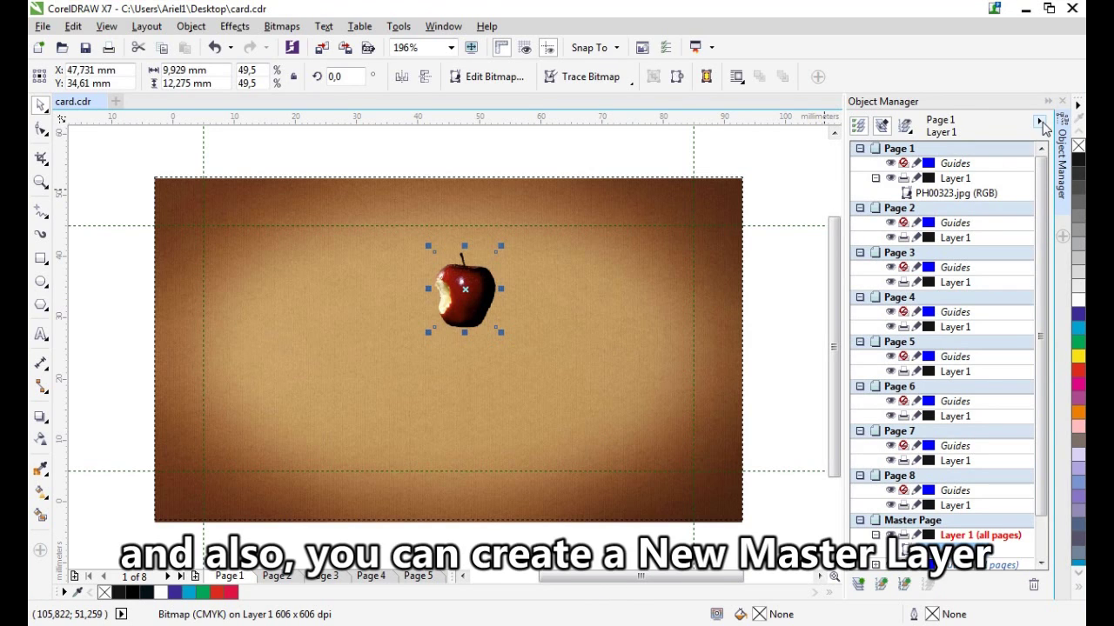
left_click(1041, 125)
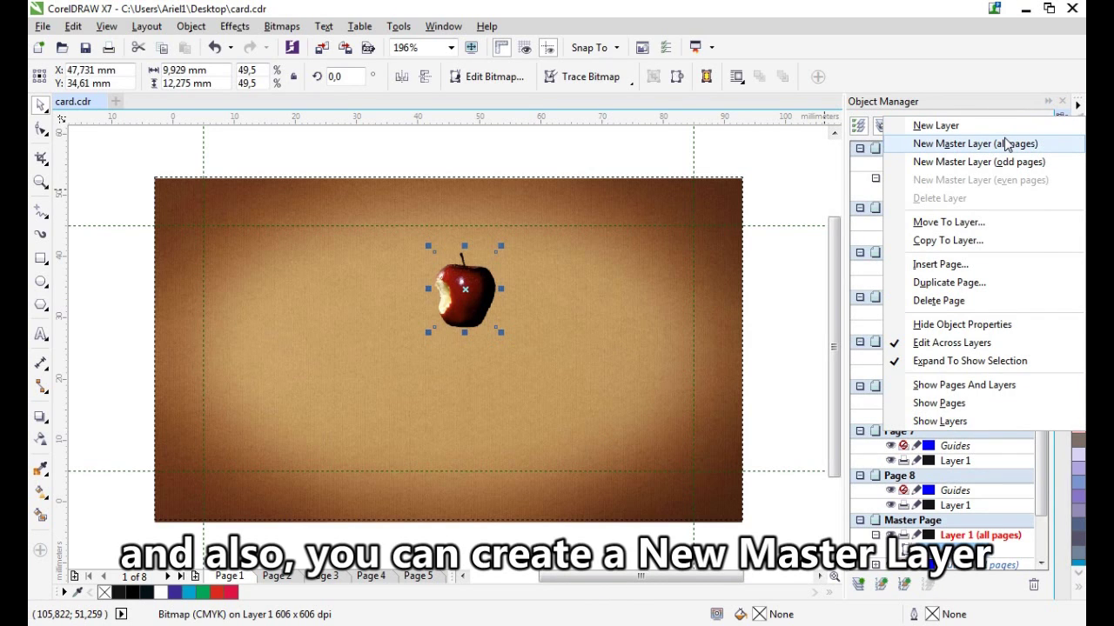
left_click(1006, 144)
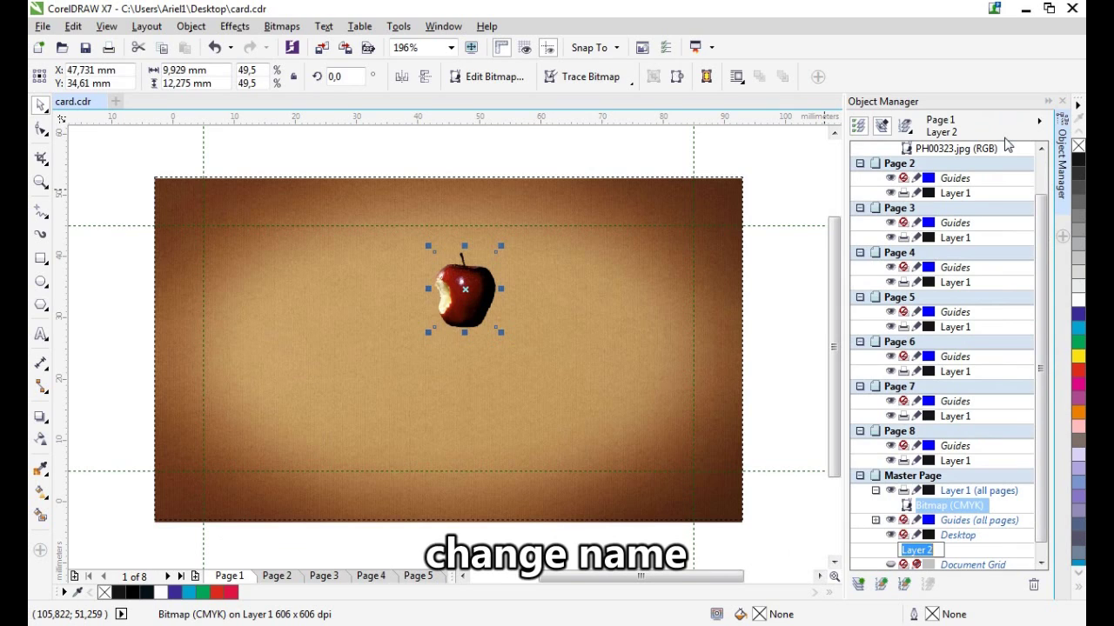
type("Background")
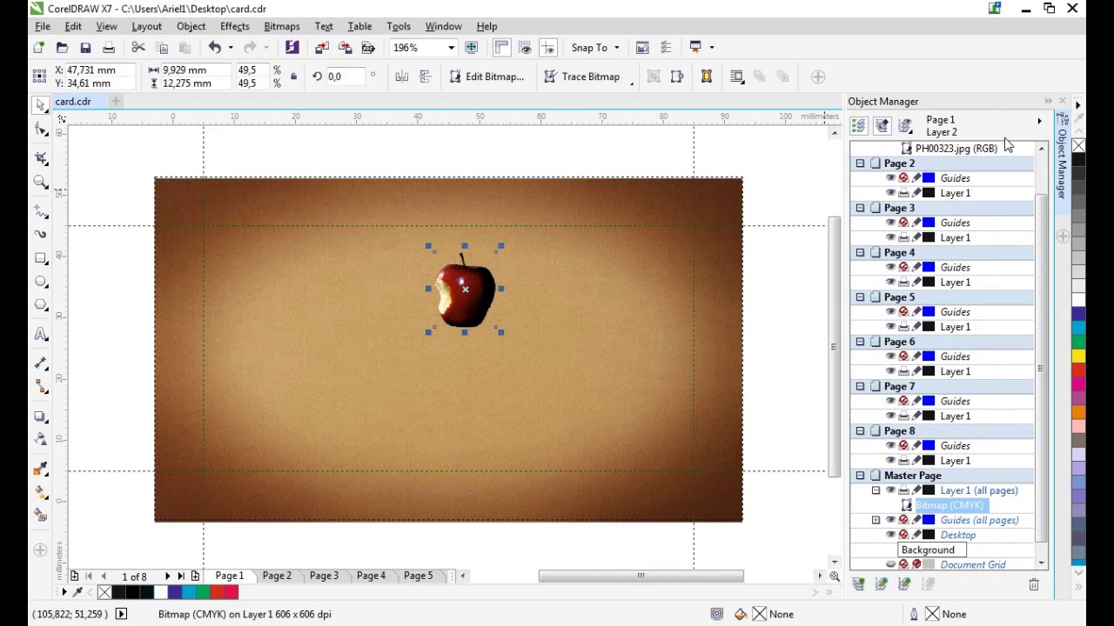
key("Return")
- Move the background image PH00323.jpg onto the Background master layer, and open Page 2 to check it there
left_click(561, 398)
left_click_drag(684, 427, 992, 550)
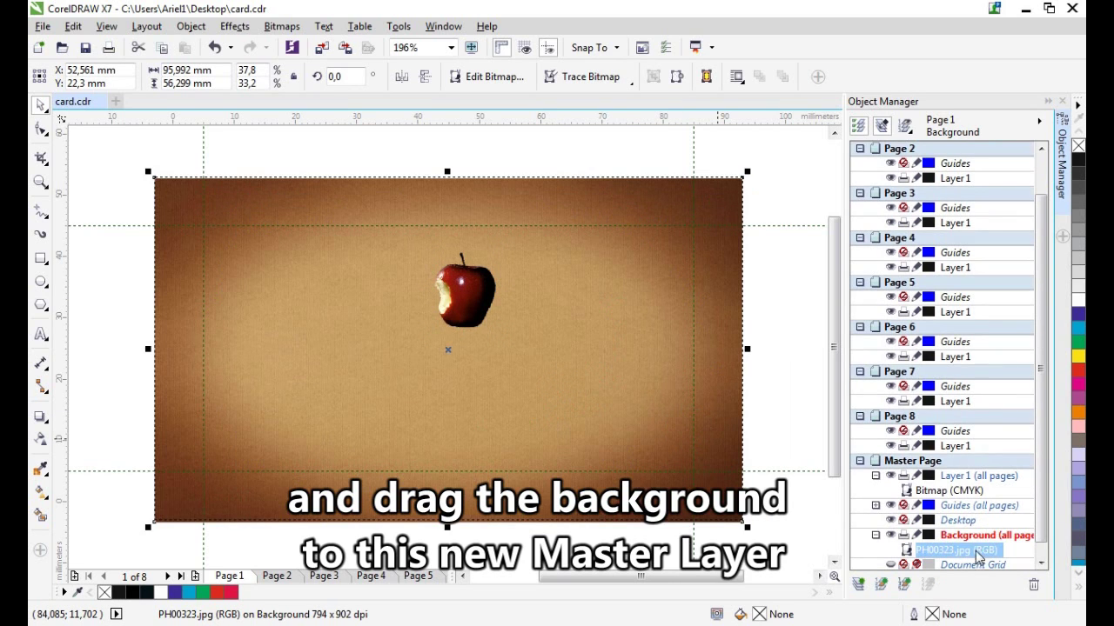
left_click(783, 464)
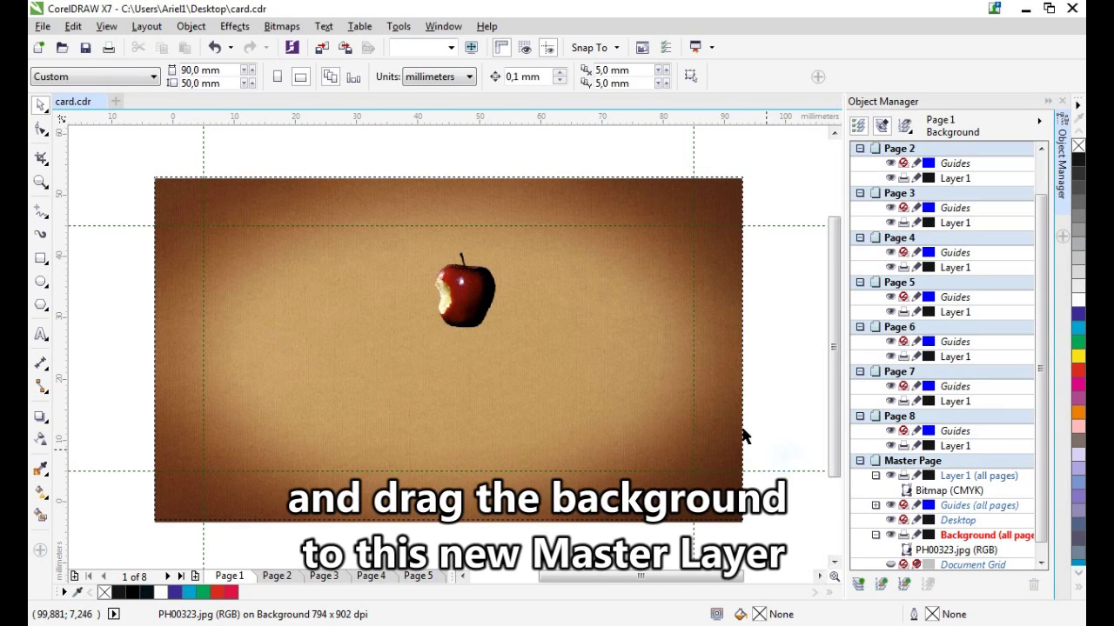
left_click(277, 577)
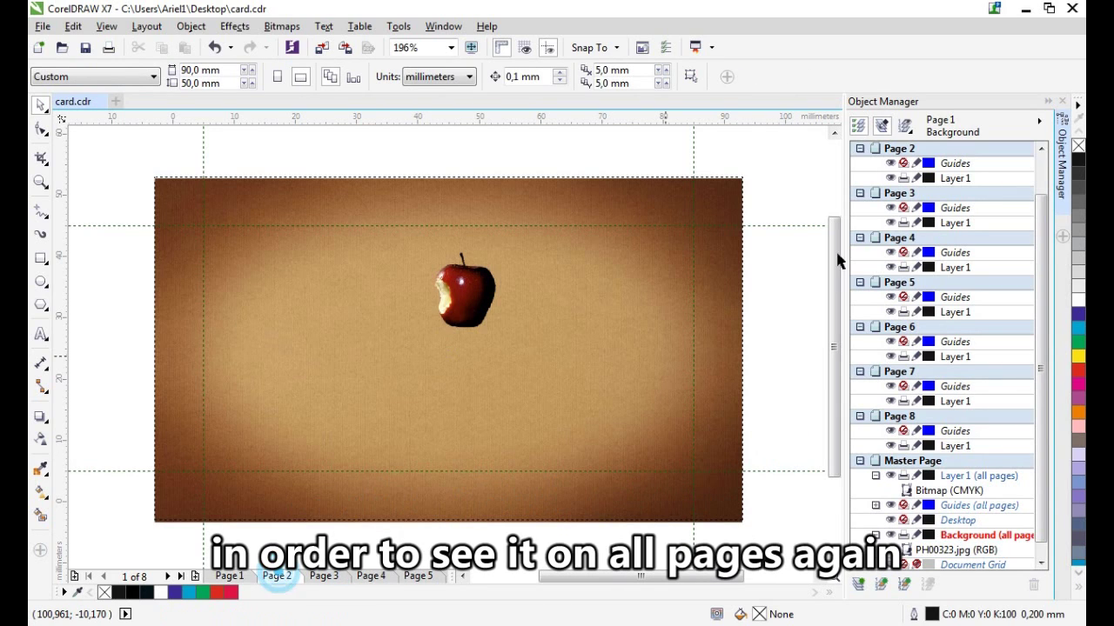
- Check the background on Pages 3 to 5, and convert the background image PH00323.jpg to CMYK Color (32-bit) mode
left_click(905, 224)
key("Page_Down")
key("Page_Down")
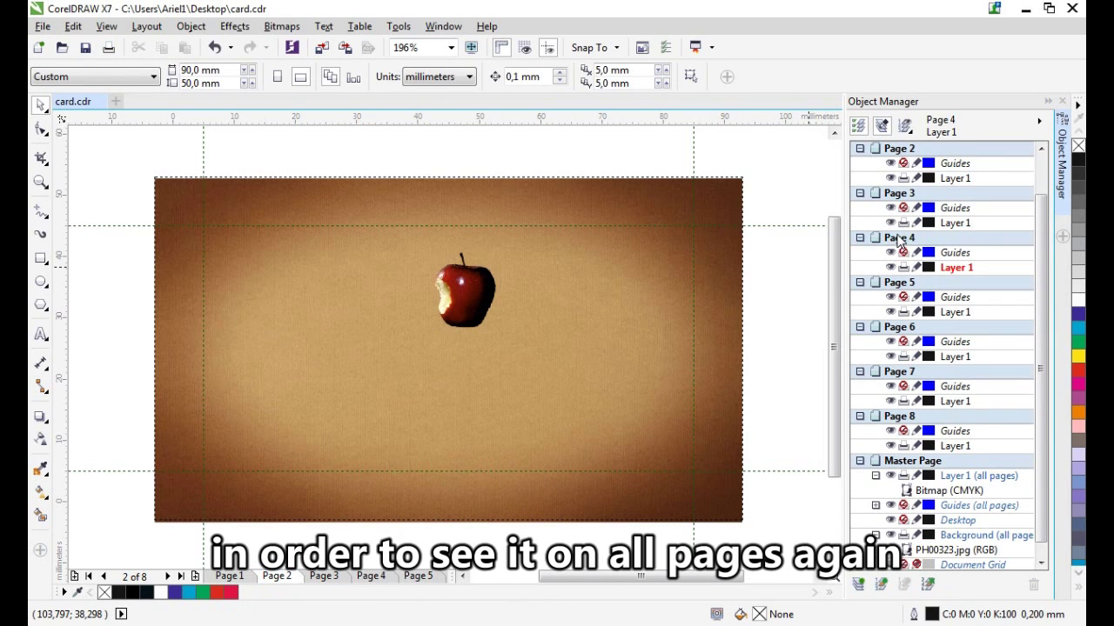
left_click(348, 207)
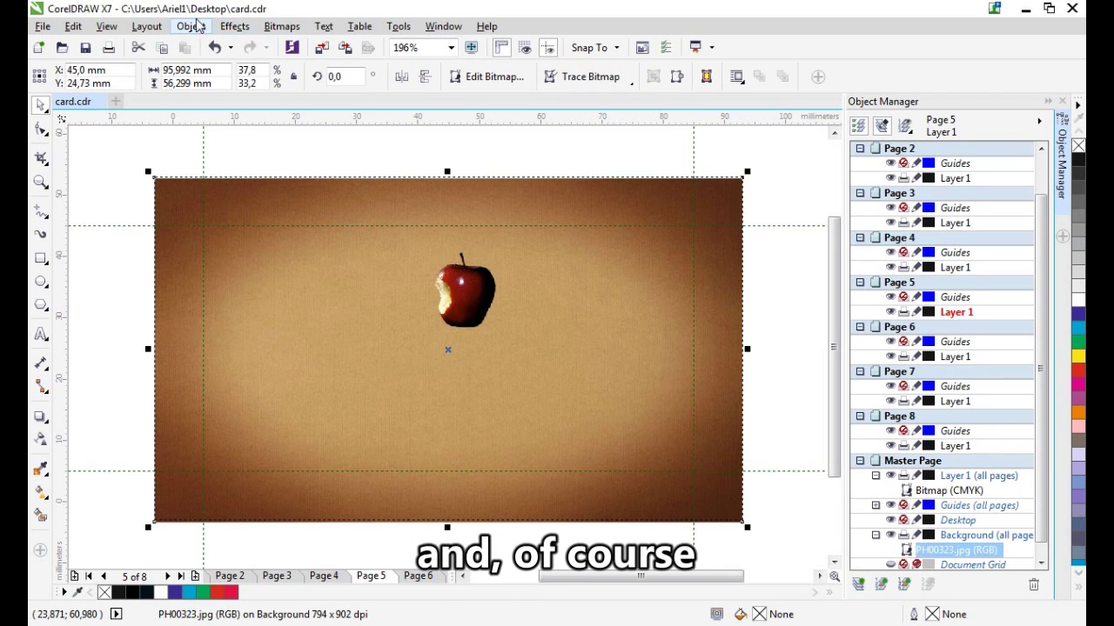
left_click(285, 27)
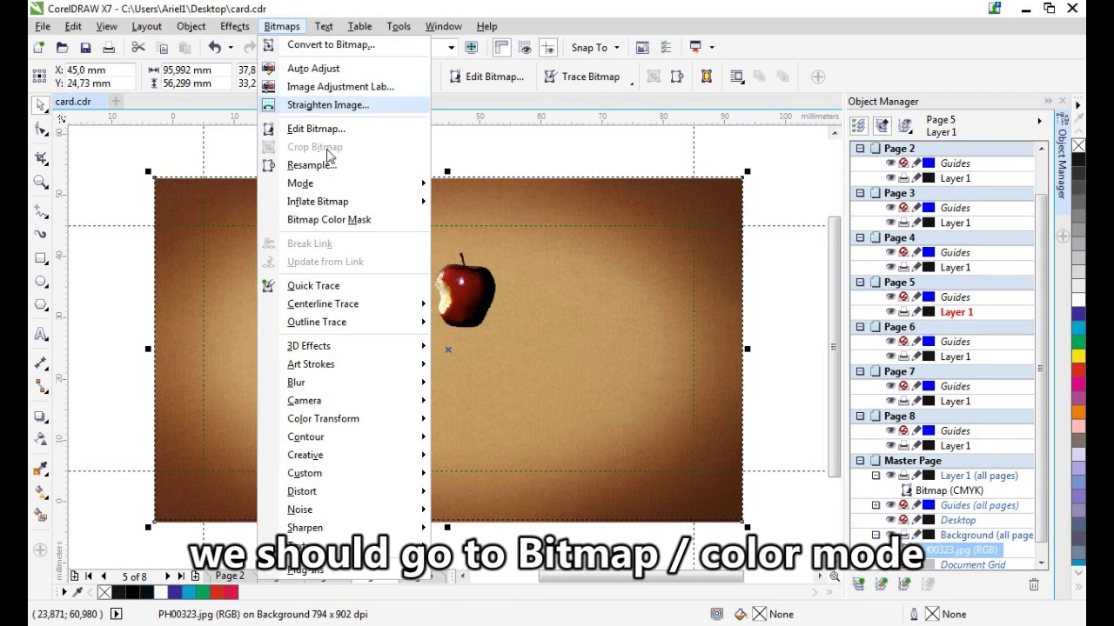
mouse_move(331, 186)
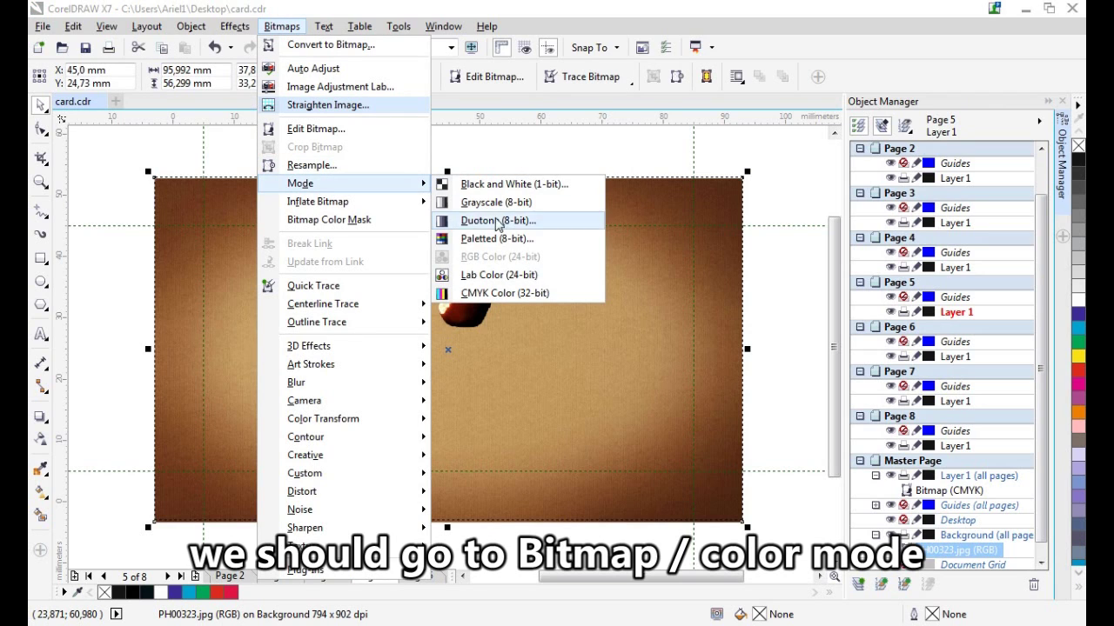
left_click(496, 294)
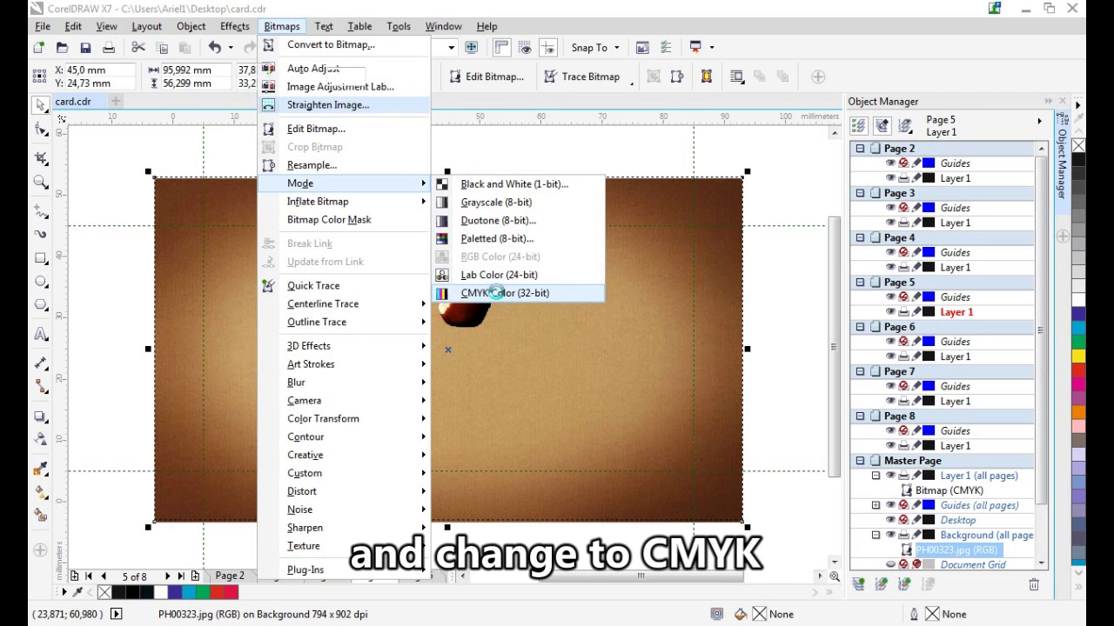
left_click(494, 292)
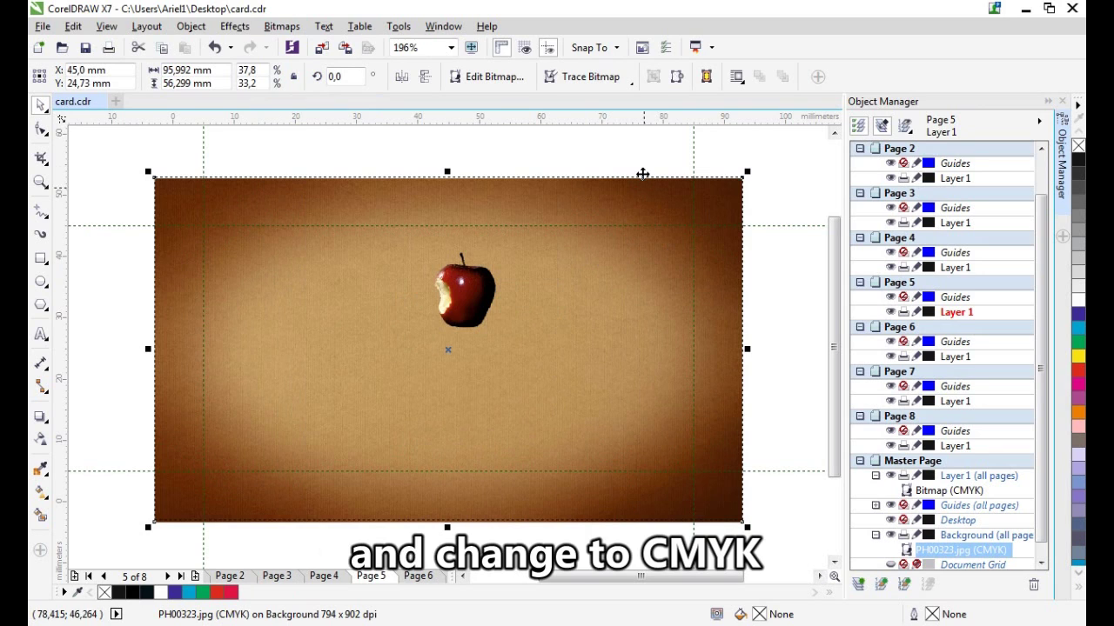
left_click(641, 171)
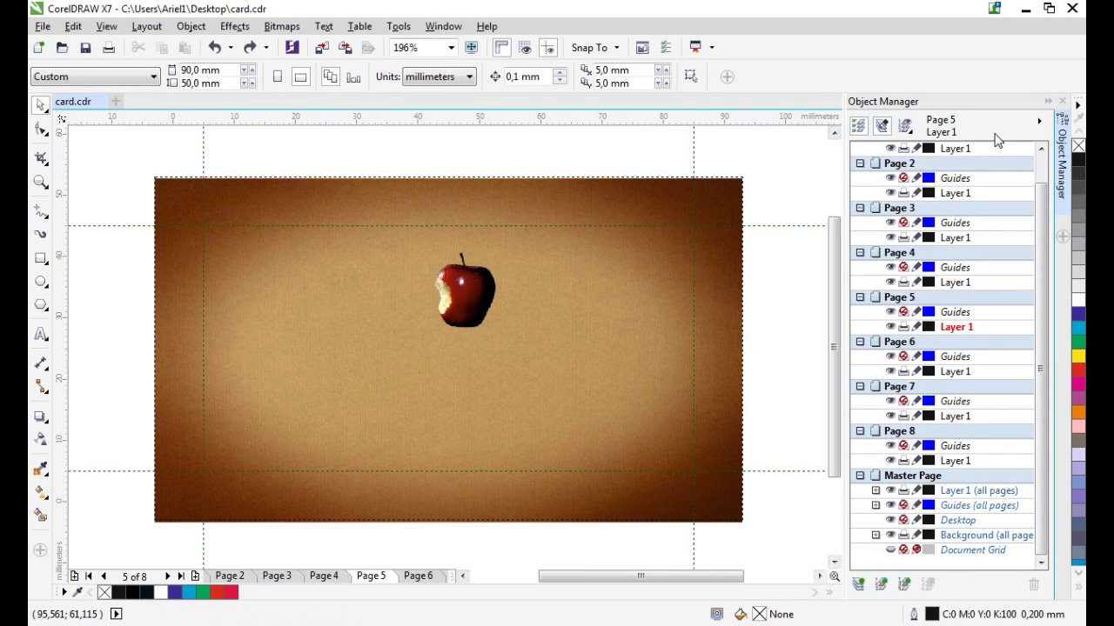
- Create a new master layer for all pages and name it Name
left_click(1038, 121)
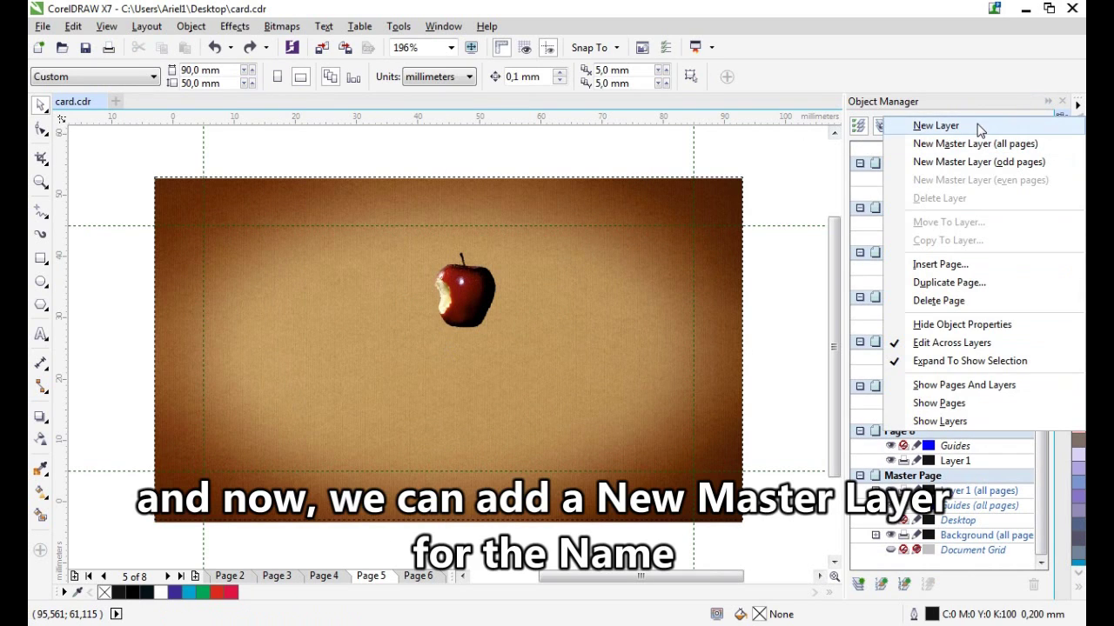
left_click(968, 142)
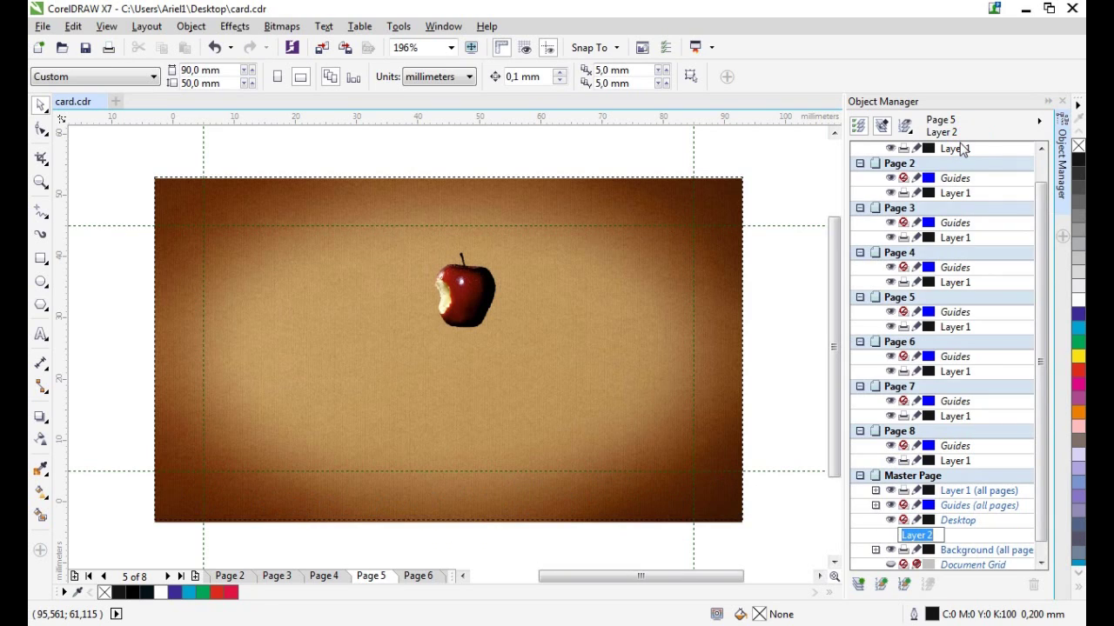
type("Name")
key("Return")
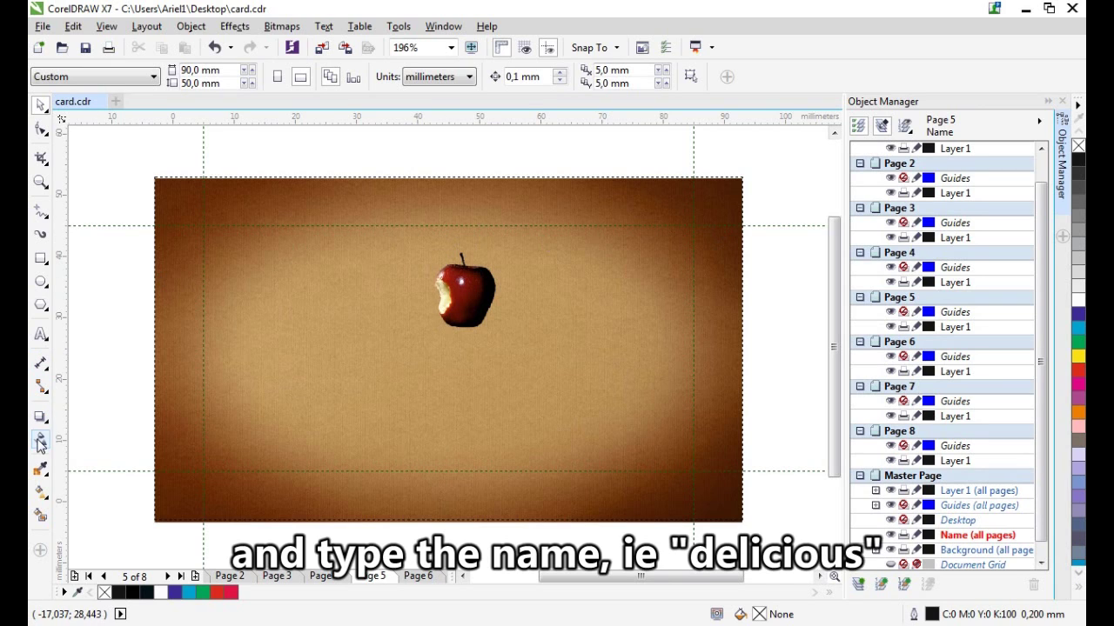
- Add the artistic text "Delicious" on the Name master layer, just above the card's upper edge at about X 56, Y 55 mm
left_click(41, 335)
left_click(515, 157)
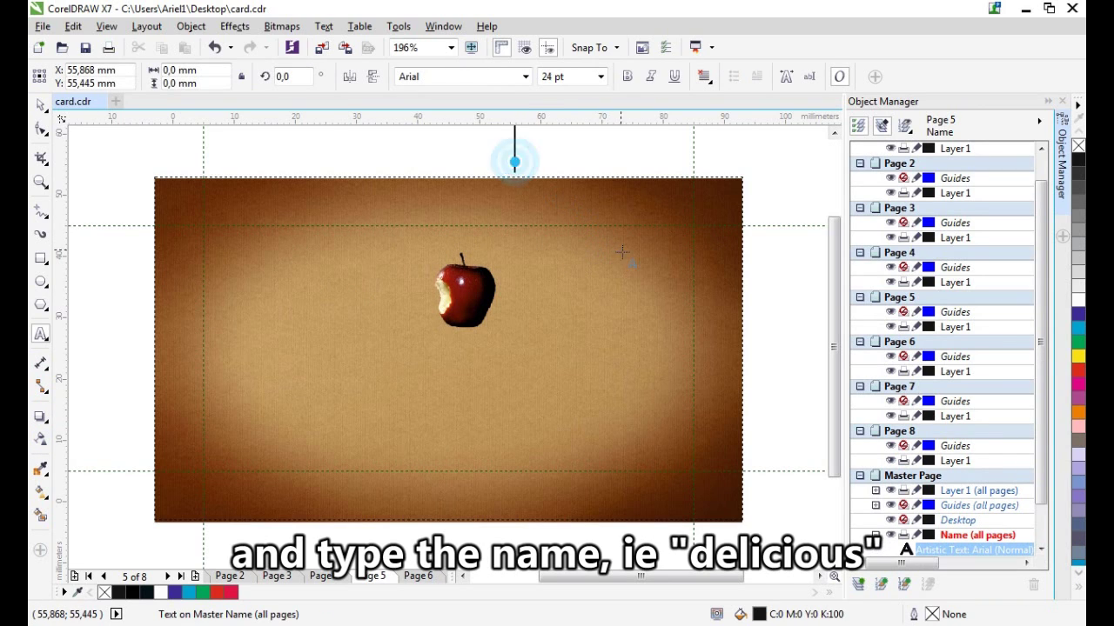
type("Deli")
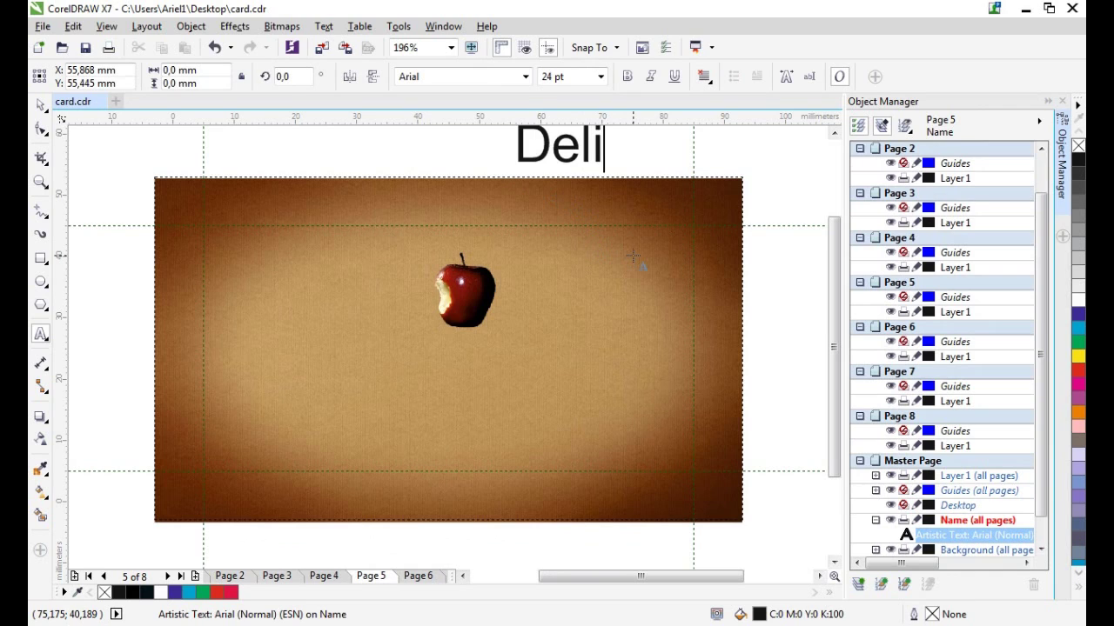
type("cious")
key("ctrl+space")
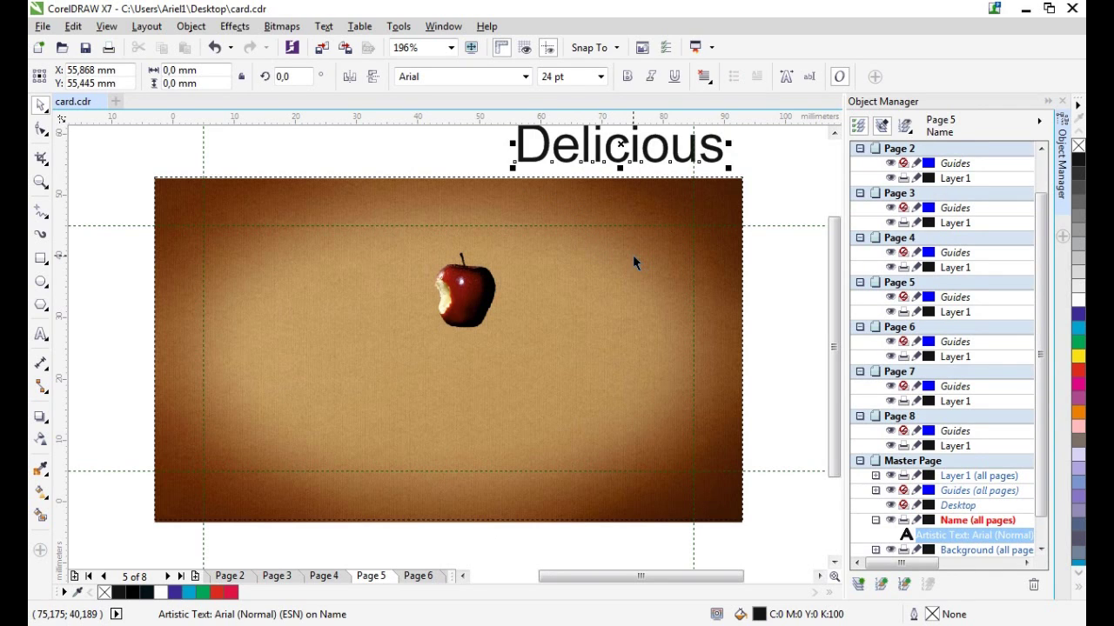
- Set the Delicious text in Trajan Pro and move it directly below the apple, centred at about X 51, Y 23 mm
left_click(526, 76)
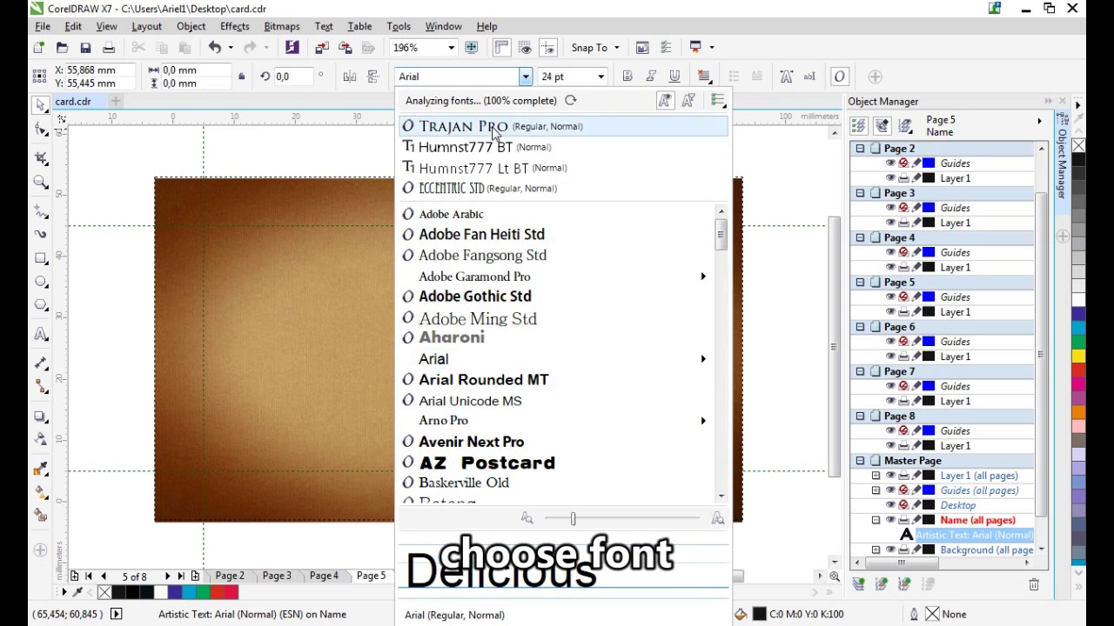
left_click(494, 127)
left_click_drag(575, 160, 396, 374)
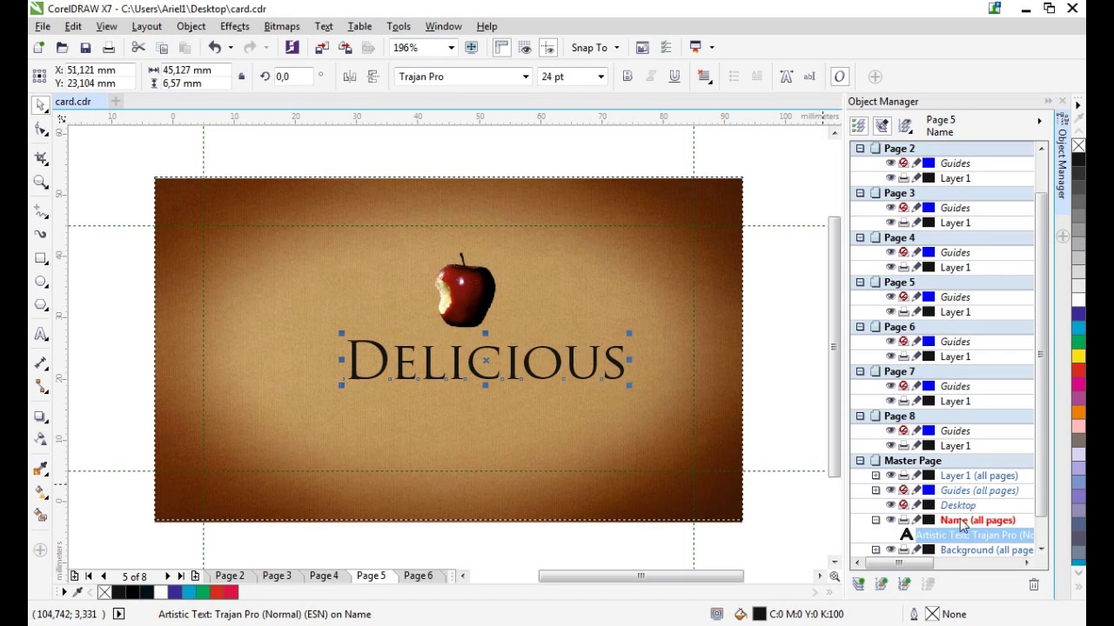
- Raise the Background master layer above Name to test the stacking order, and restore Name above Background
scroll(1036, 483, "down", 2)
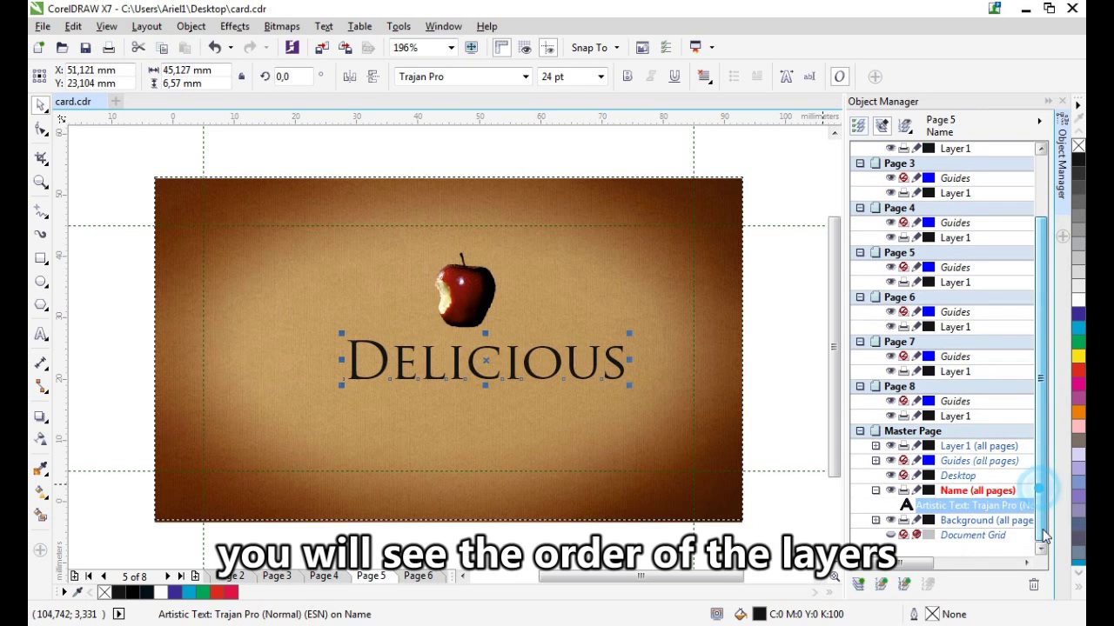
left_click_drag(976, 526, 970, 490)
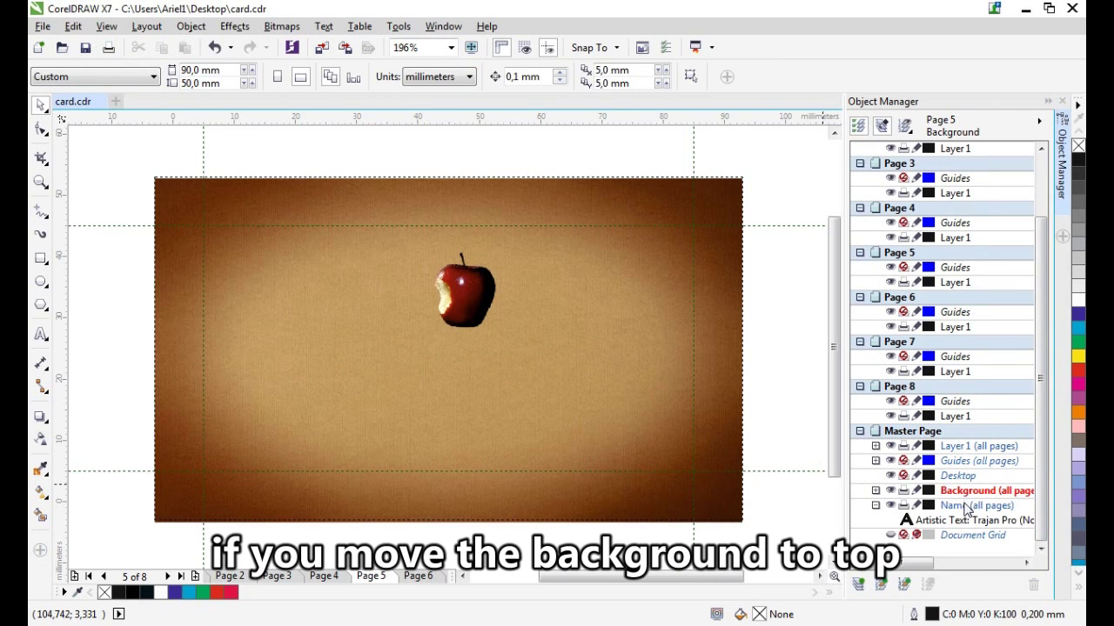
left_click(961, 508)
left_click_drag(964, 492, 967, 481)
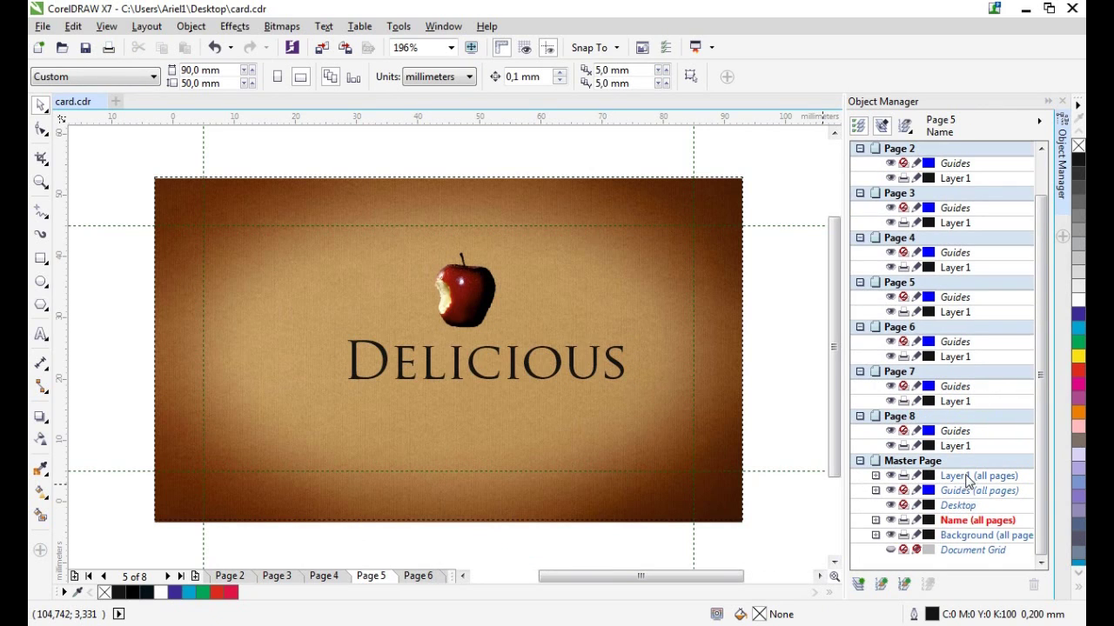
- Move the Delicious text about 2 mm left and 1 mm up, and the apple about 3 mm up and 1 mm right
left_click(509, 365)
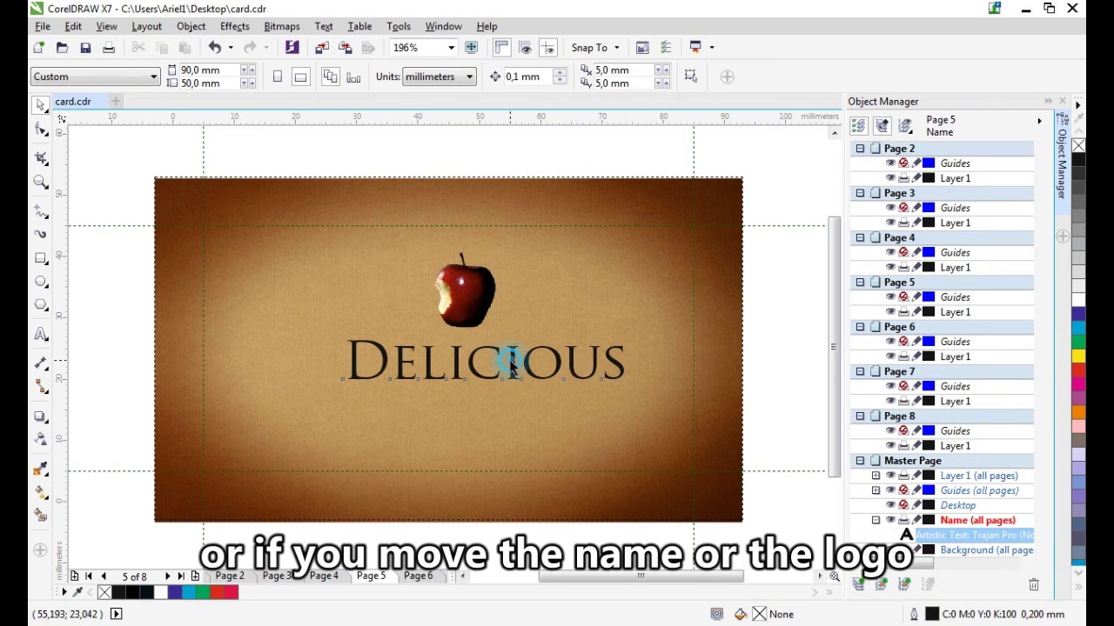
left_click_drag(509, 365, 499, 361)
left_click(463, 282)
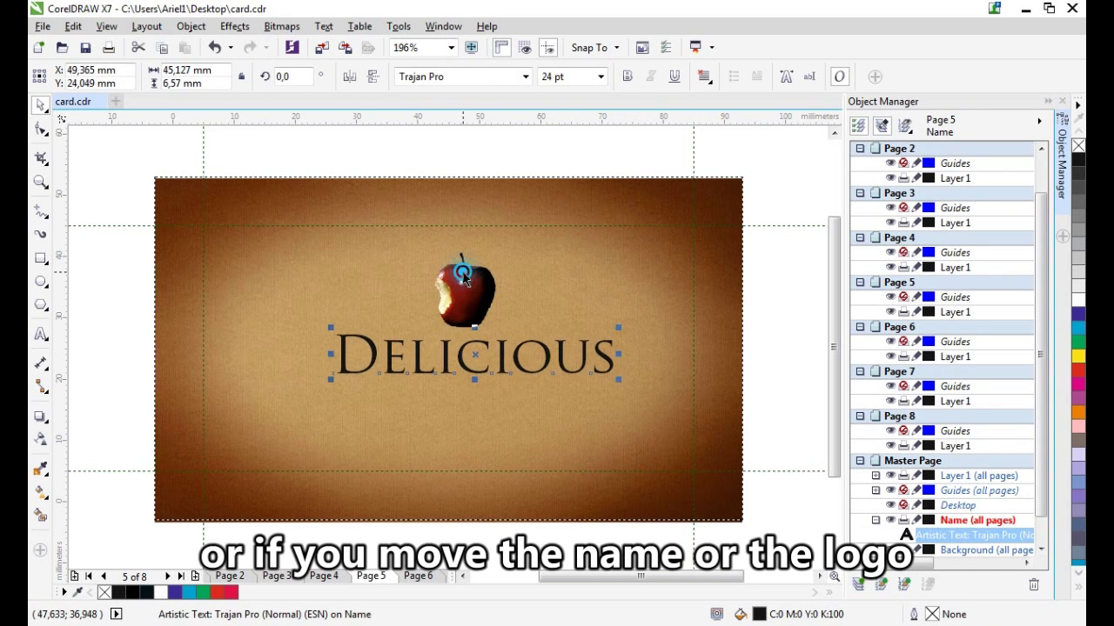
left_click_drag(464, 283, 466, 253)
- Fill the Delicious text with red (C:0 M:100 Y:100 K:0) and clear the selection
left_click(465, 346)
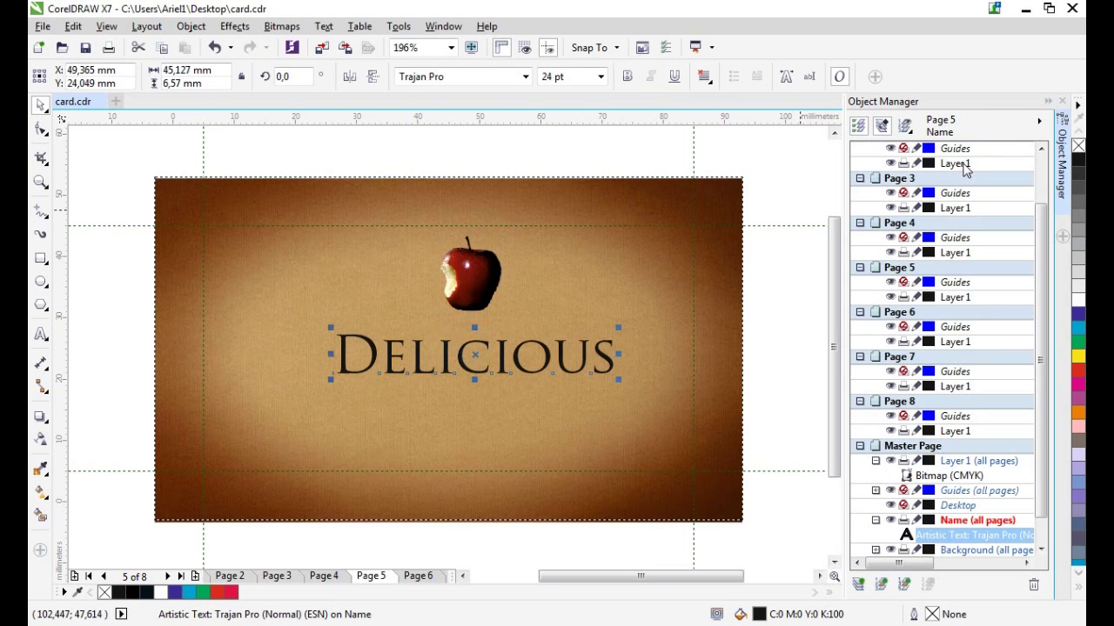
left_click(1078, 370)
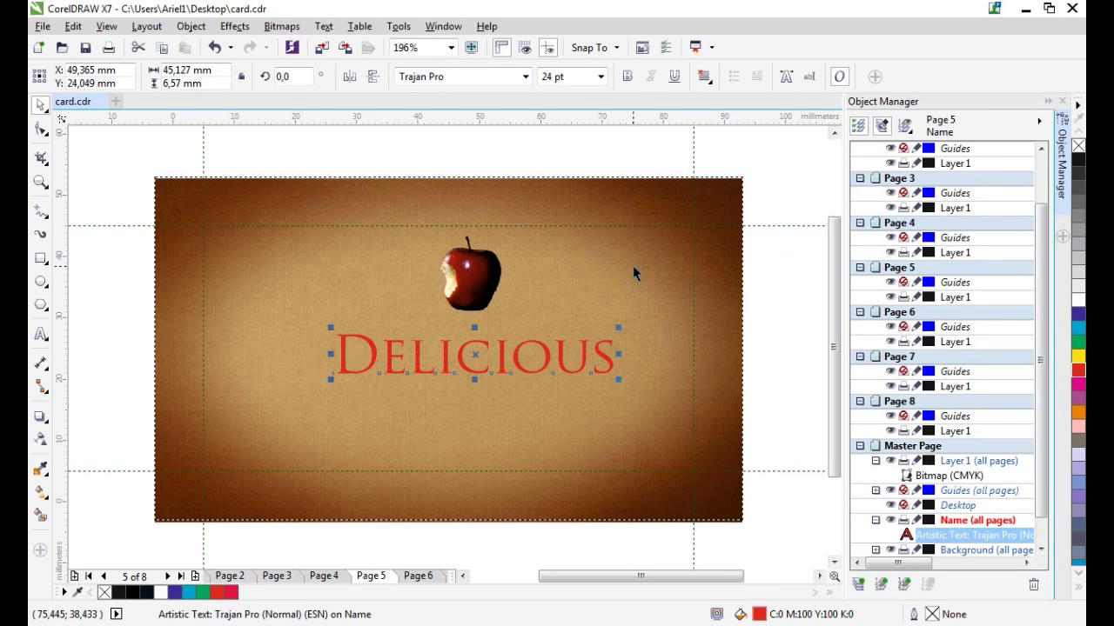
left_click(447, 130)
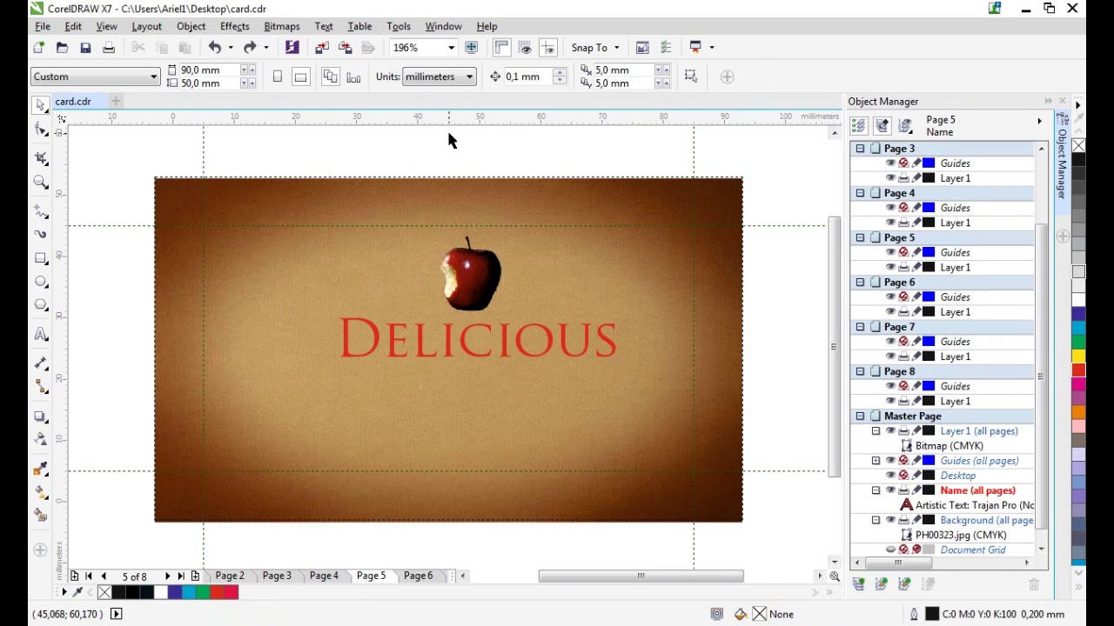
- Select the apple, the Delicious text and the background, and align them horizontally on their vertical centre line
double_click(41, 112)
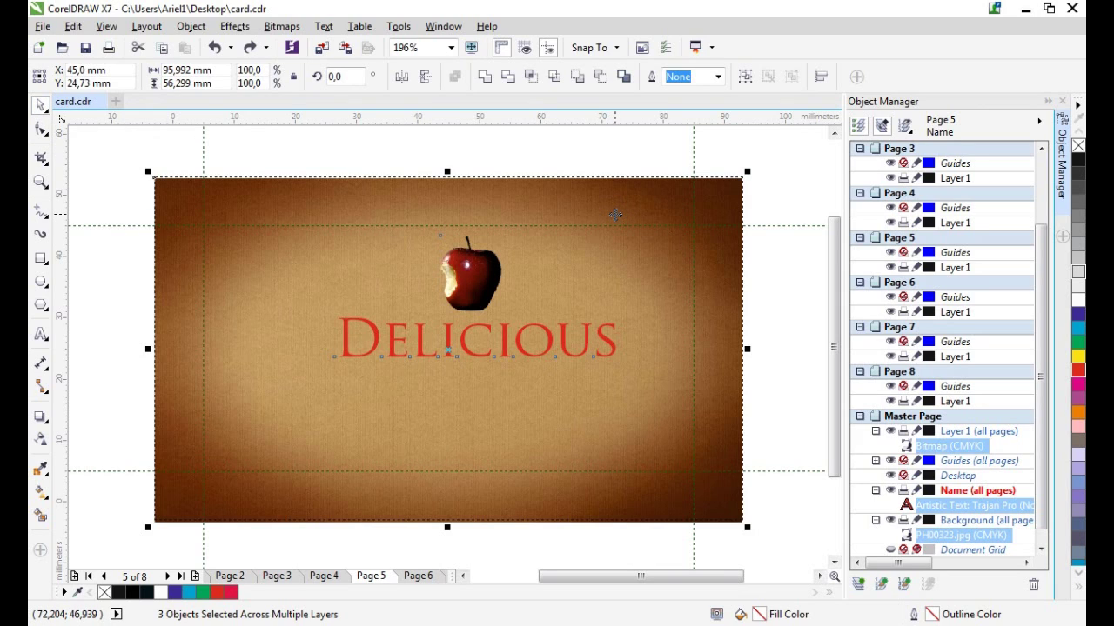
key("c")
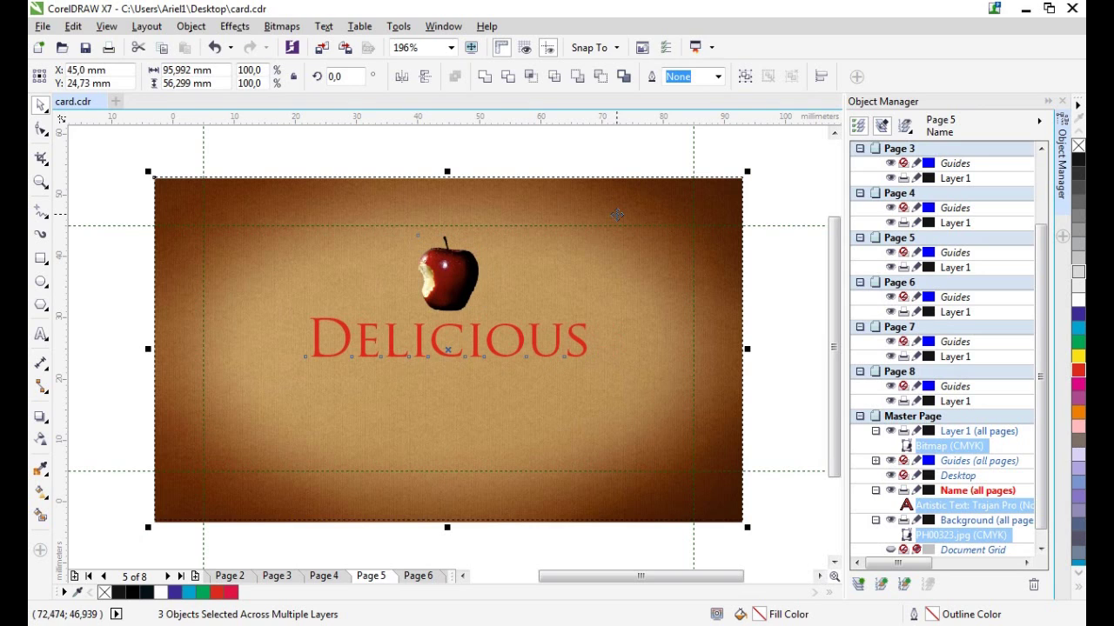
left_click(644, 161)
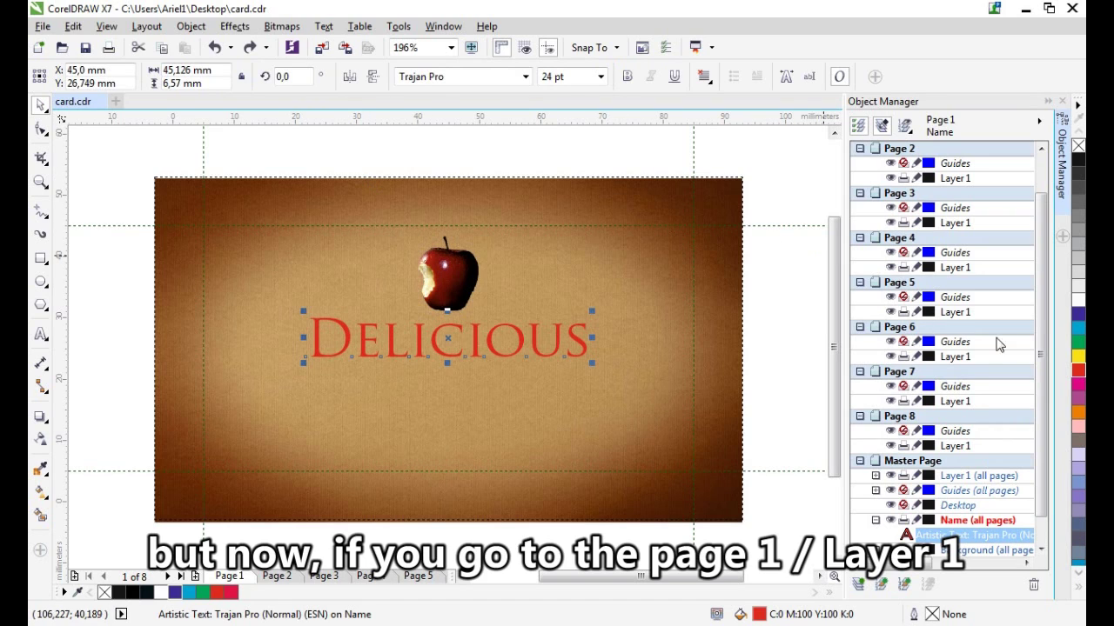
- Add the 24 pt Arial text "Name" on Page 1's Layer 1, starting outside the card and overlapping its left edge
left_click_drag(1038, 349, 1053, 233)
left_click(948, 165)
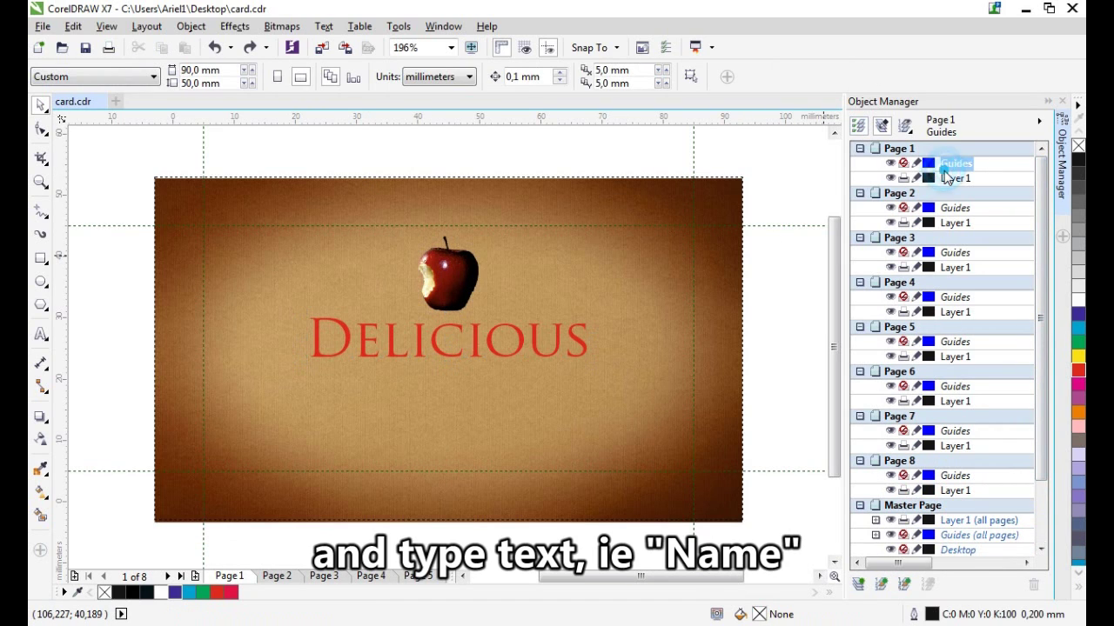
double_click(957, 178)
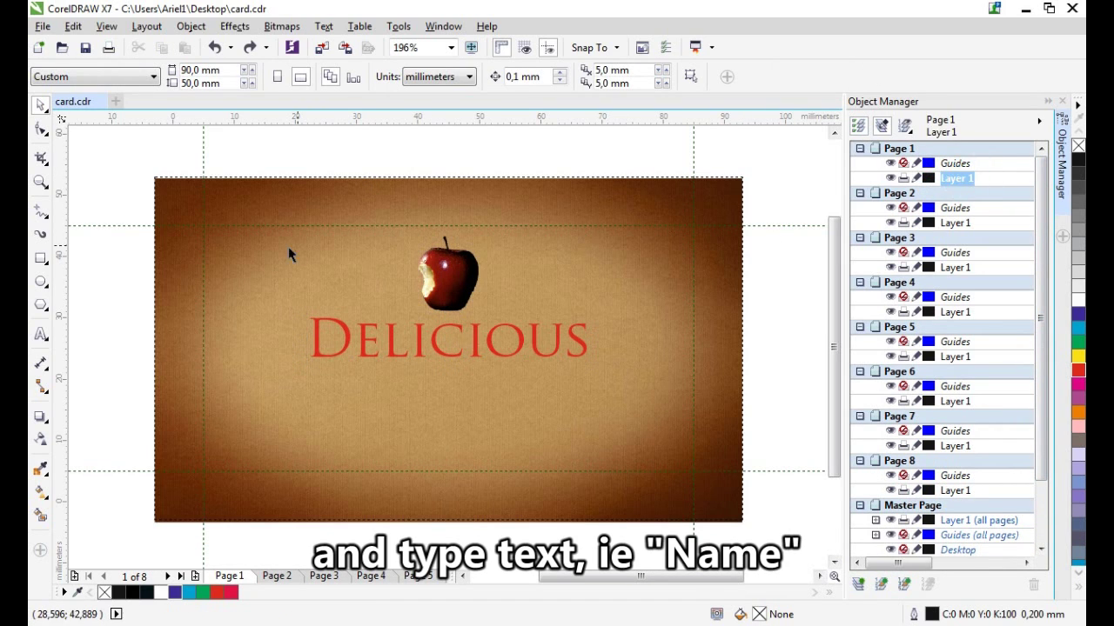
left_click(43, 336)
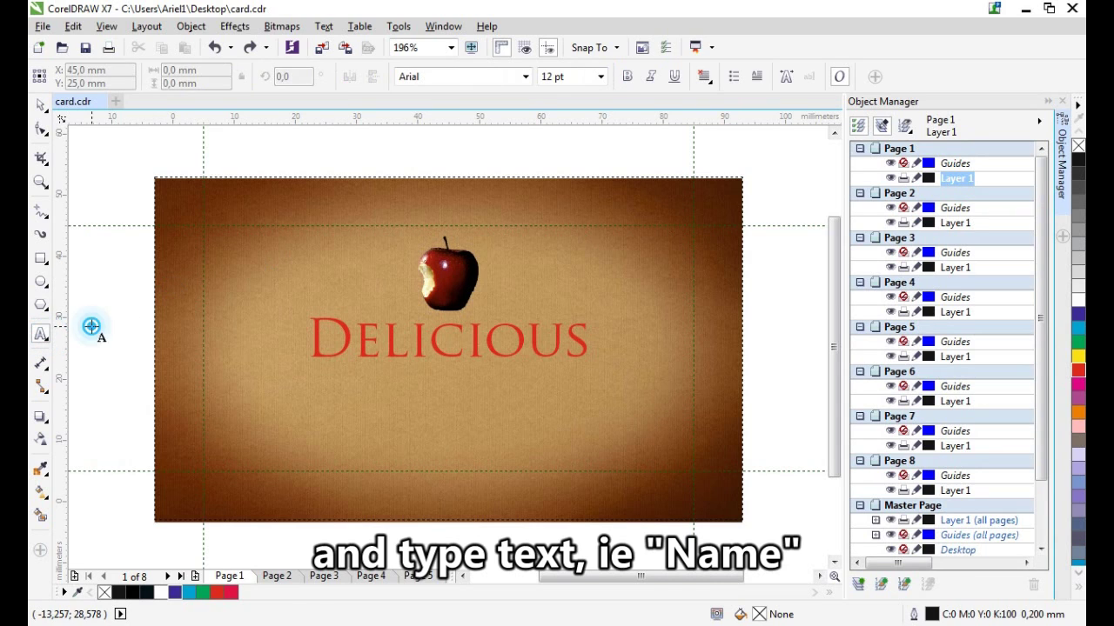
left_click(91, 329)
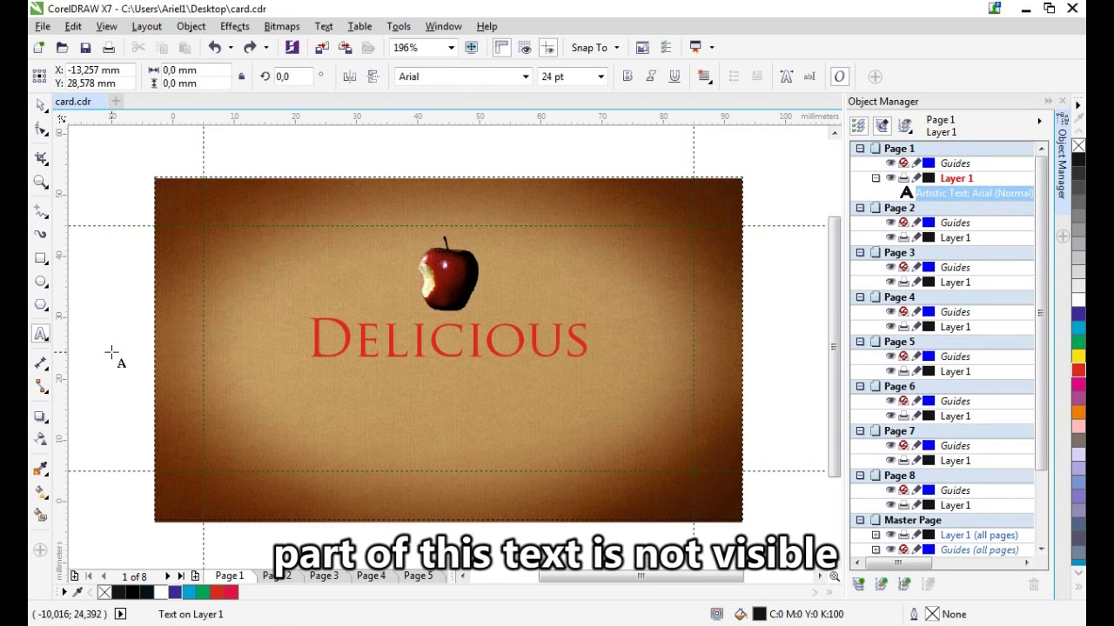
type("Name")
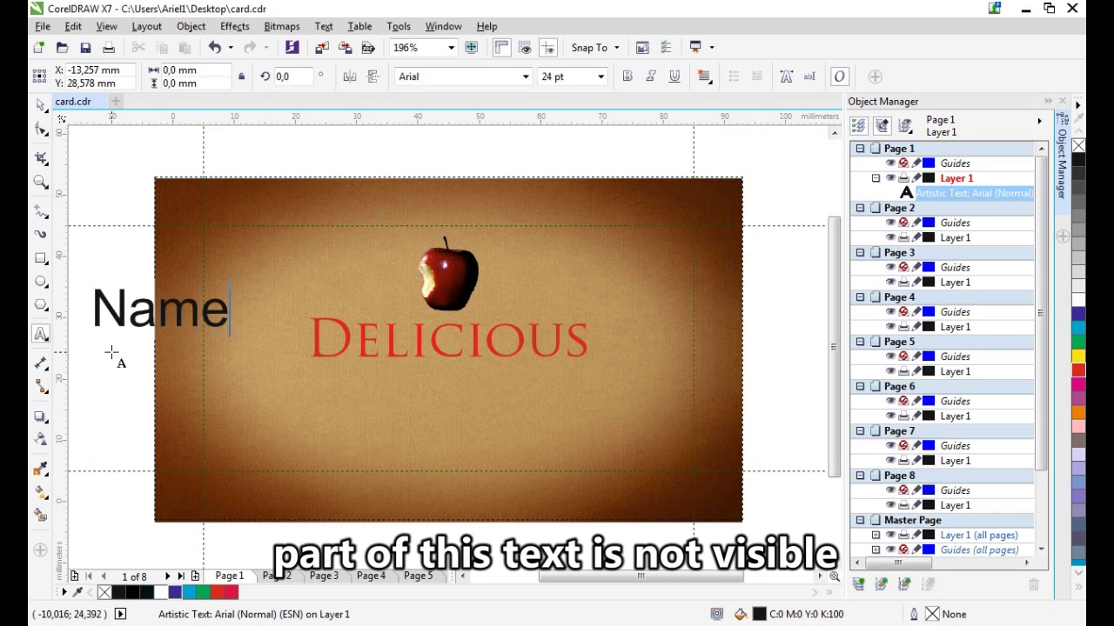
key("ctrl+space")
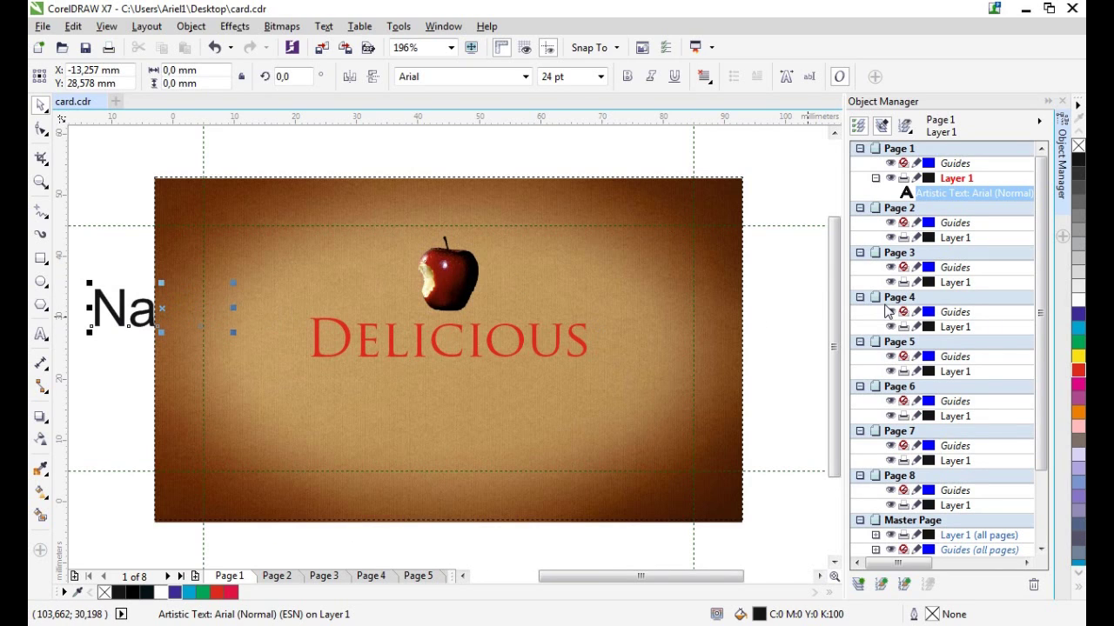
- Move the Background master layer below Document Grid at the bottom of the Master Page layers, and select master Layer 1
left_click_drag(1044, 322, 1044, 394)
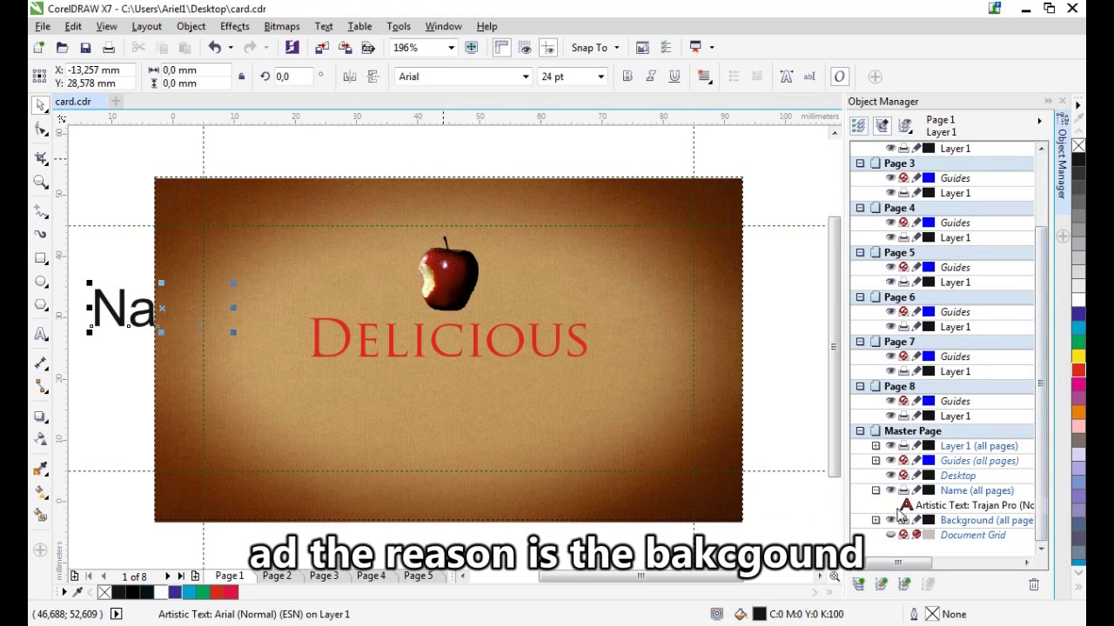
left_click(982, 520)
left_click_drag(980, 528, 979, 545)
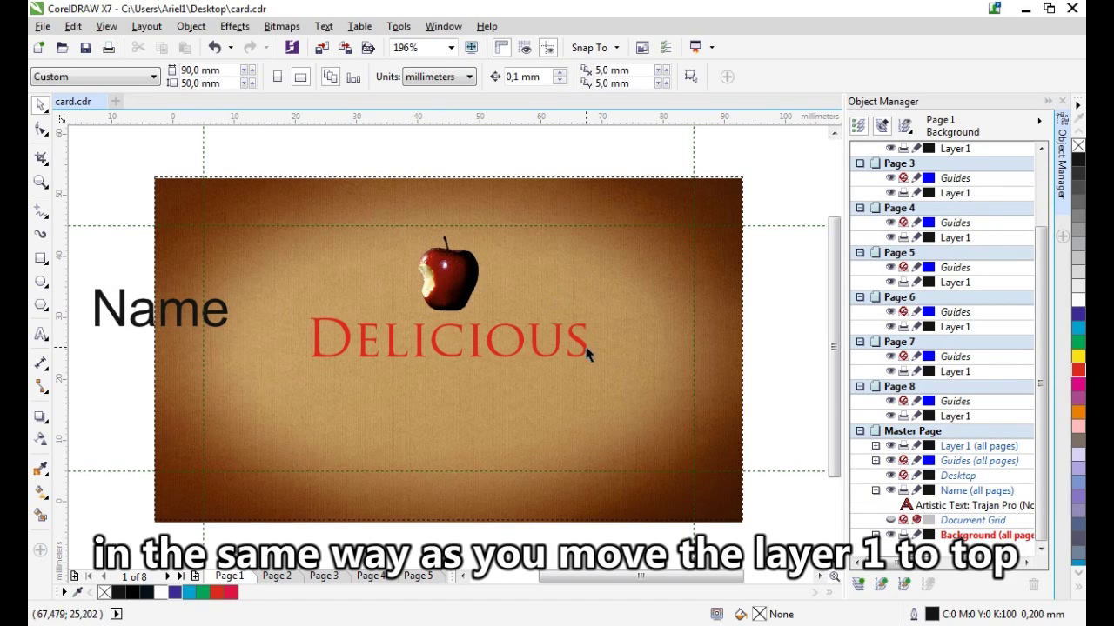
left_click(978, 447)
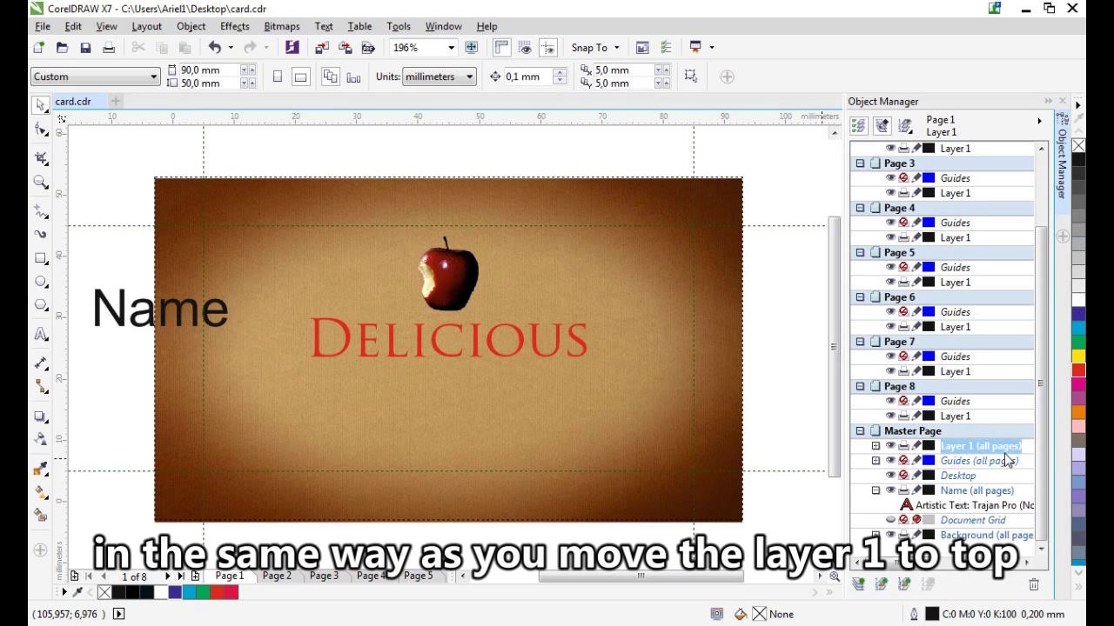
- Set the "Name" text on Page 1's Layer 1 to 11 pt and move it to the card's lower left area inside the guides
left_click(975, 537)
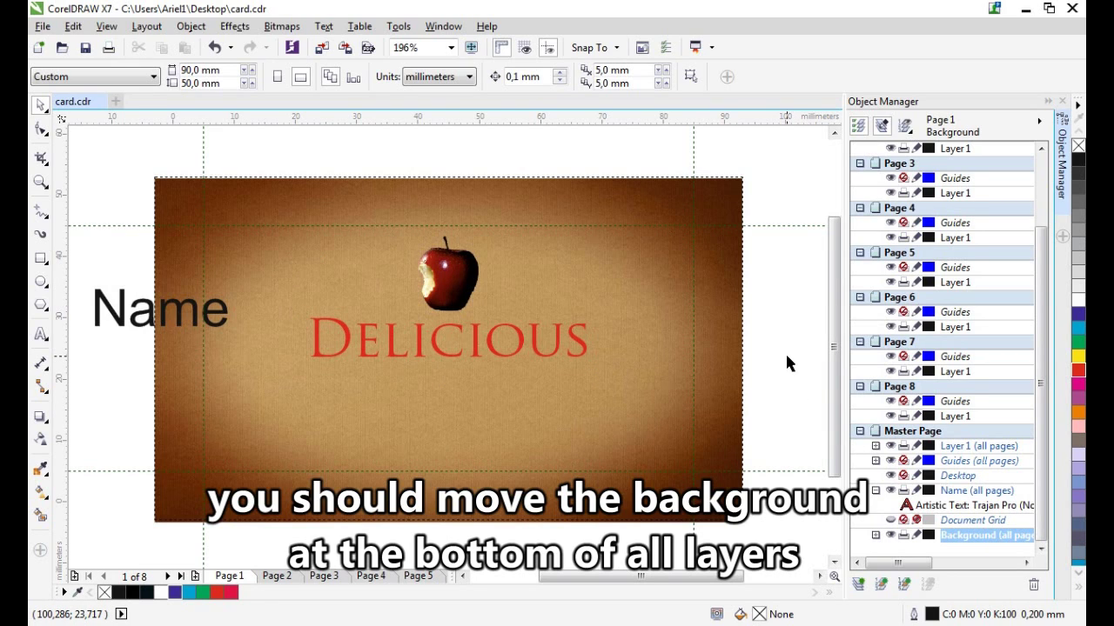
left_click_drag(1044, 252, 1044, 148)
left_click(970, 193)
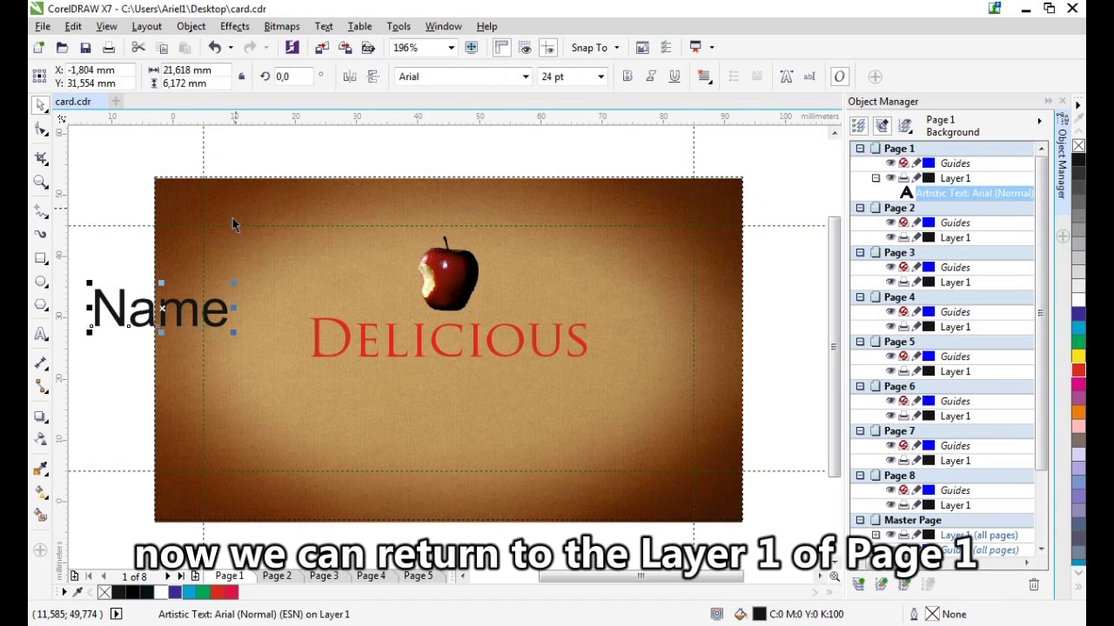
left_click(116, 312)
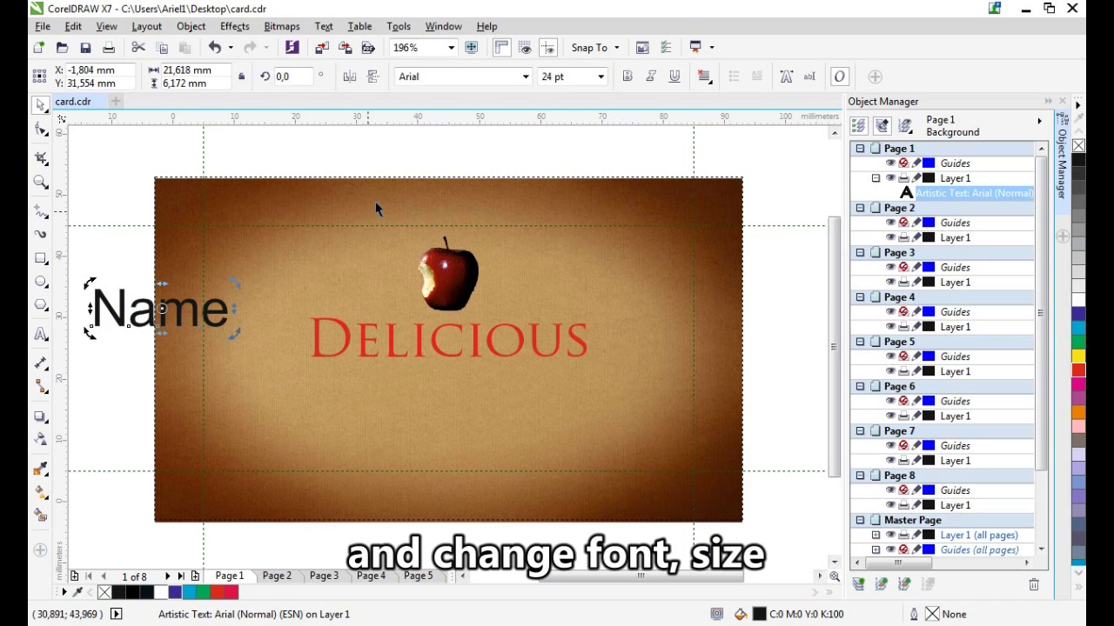
left_click(565, 76)
type("11pt")
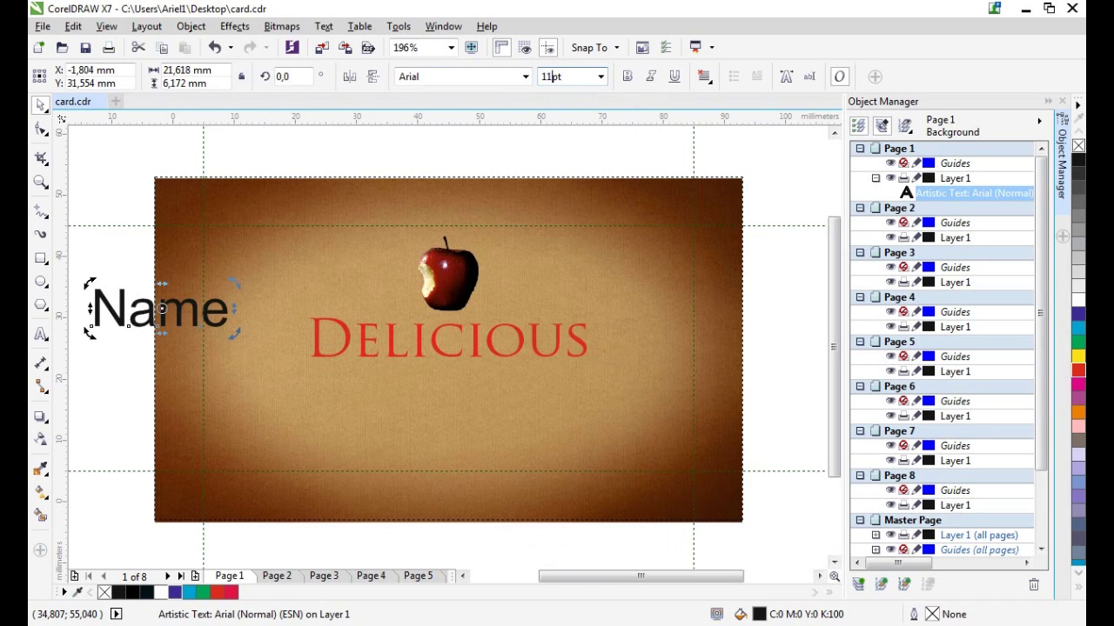
key("Return")
left_click(103, 320)
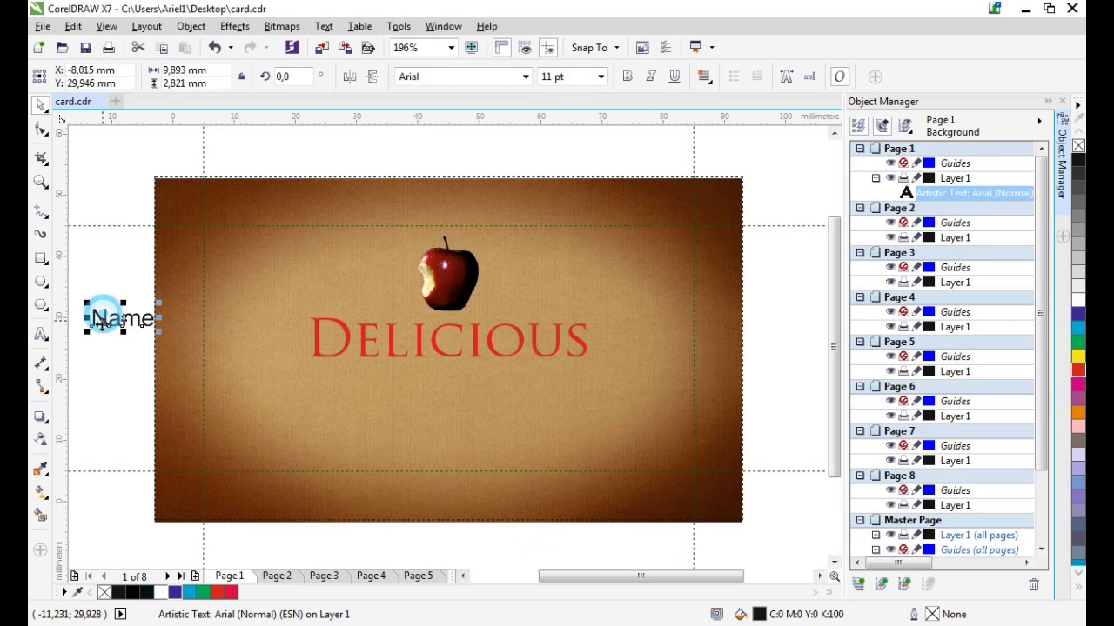
left_click_drag(103, 320, 252, 426)
- Duplicate the "Name" text horizontally to the card's lower right area and replace the copy's text with "Adress" and "Phone" on two lines
left_click(253, 424)
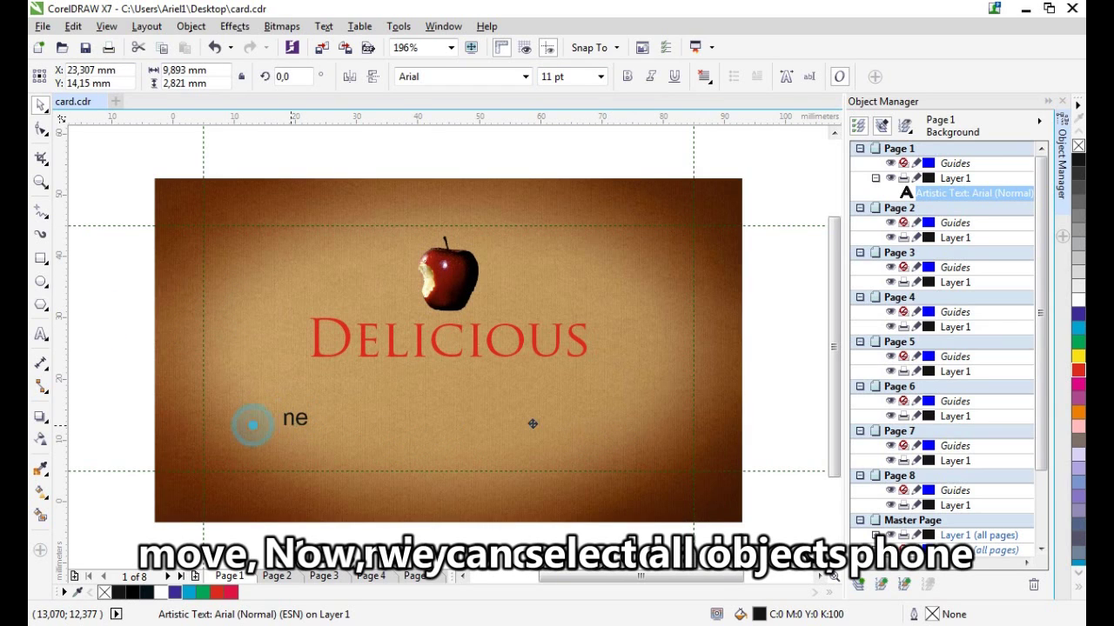
left_click_drag(532, 423, 532, 423)
double_click(554, 420)
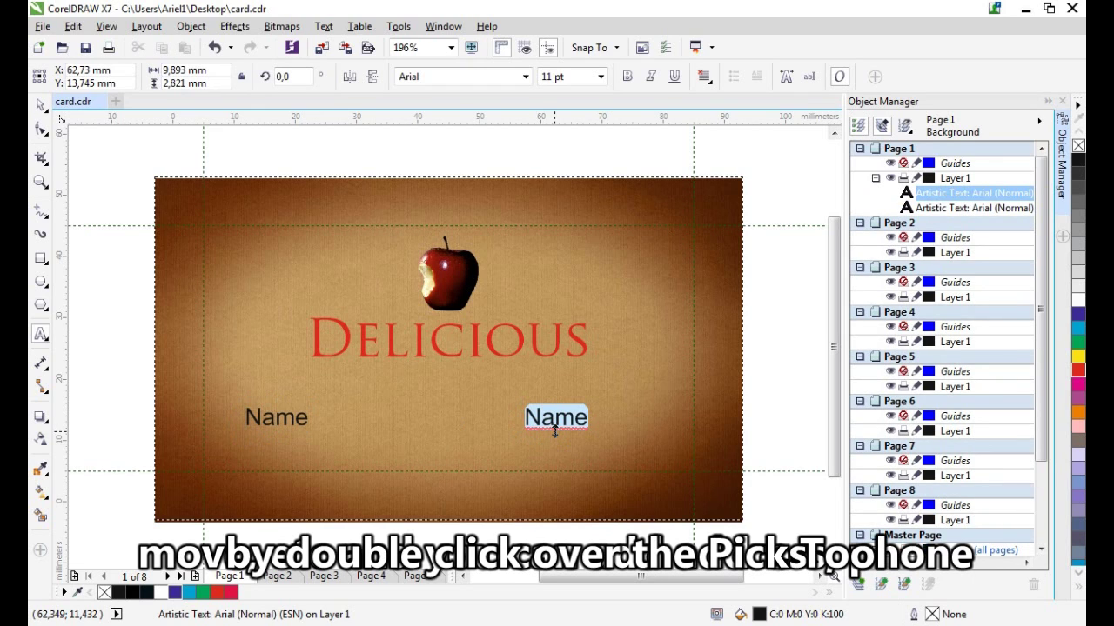
type("A")
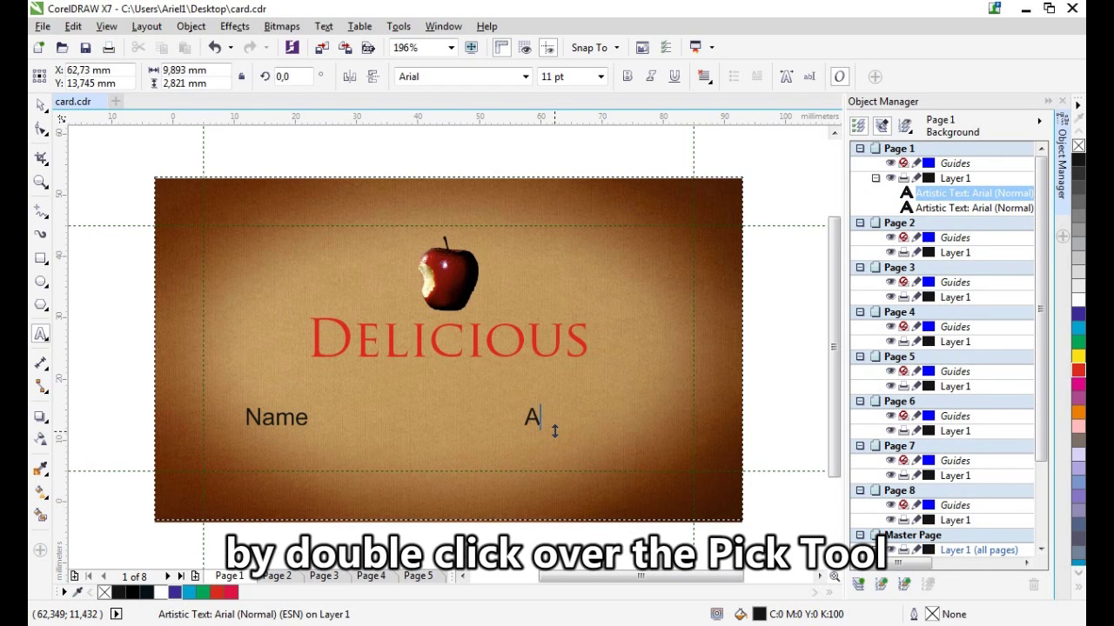
type("dr")
type("ess ")
type("Phone")
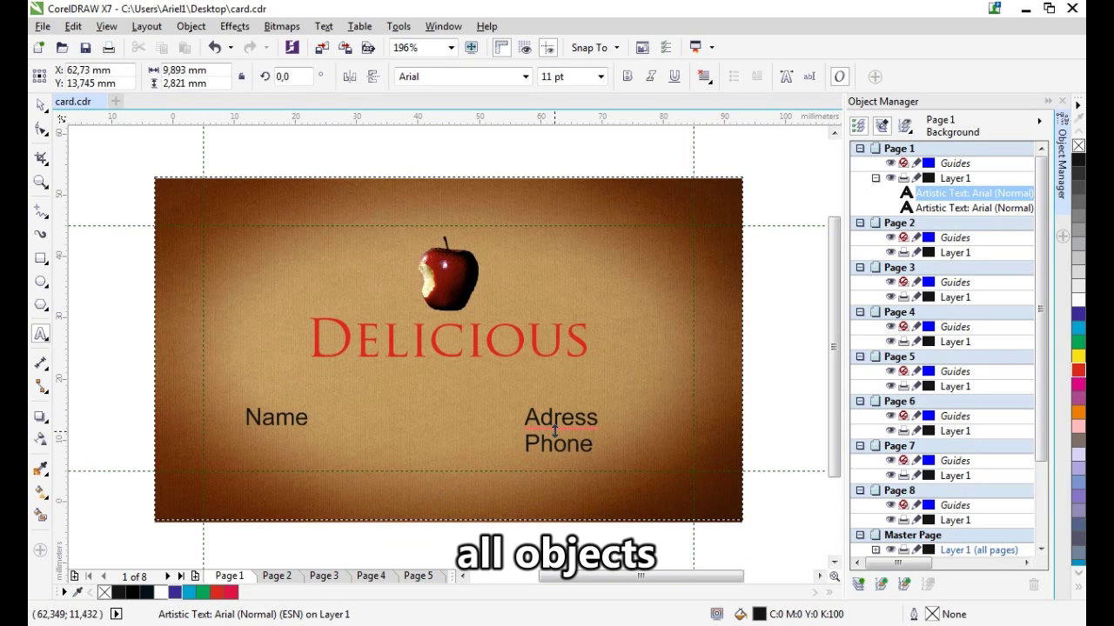
key("ctrl+space")
key("Escape")
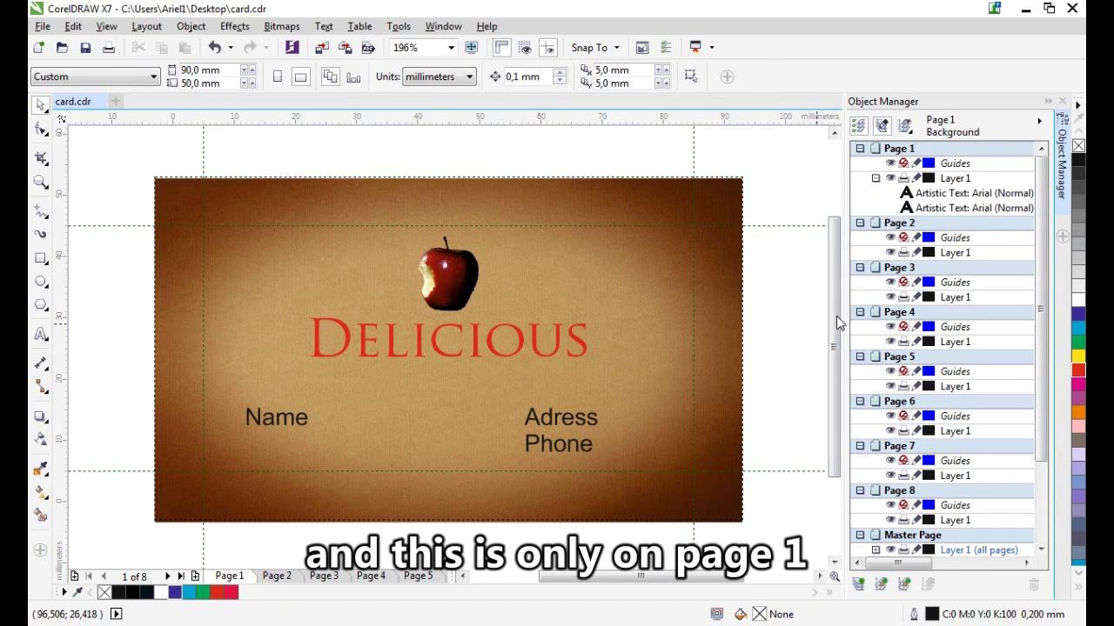
- Copy the "Name" and "Adress Phone" texts from Page 1 and paste them onto Page 2's Layer 1
left_click(956, 254)
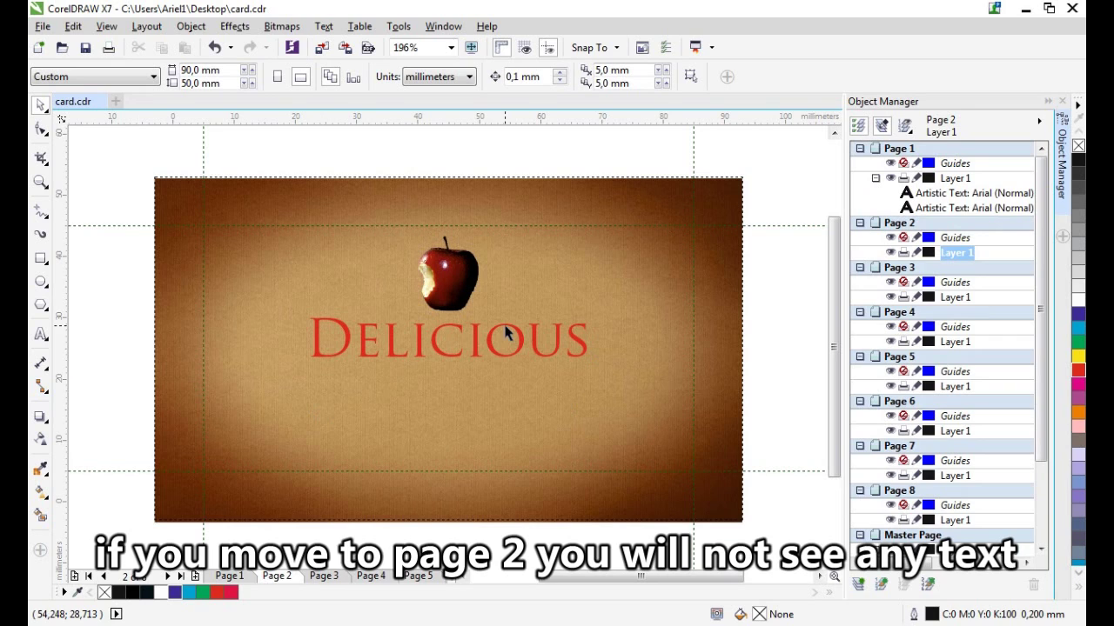
key("Page_Up")
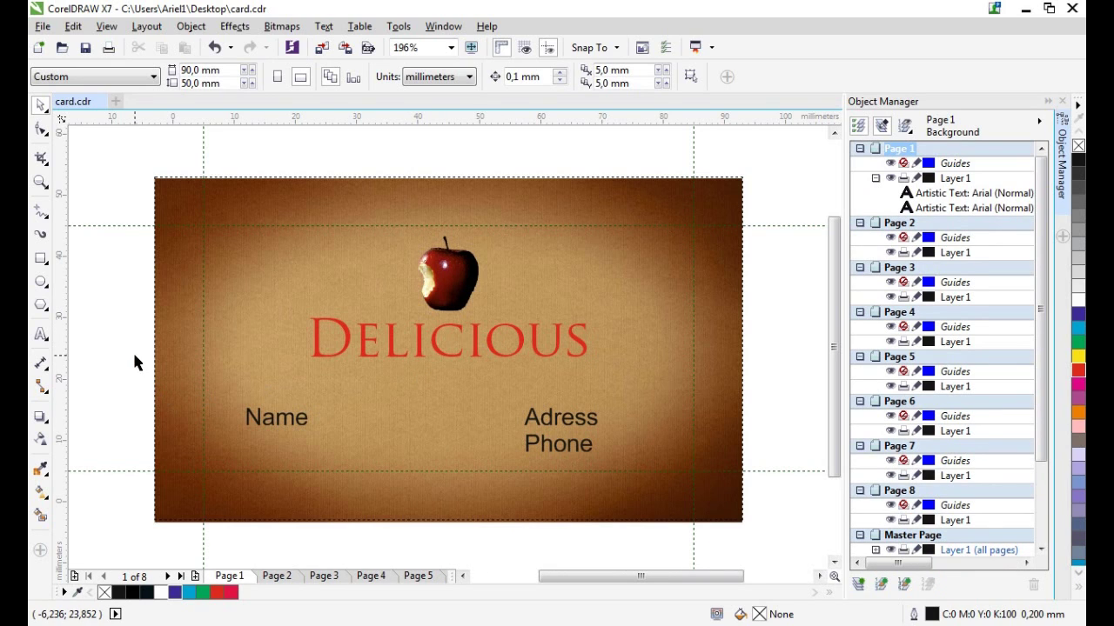
left_click_drag(138, 380, 650, 470)
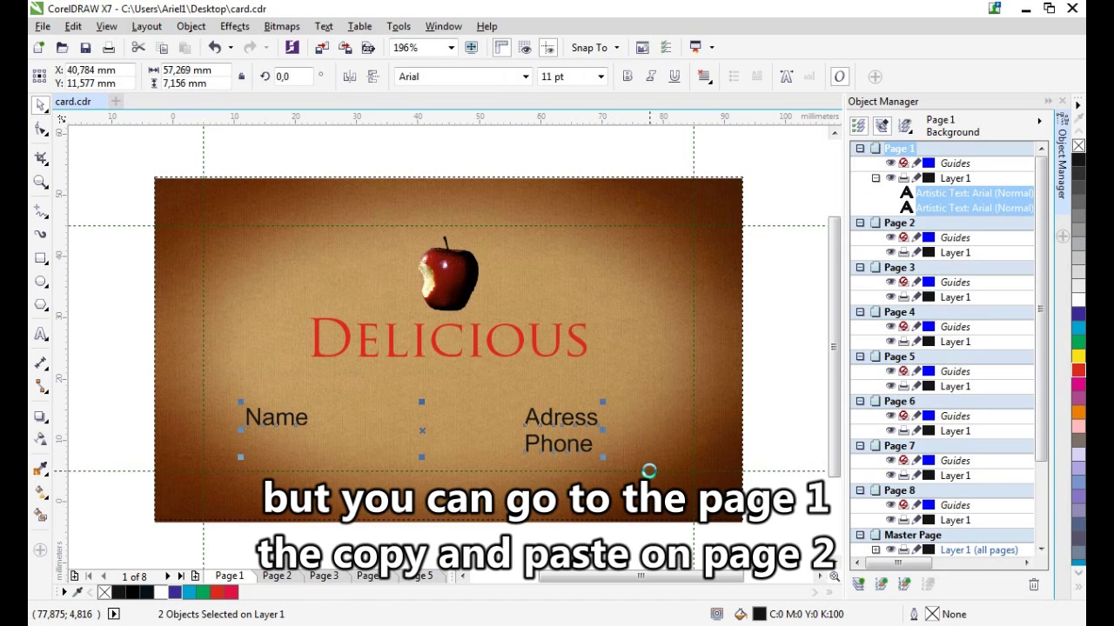
key("ctrl+c")
key("Page_Down")
key("ctrl+v")
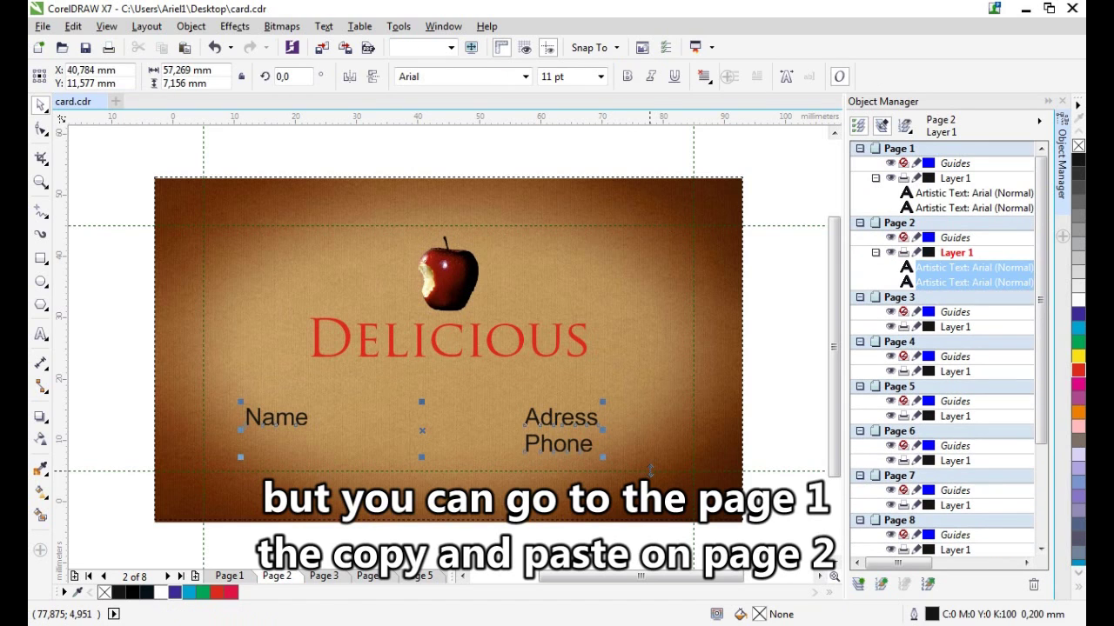
left_click(123, 349)
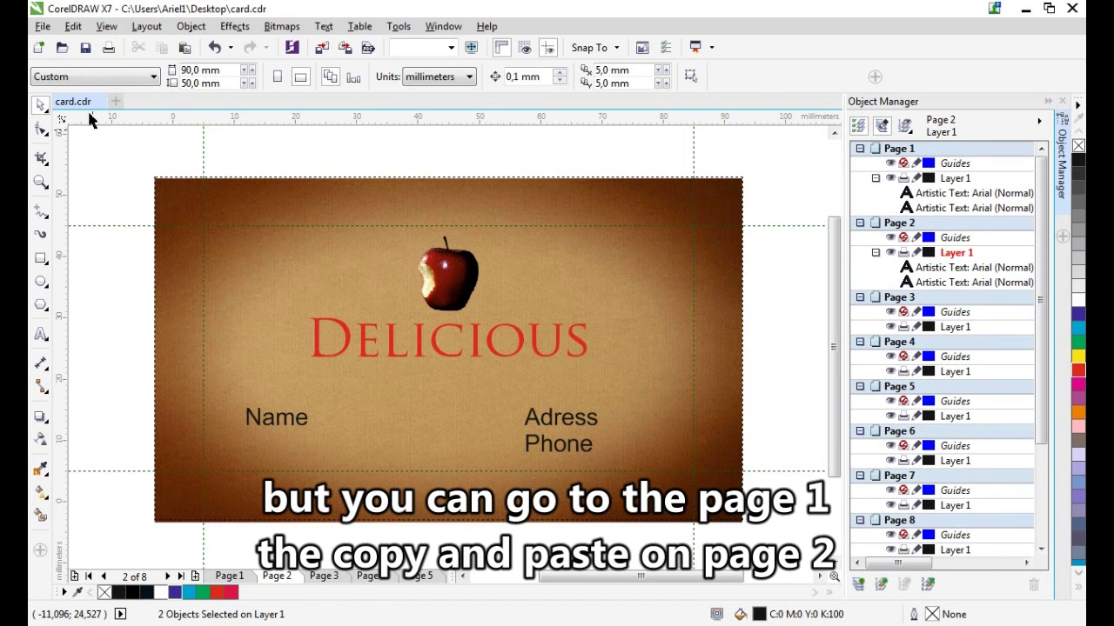
left_click(75, 26)
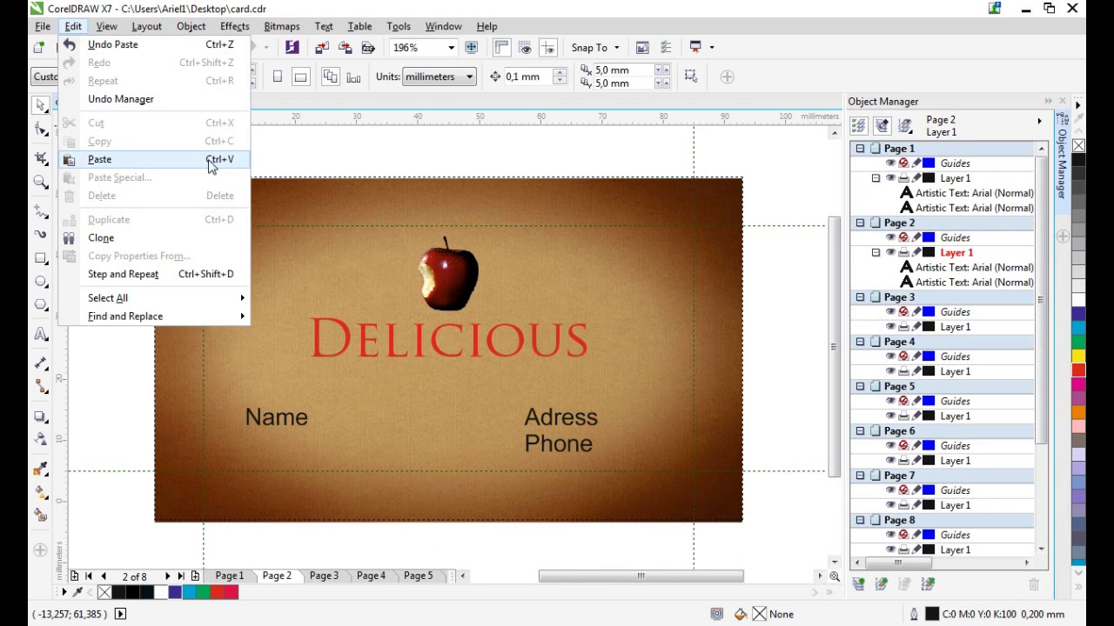
left_click(385, 144)
- Change the name text on Page 2 to "Name 2"
left_click(285, 424)
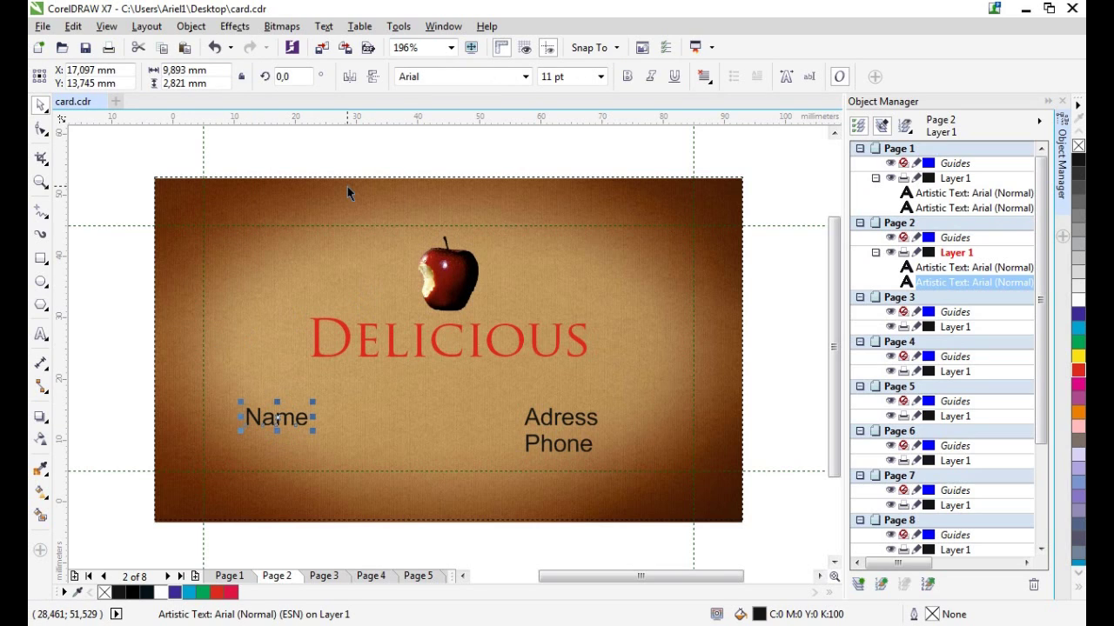
key("F8")
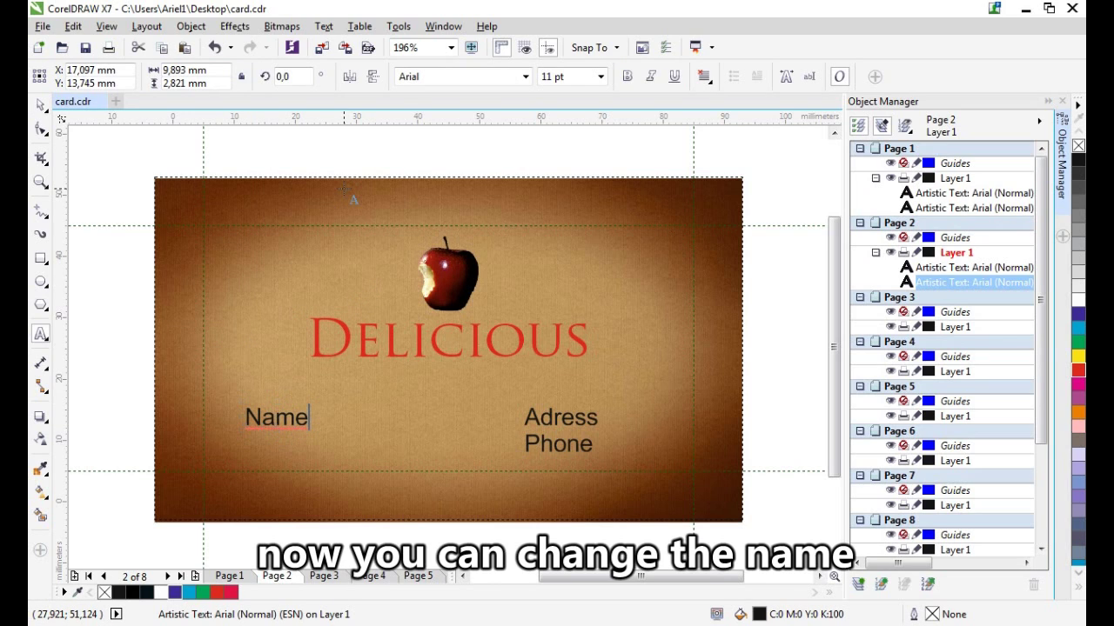
type("2")
key("ctrl+space")
- Change the second line of the address text on Page 2 to "Phone 2" and clear the selection
left_click(540, 449)
key("Tab")
key("F8")
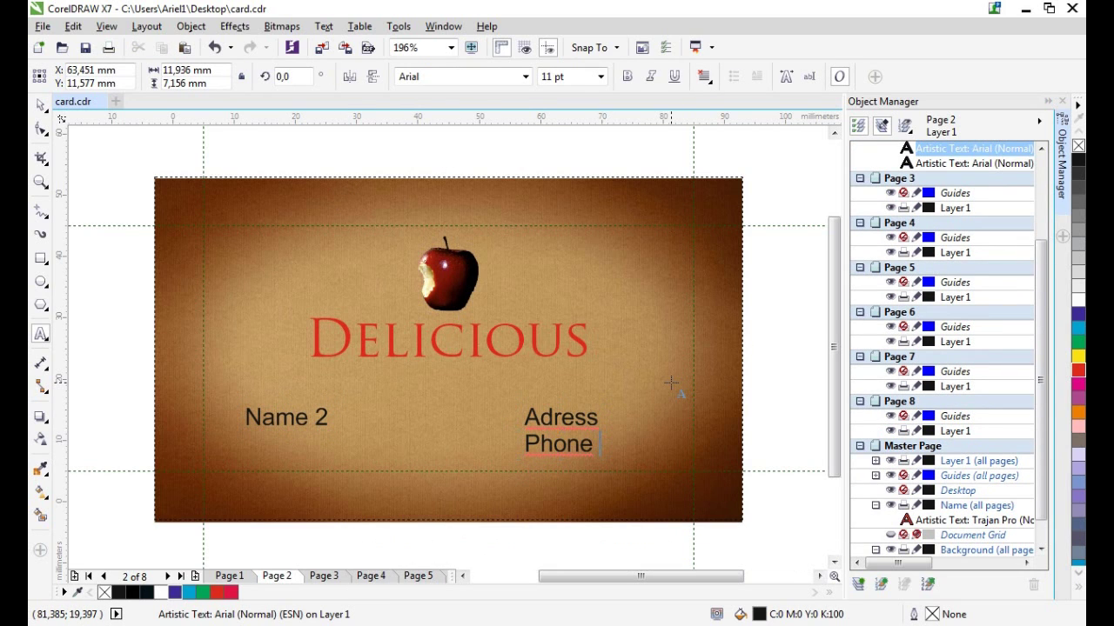
type("2")
key("ctrl+space")
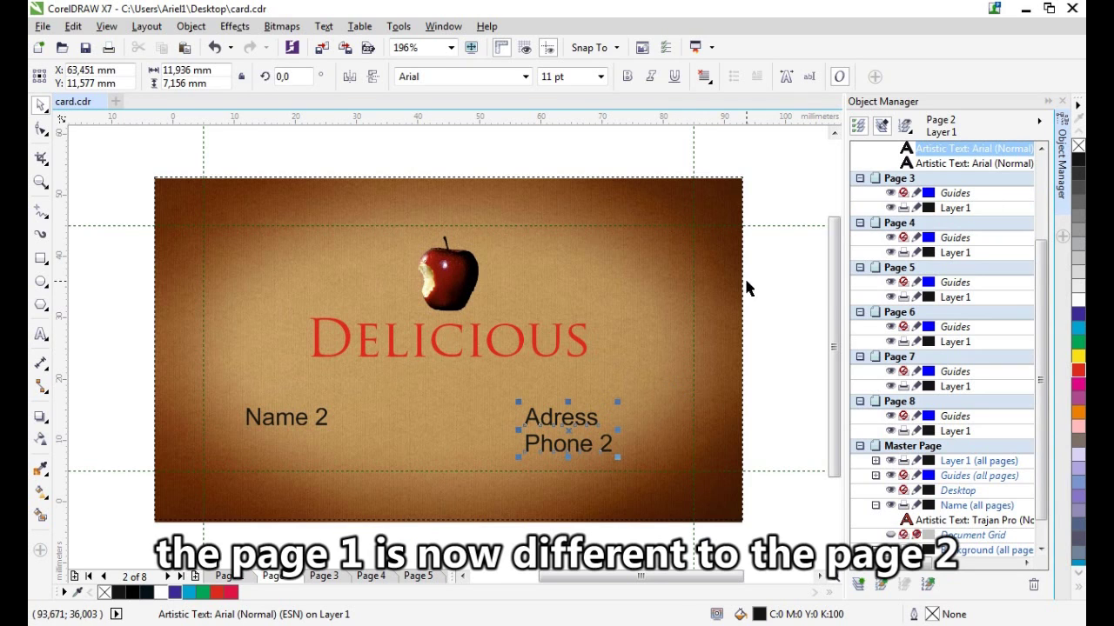
left_click(789, 281)
- Compare the texts on Page 1 and Page 2, and save the card document
left_click(224, 576)
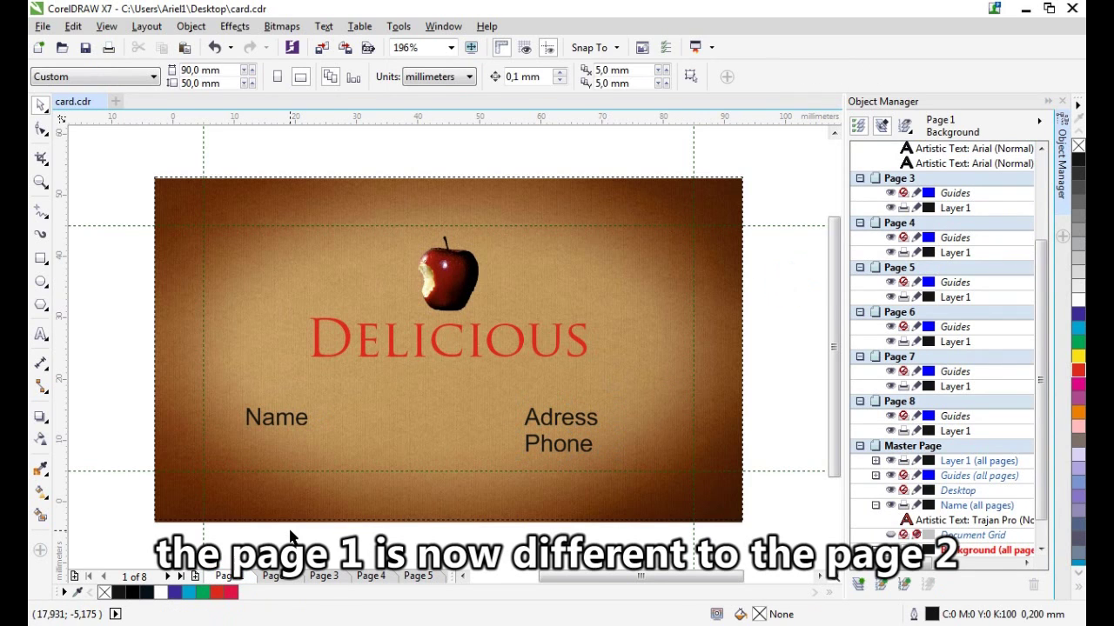
key("Page_Down")
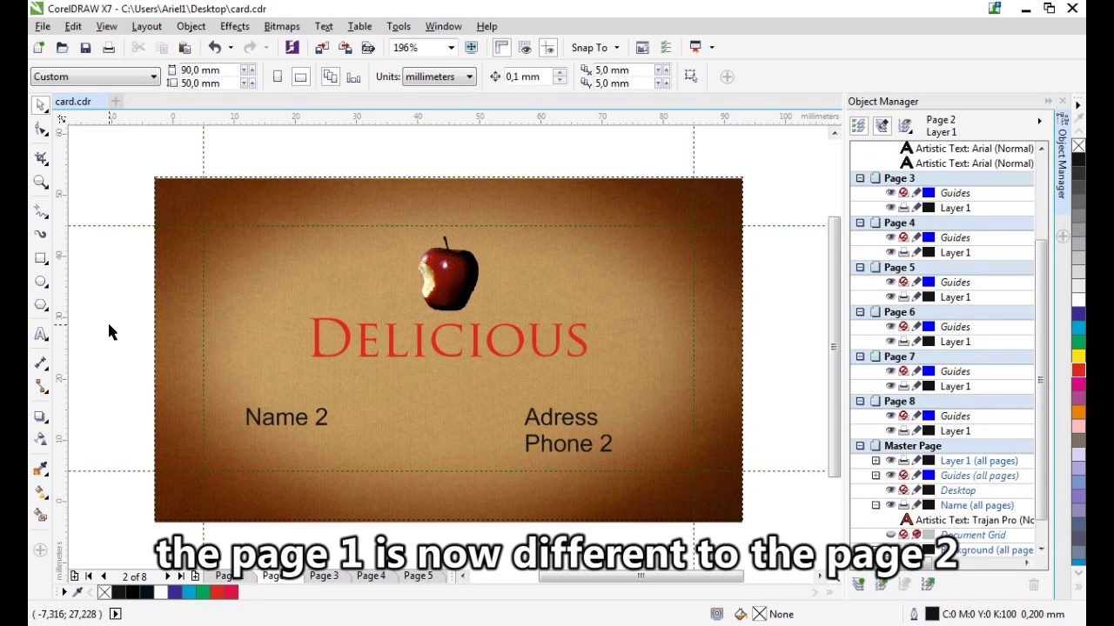
left_click(566, 431)
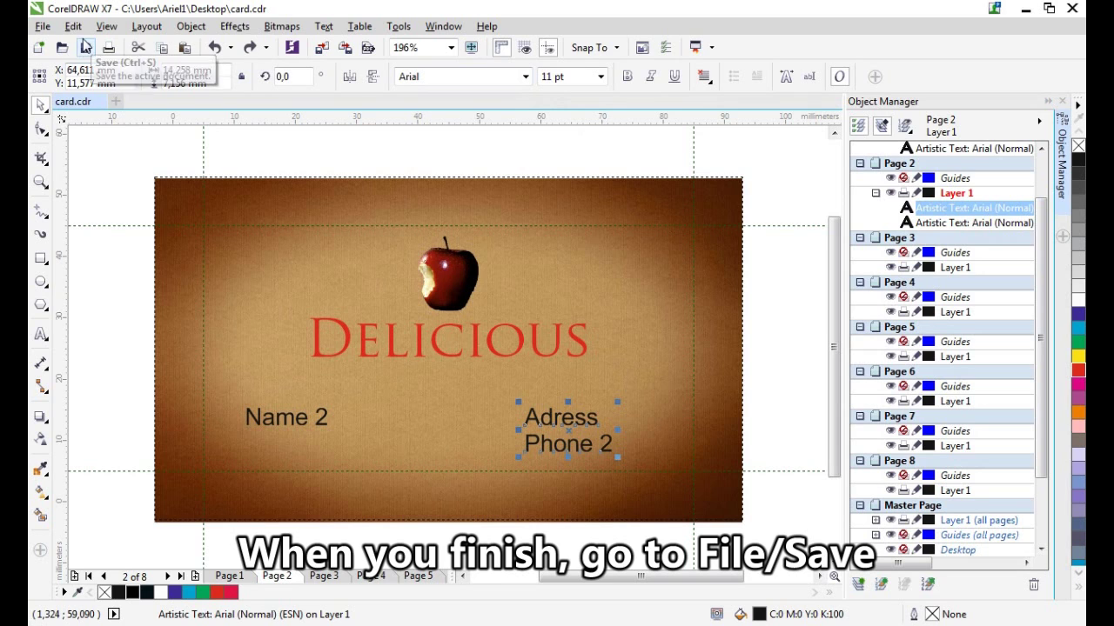
left_click(41, 26)
left_click(80, 165)
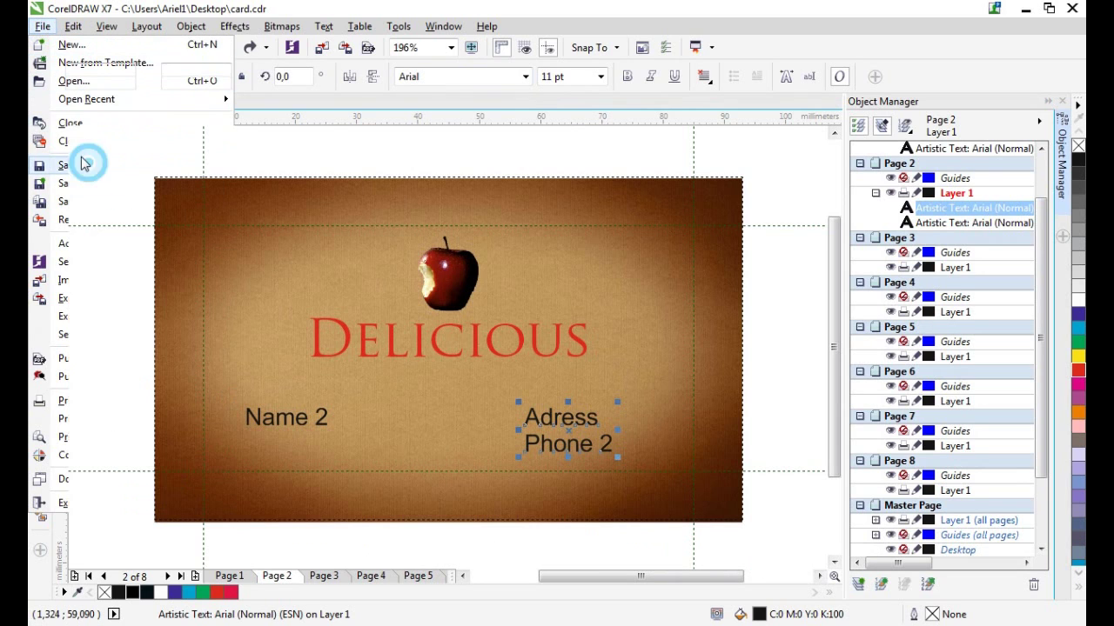
- Start publishing the document to PDF under the name card and choose the PDF/X-3 preset
left_click(44, 26)
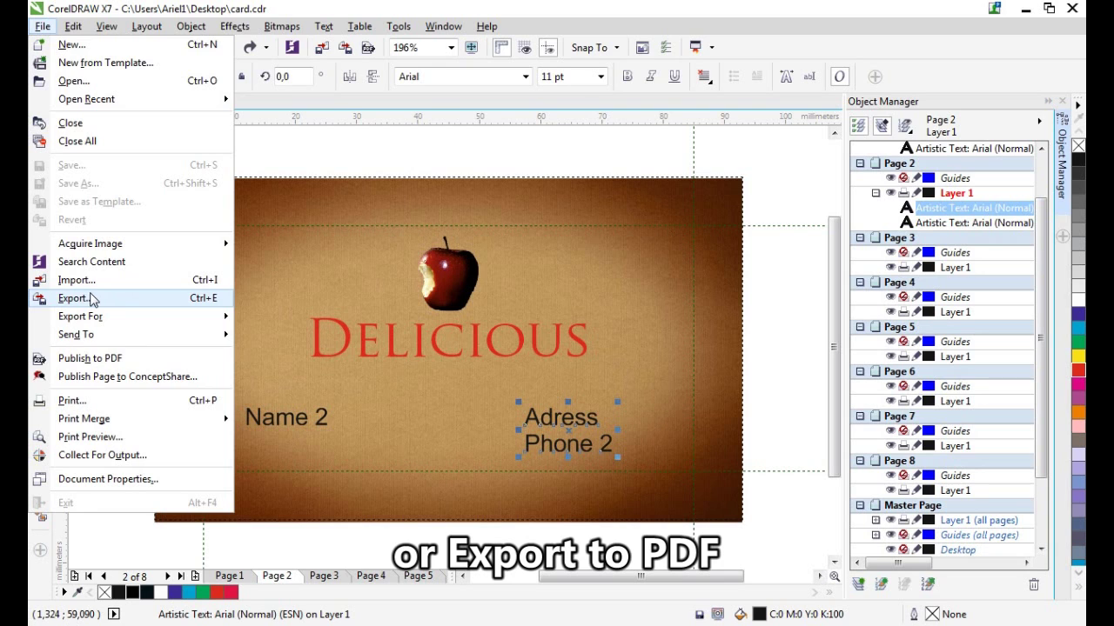
left_click(104, 358)
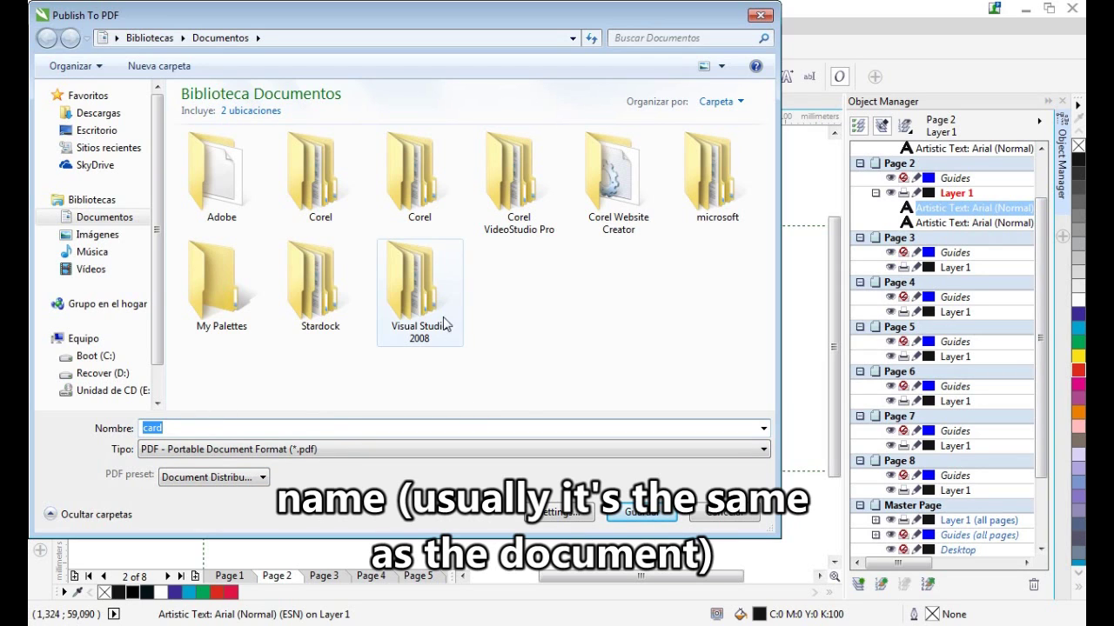
left_click(261, 477)
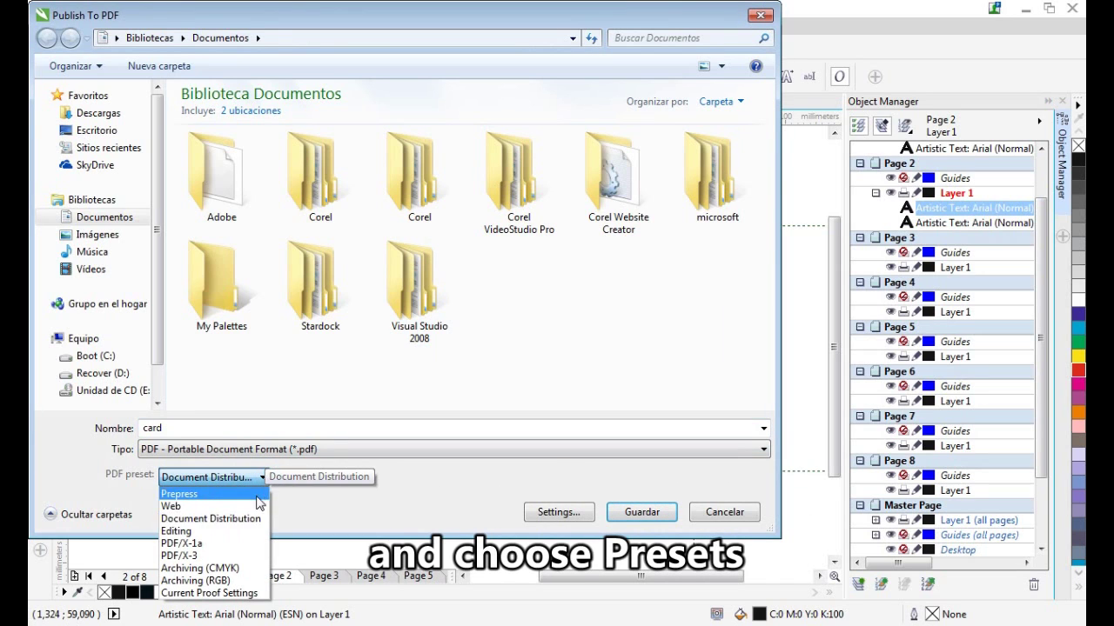
left_click(223, 555)
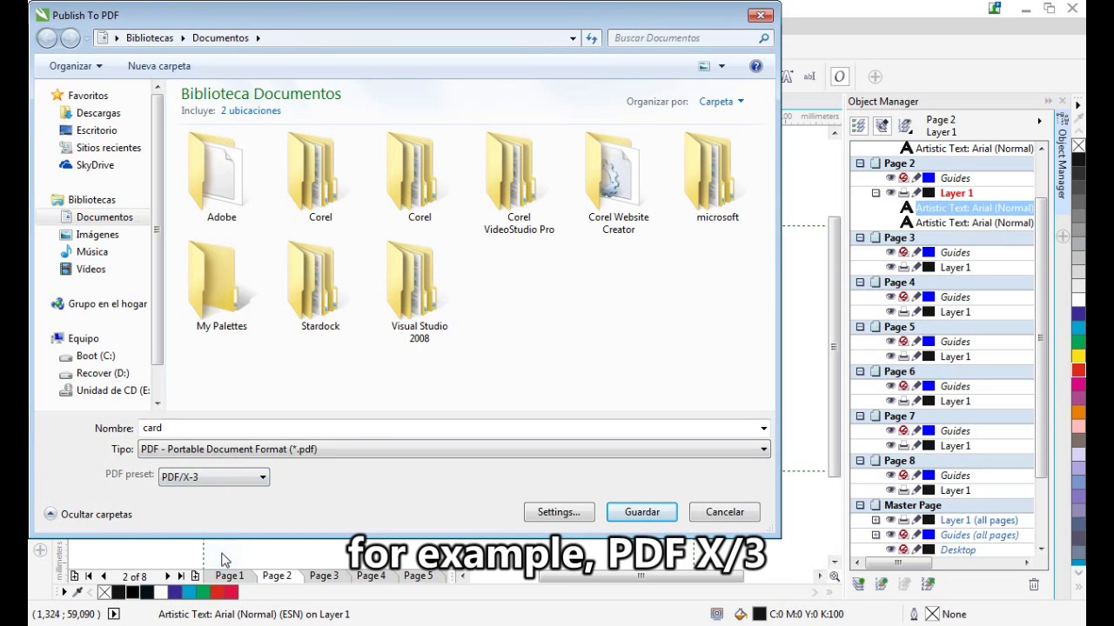
- Set the compatibility to Acrobat 8.0 in the PDF settings
left_click(557, 513)
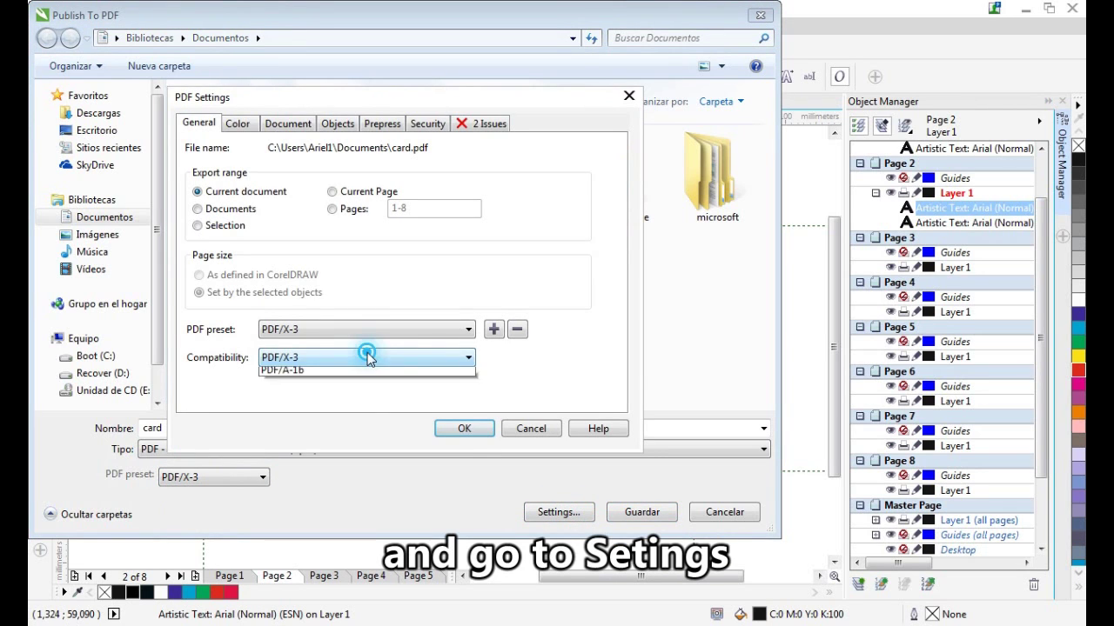
left_click(368, 360)
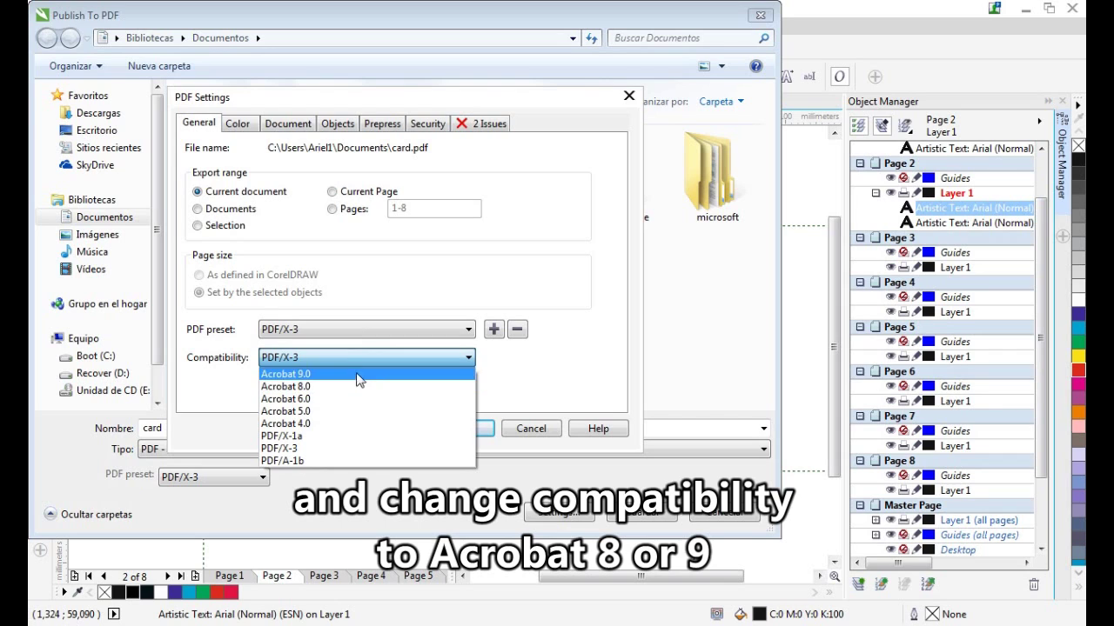
left_click(361, 386)
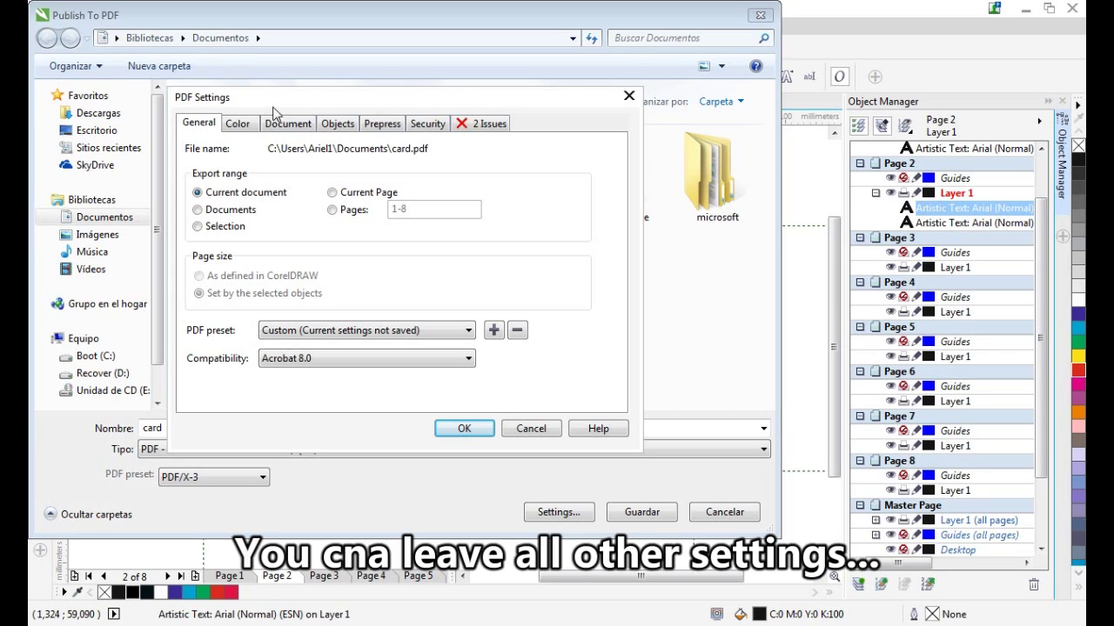
- Enable the bleed limit and crop marks in the PDF's prepress settings, and return to the general settings
left_click(383, 124)
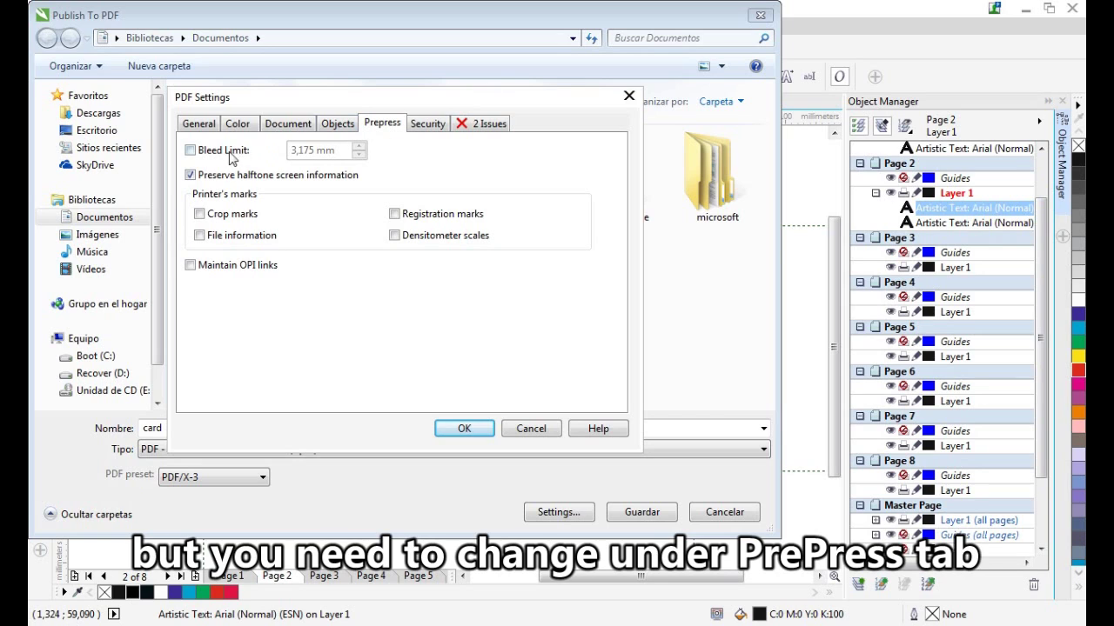
left_click(191, 150)
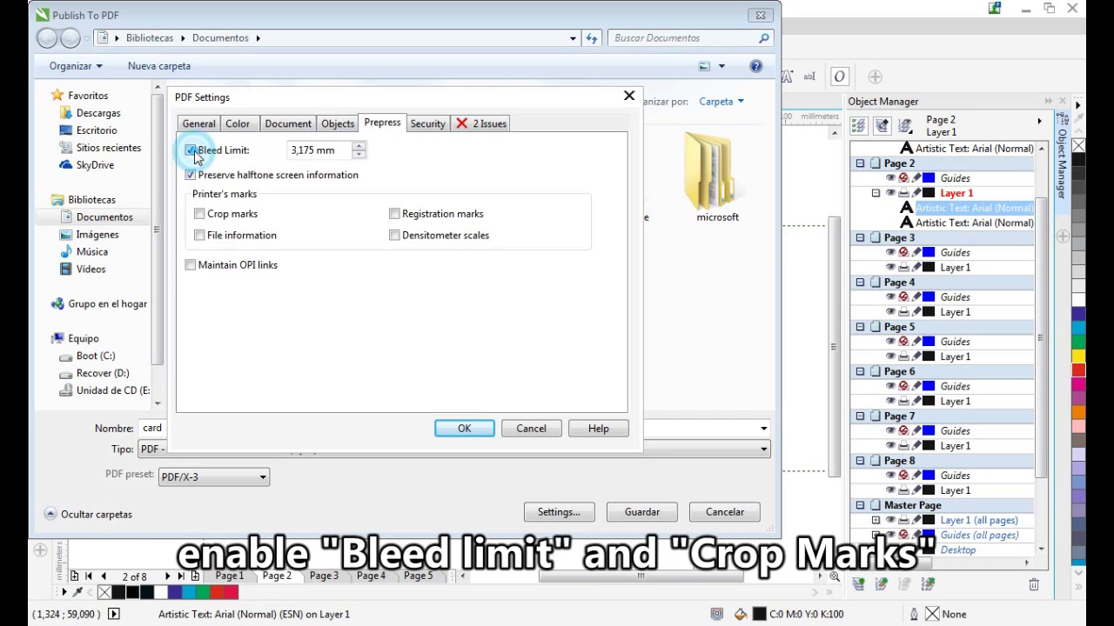
left_click(228, 218)
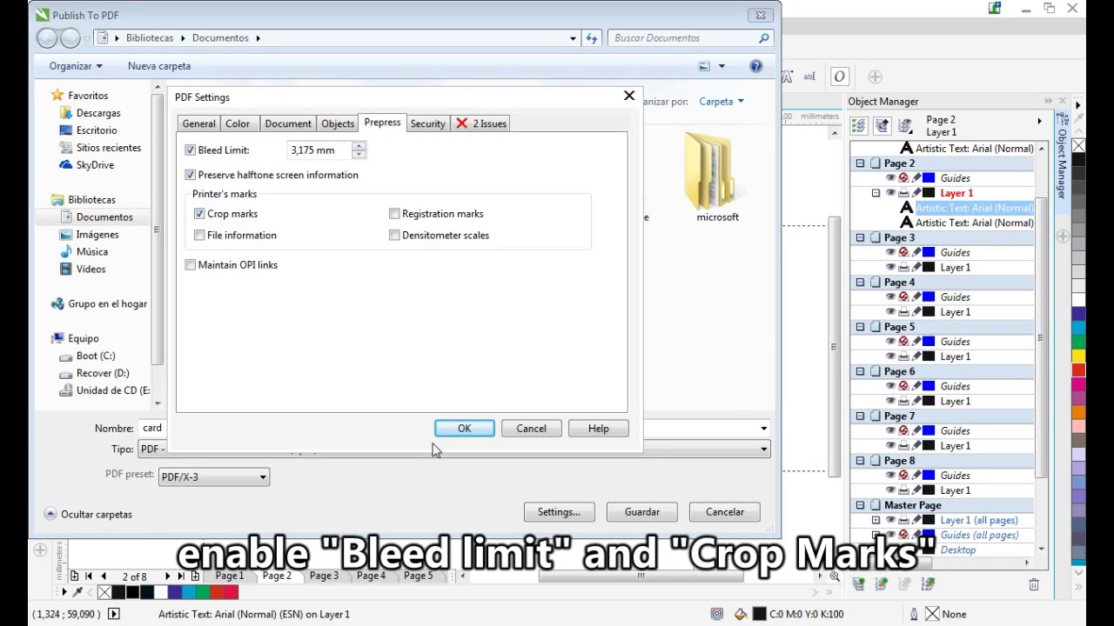
left_click(199, 123)
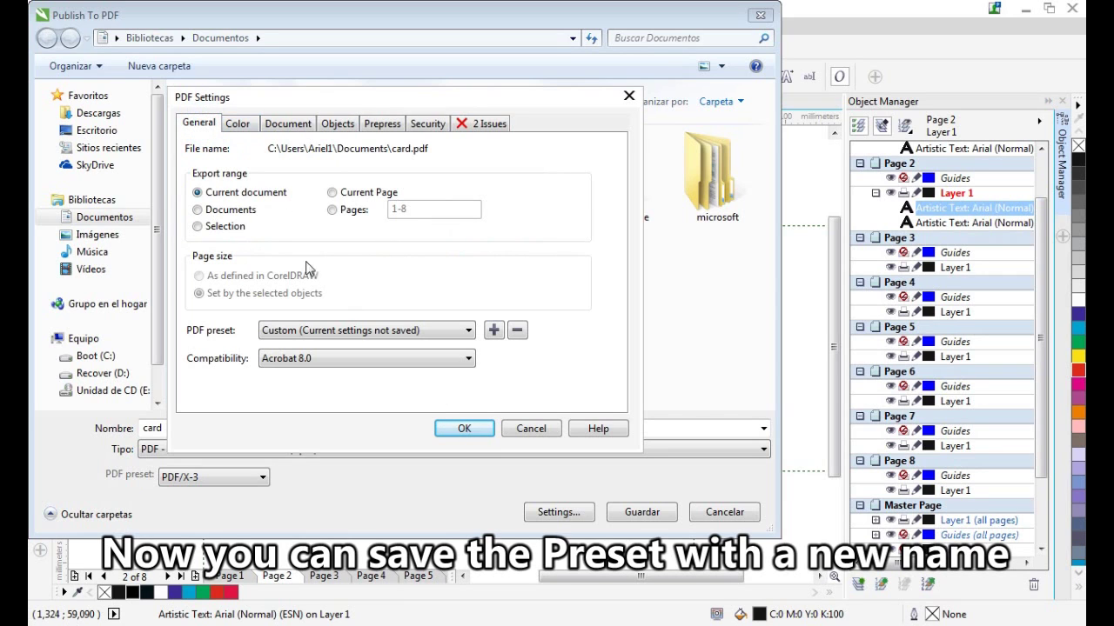
- Save the current PDF settings as a preset named PDF for print, and publish the card PDF
left_click(493, 332)
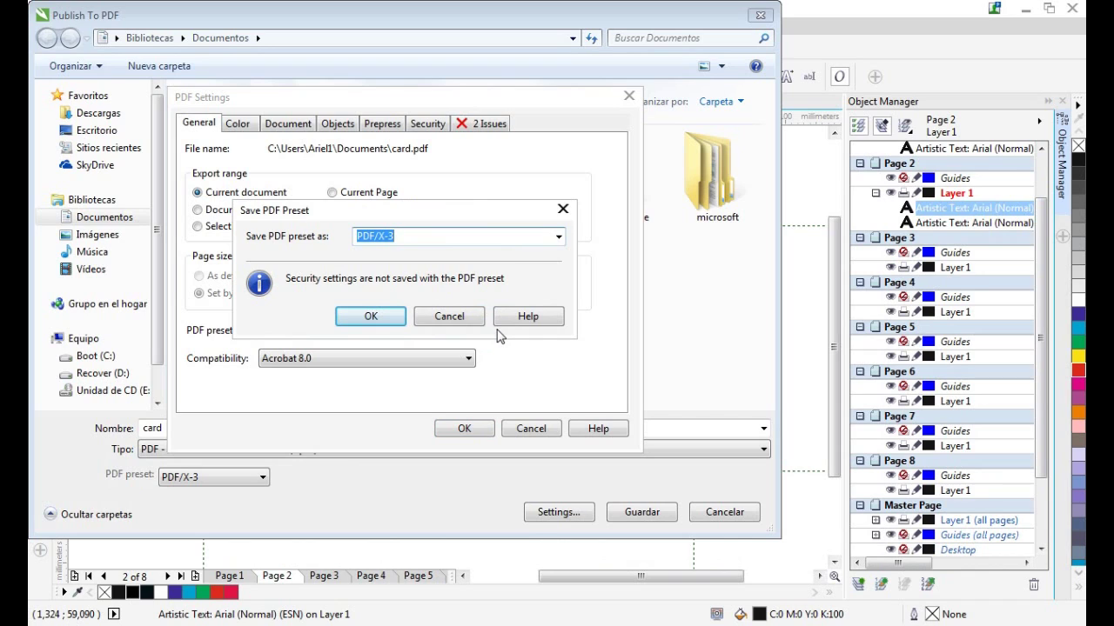
type("PDF")
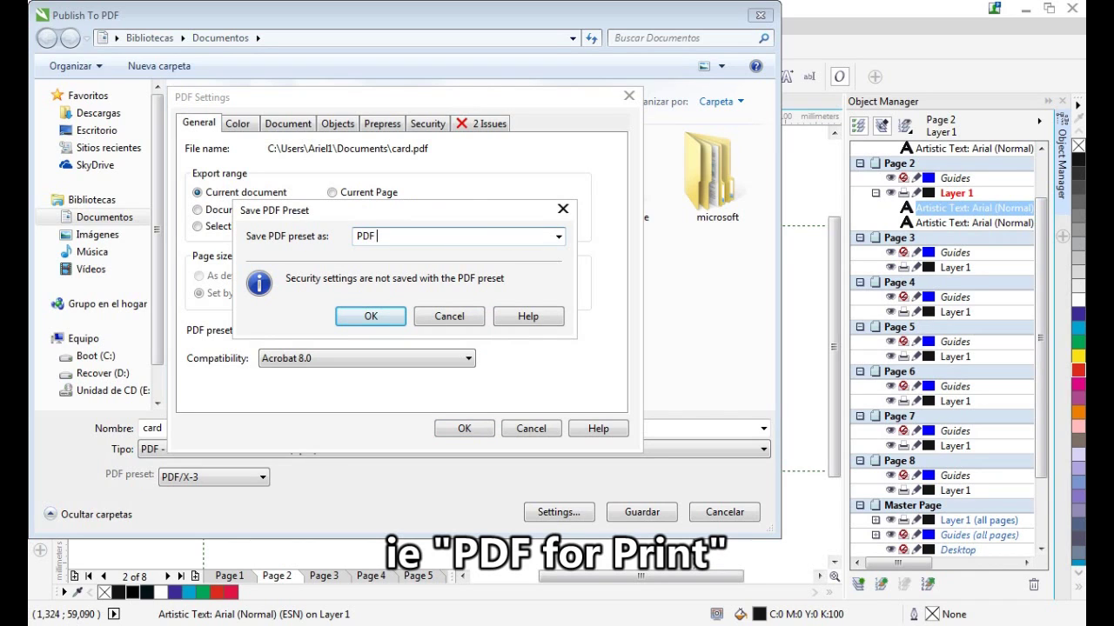
type(" for print")
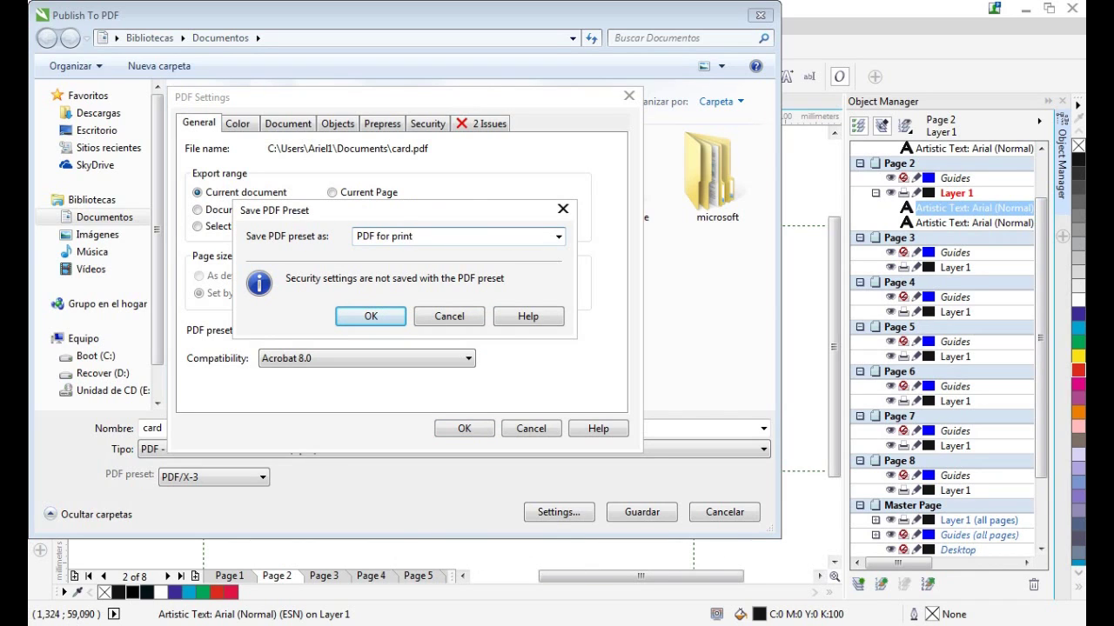
key("Return")
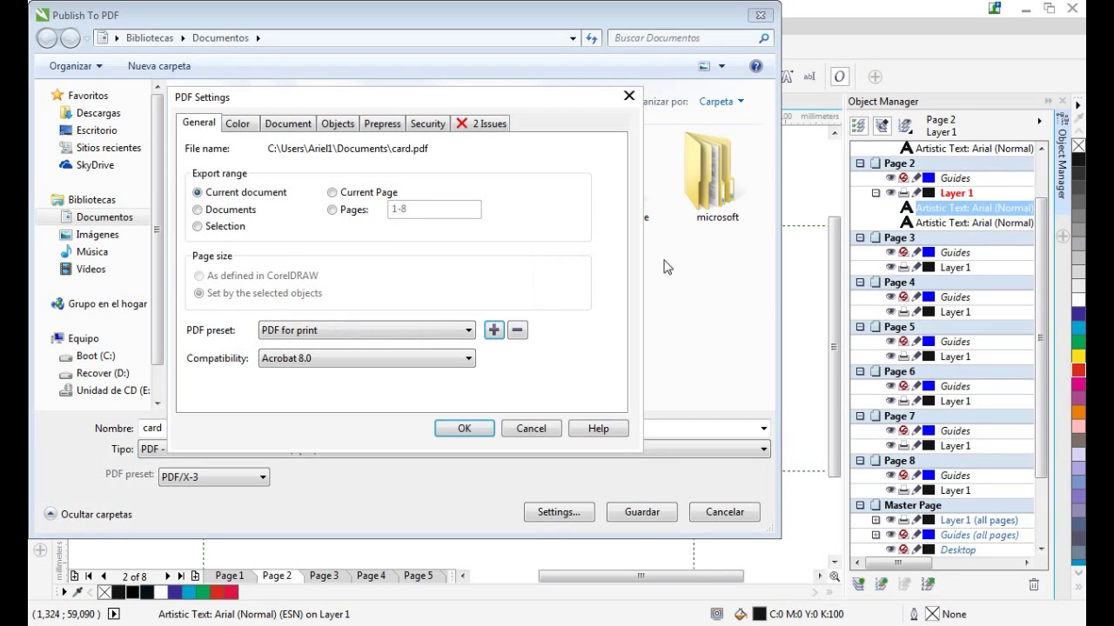
left_click(471, 428)
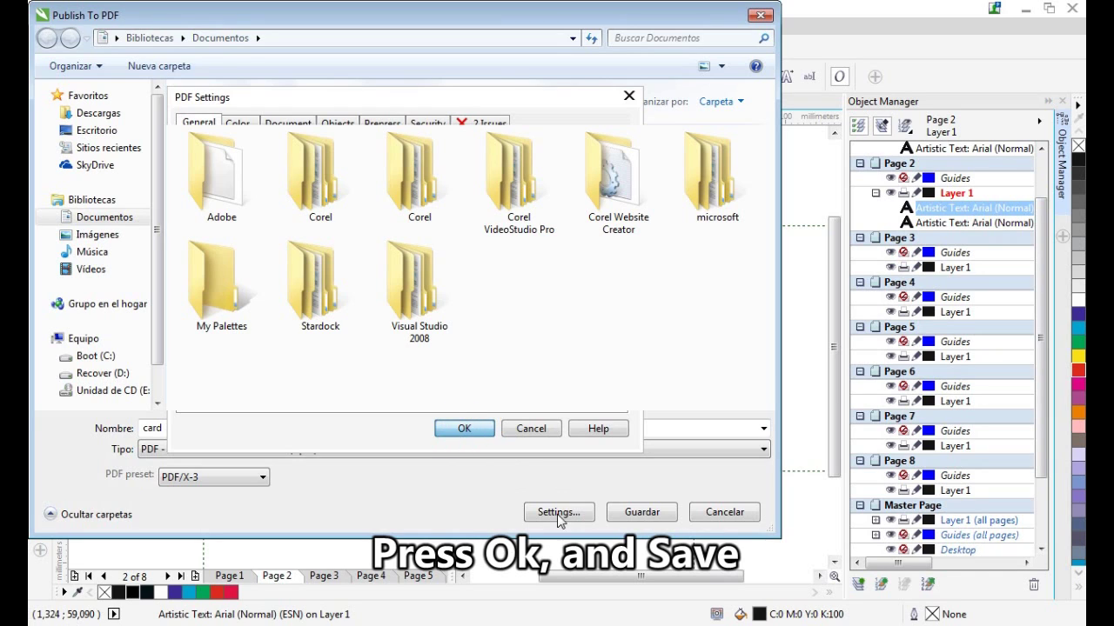
left_click(642, 515)
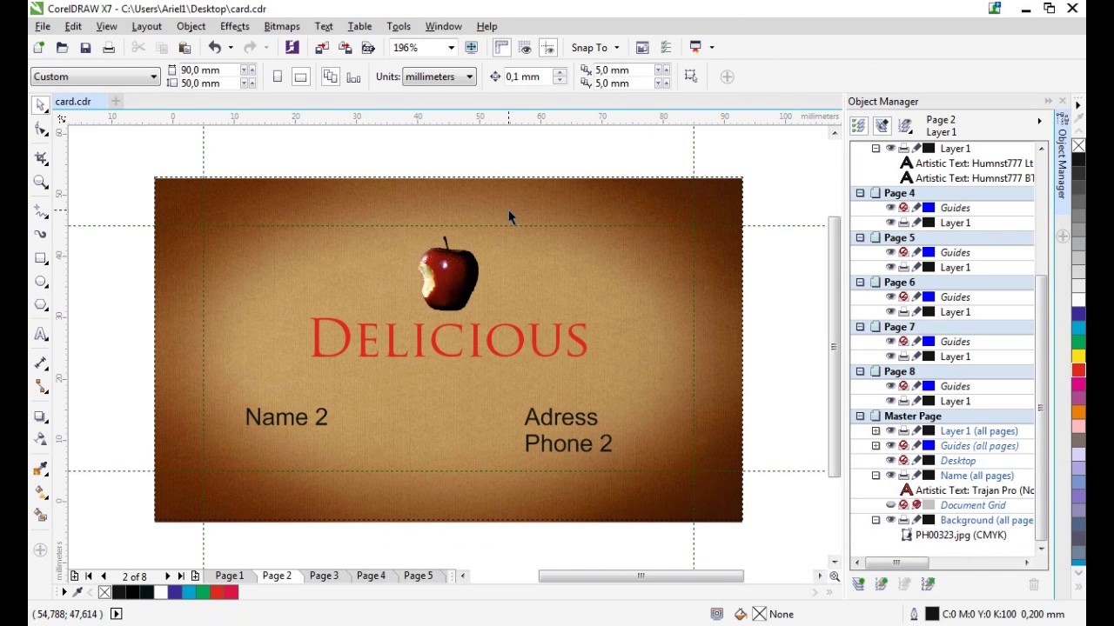
- Switch to the Documents folder, view the published card PDF in Adobe Reader, and close it
key("alt+Tab")
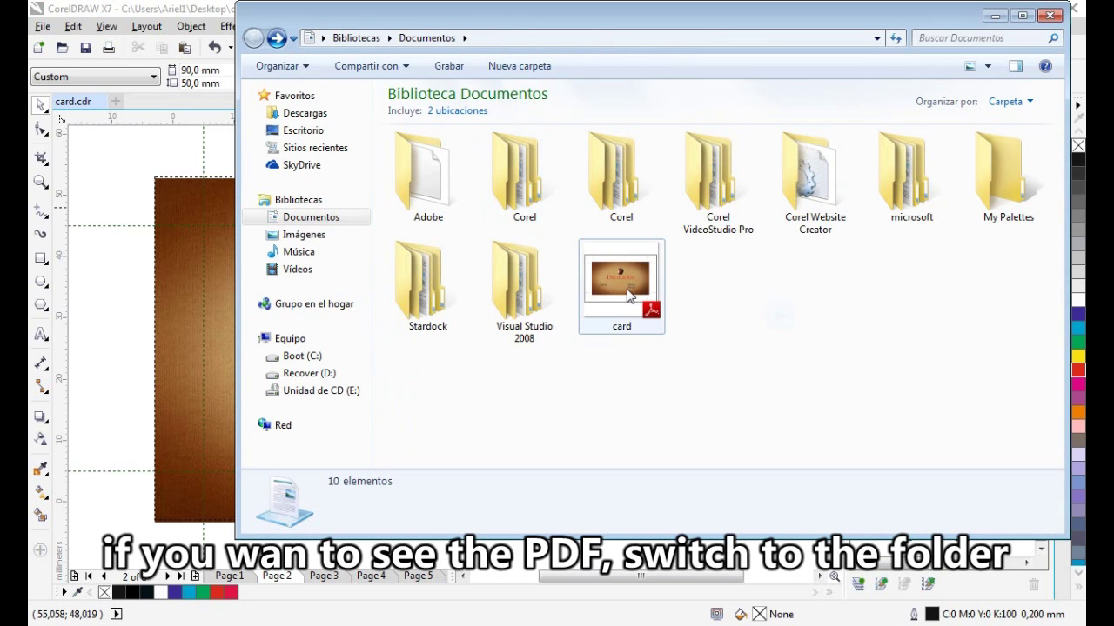
left_click(623, 292)
right_click(622, 293)
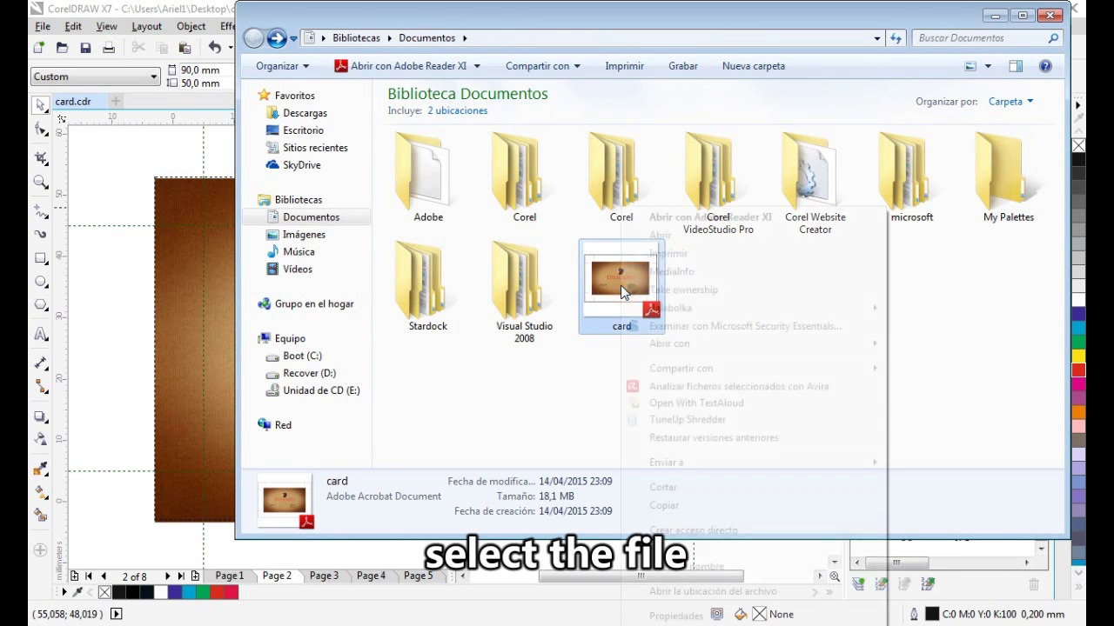
left_click(700, 219)
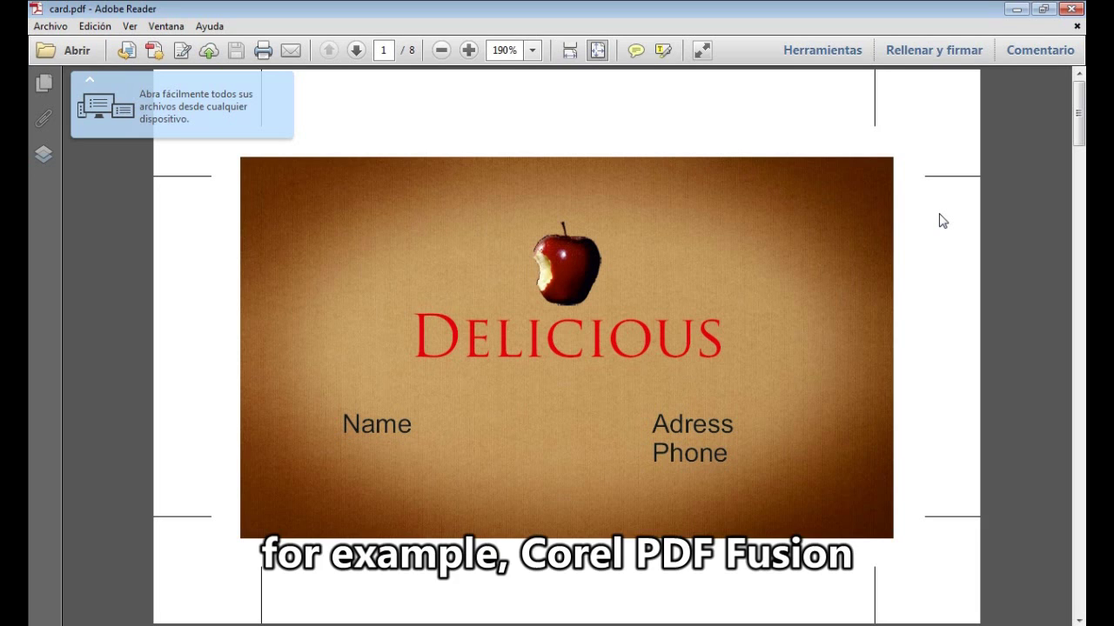
left_click(1072, 9)
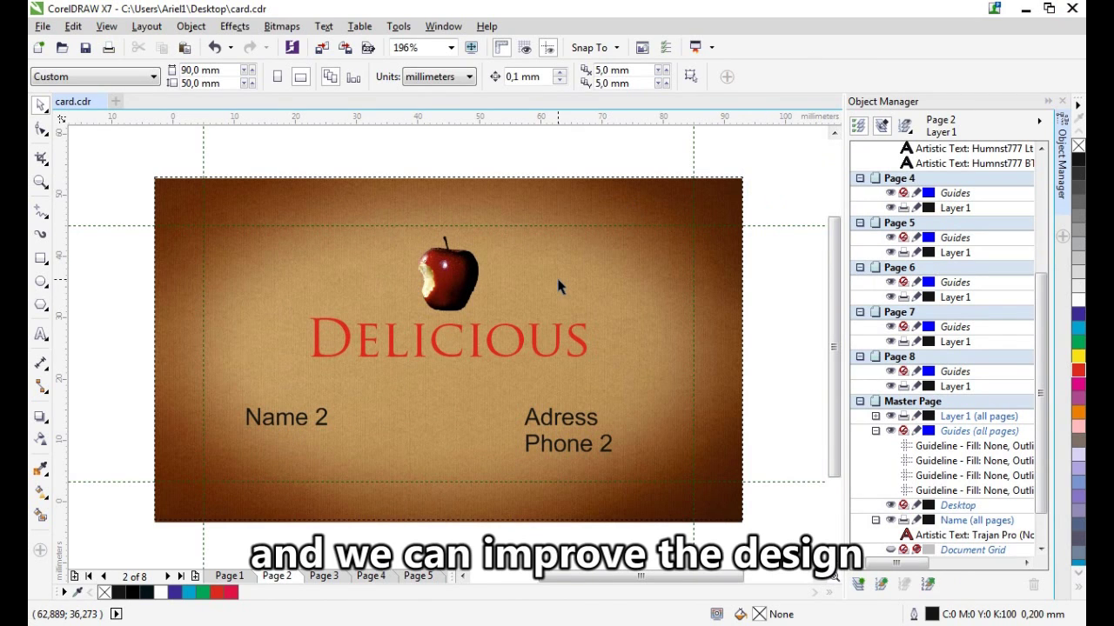
- On Page 3, shrink the apple and Delicious title together to about 41.5 × 18.4 mm and move them slightly up
key("Page_Down")
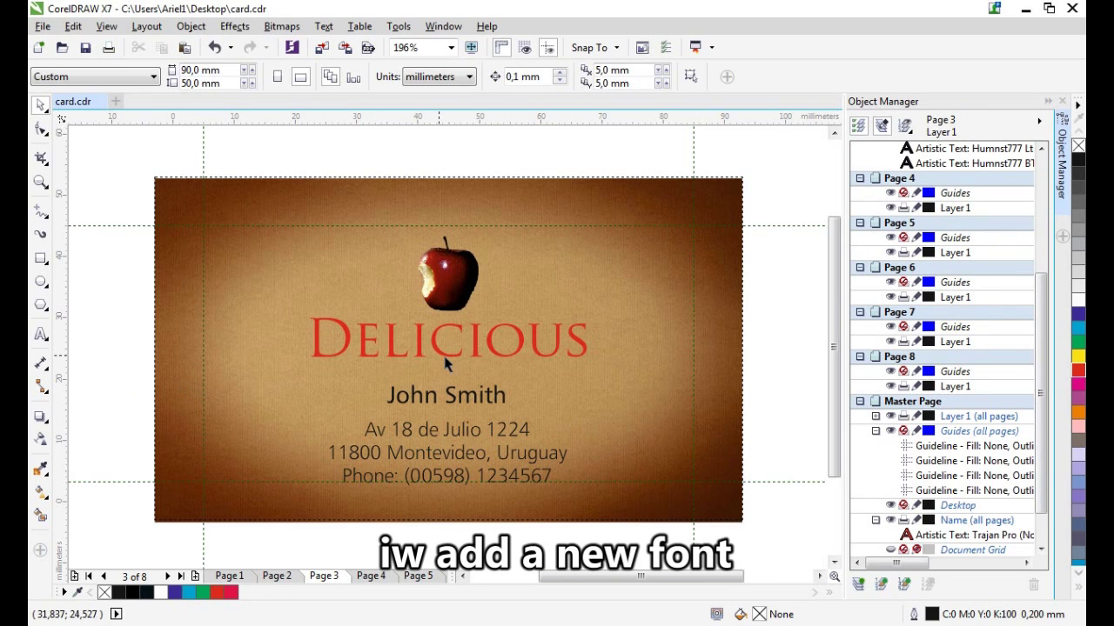
left_click_drag(112, 186, 581, 357)
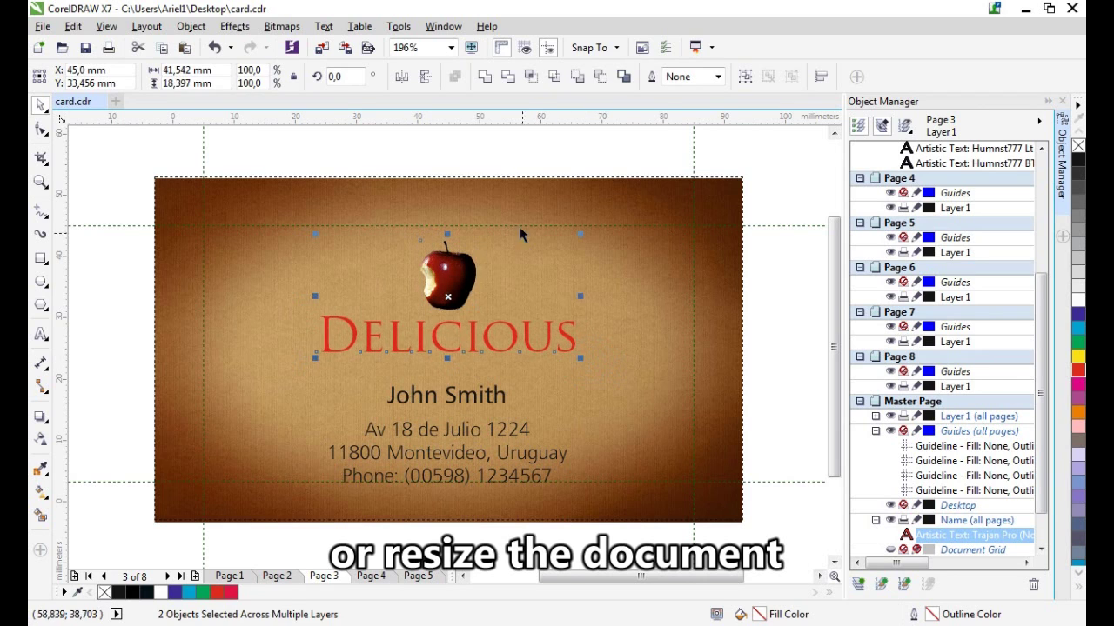
left_click_drag(478, 256, 477, 249)
- Apply a uniform transparency of 50 with Normal merge mode to the master background image
left_click(493, 213)
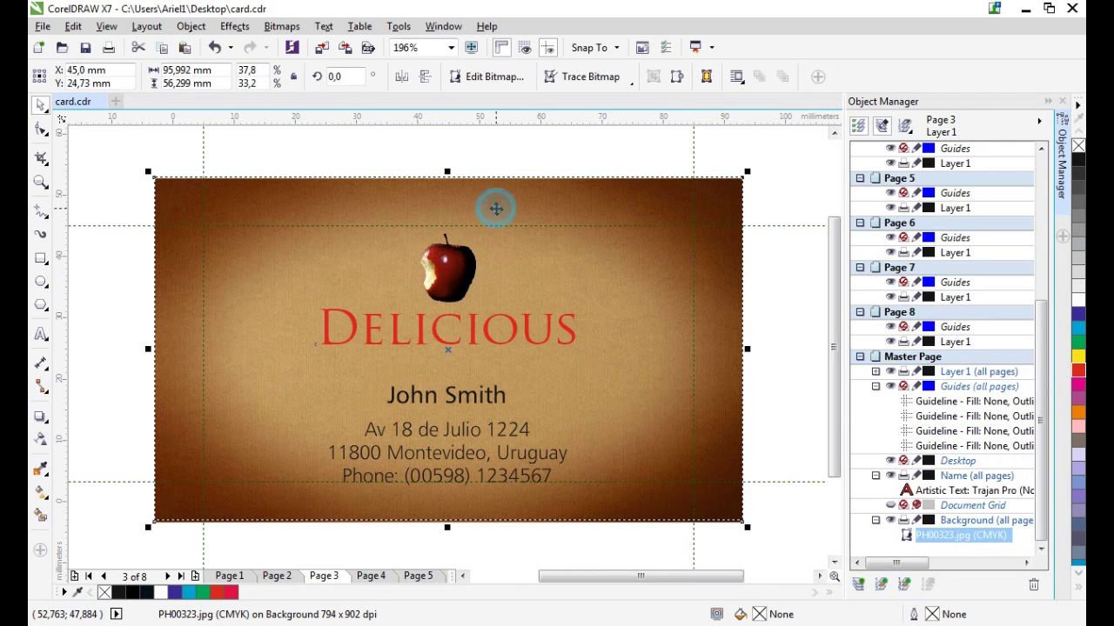
left_click(40, 439)
left_click(61, 77)
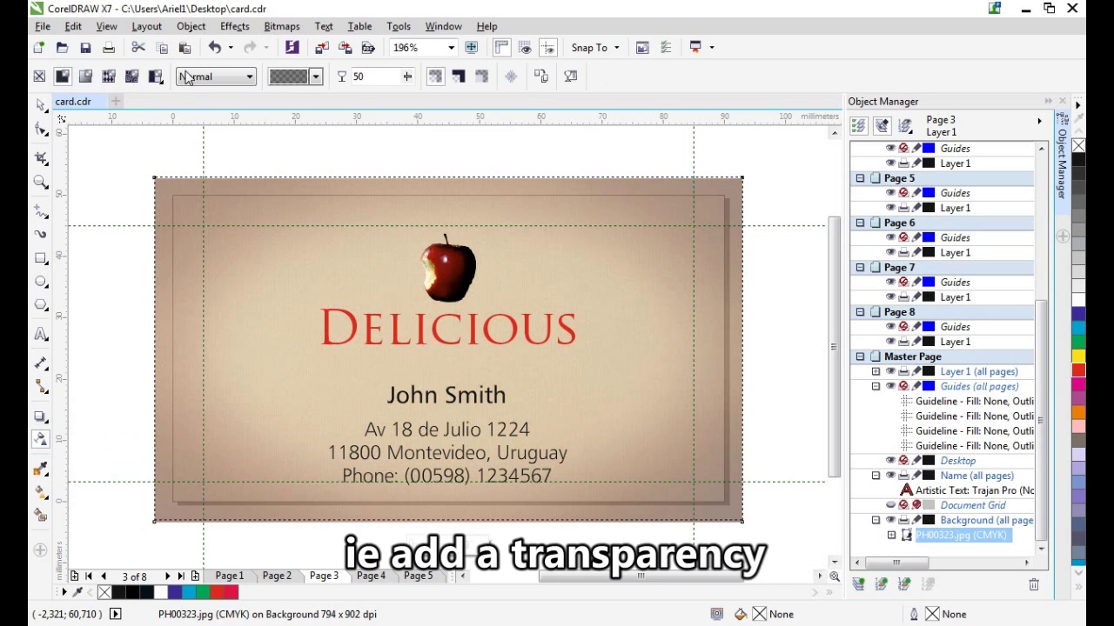
left_click(243, 76)
- Convert the transparent background image to a 300 dpi CMYK Color (32-bit) bitmap and deselect it
left_click(281, 26)
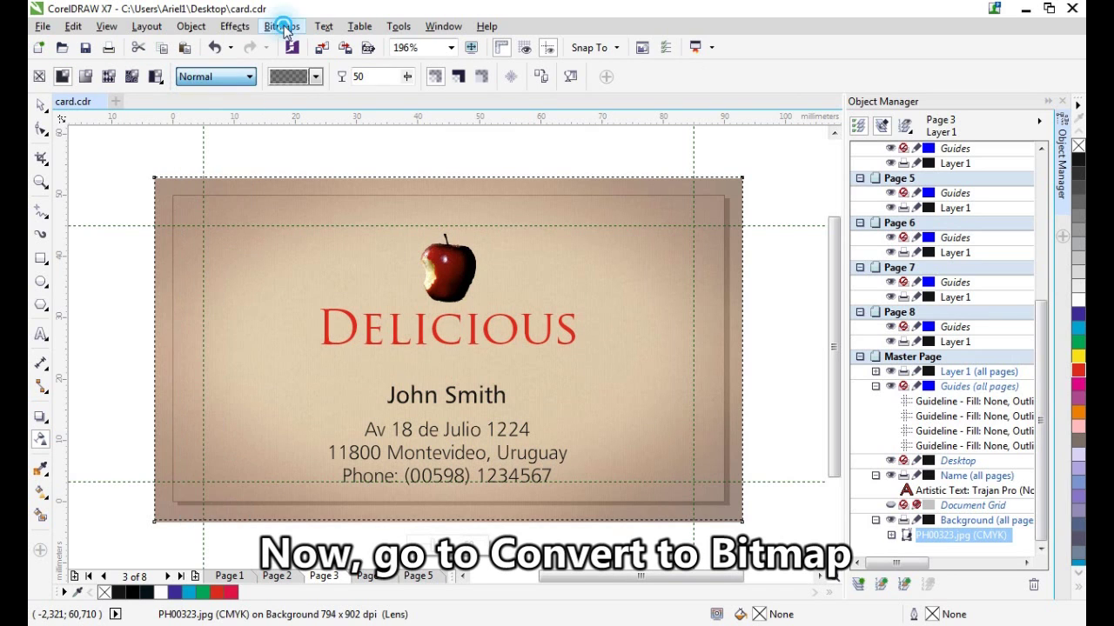
left_click(281, 27)
left_click(294, 48)
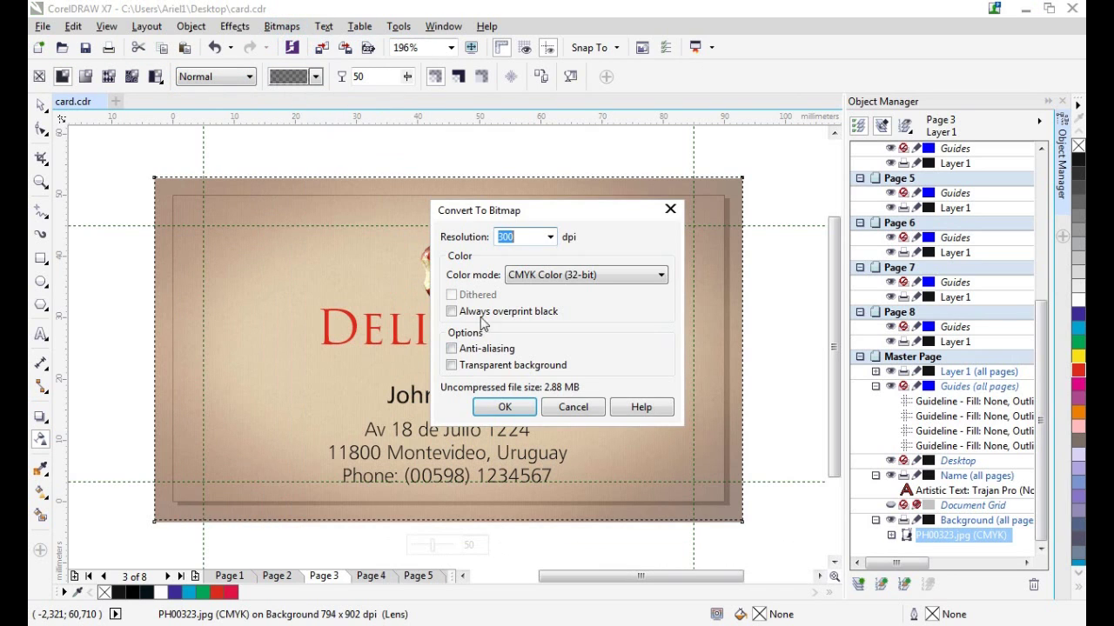
left_click(502, 407)
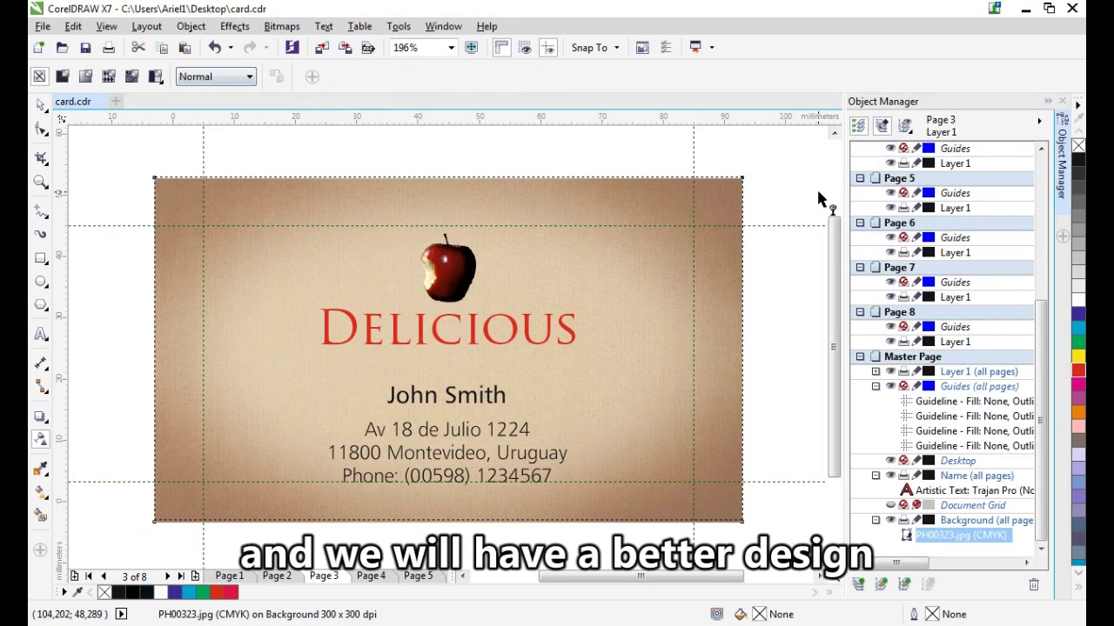
left_click(40, 104)
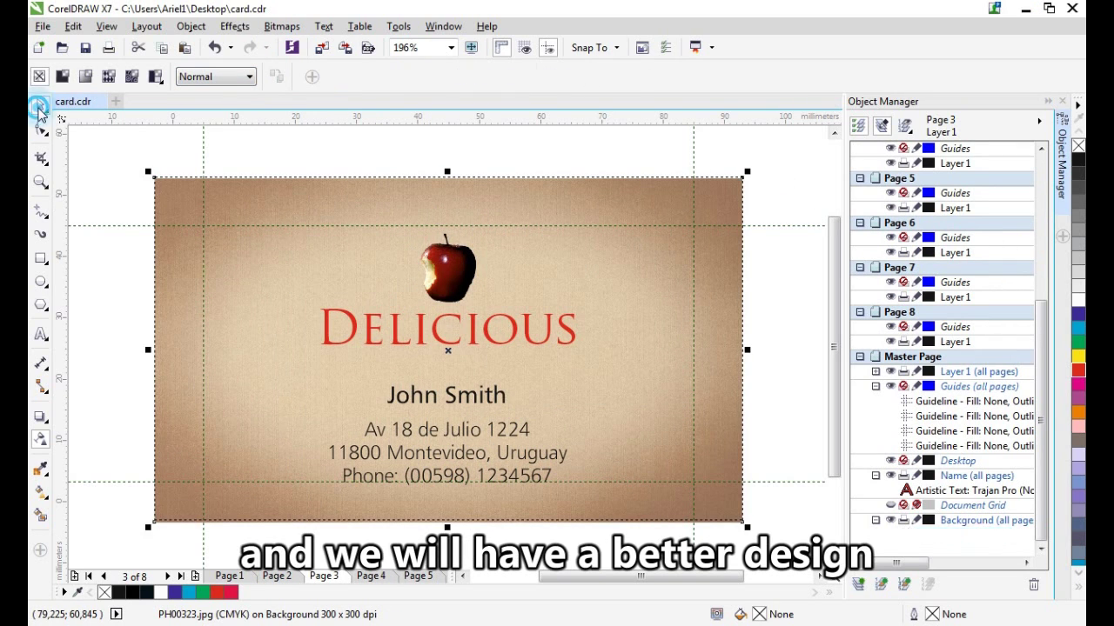
left_click(77, 152)
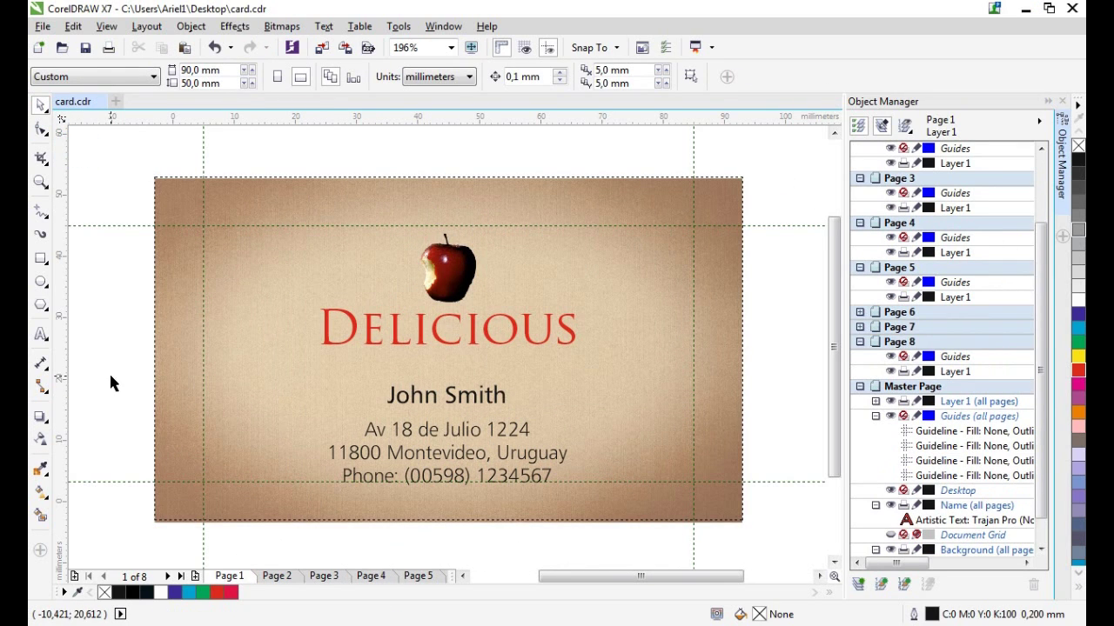
- Copy the name and contact texts from Page 1 and paste them onto Page 2
left_click_drag(122, 362, 562, 500)
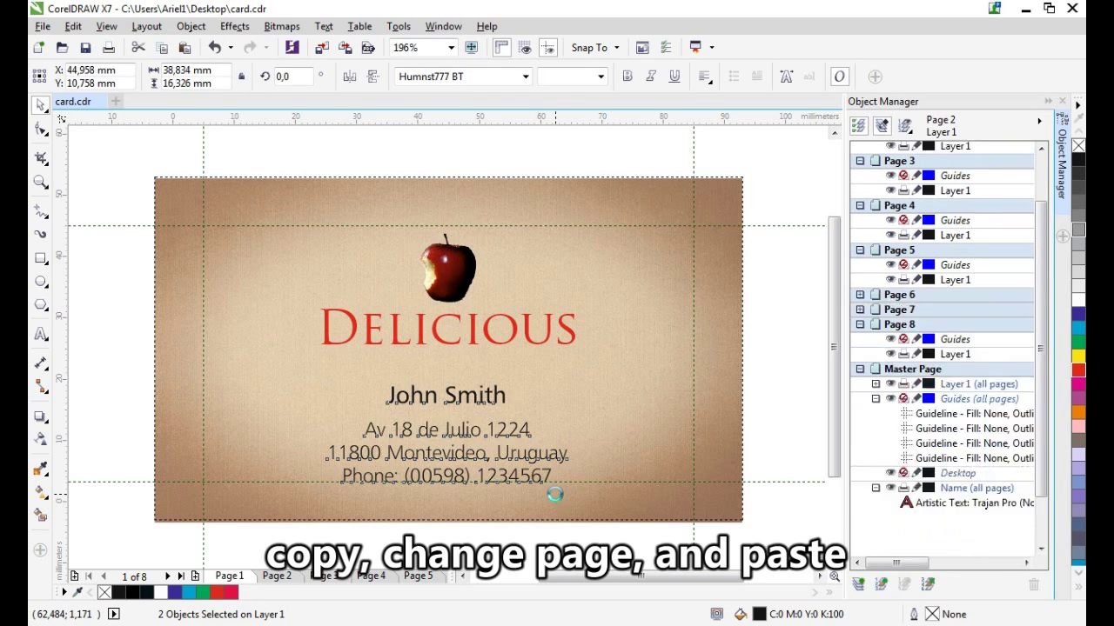
key("ctrl+c")
key("Page_Down")
key("ctrl+v")
left_click(778, 359)
- Replace the full name on Page 2 with a different person's first name
double_click(423, 396)
double_click(421, 398)
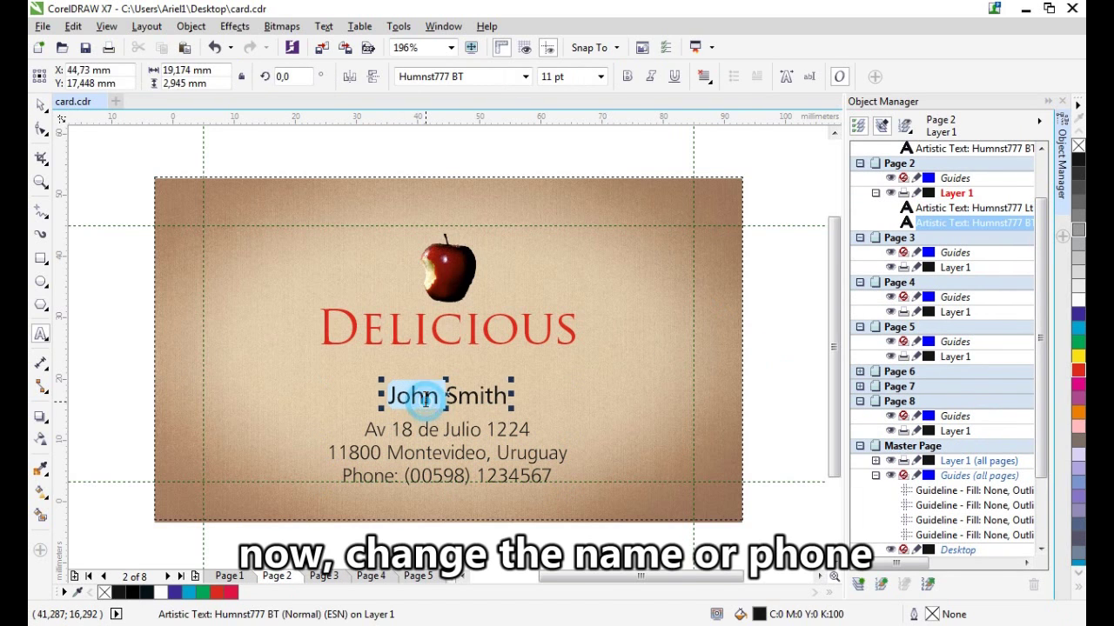
triple_click(424, 398)
type("Ale")
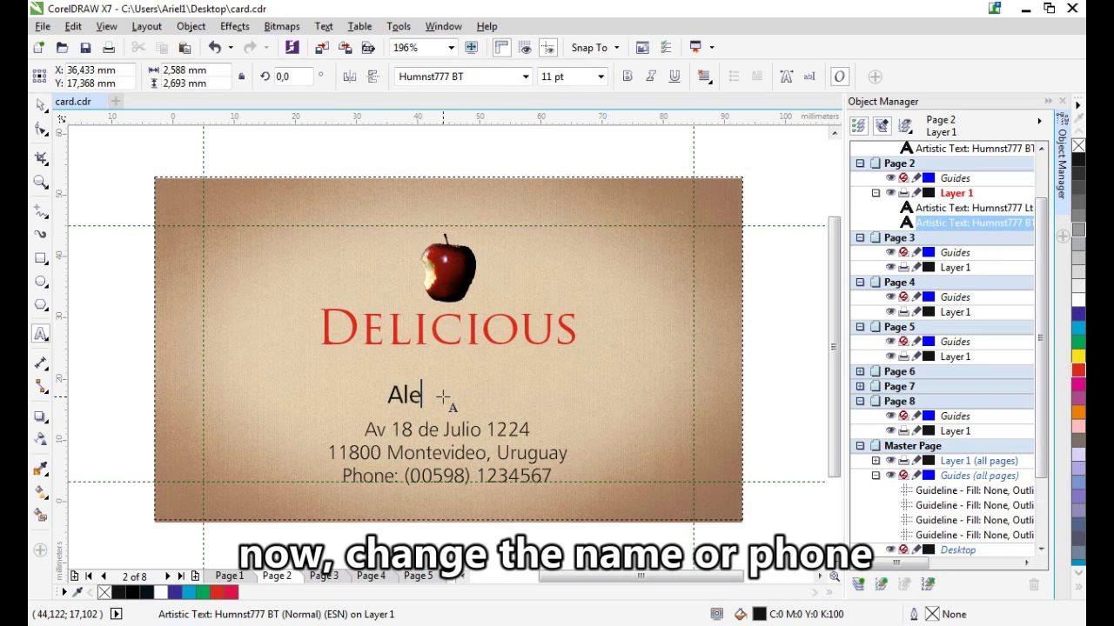
type("xande")
key("ctrl+space")
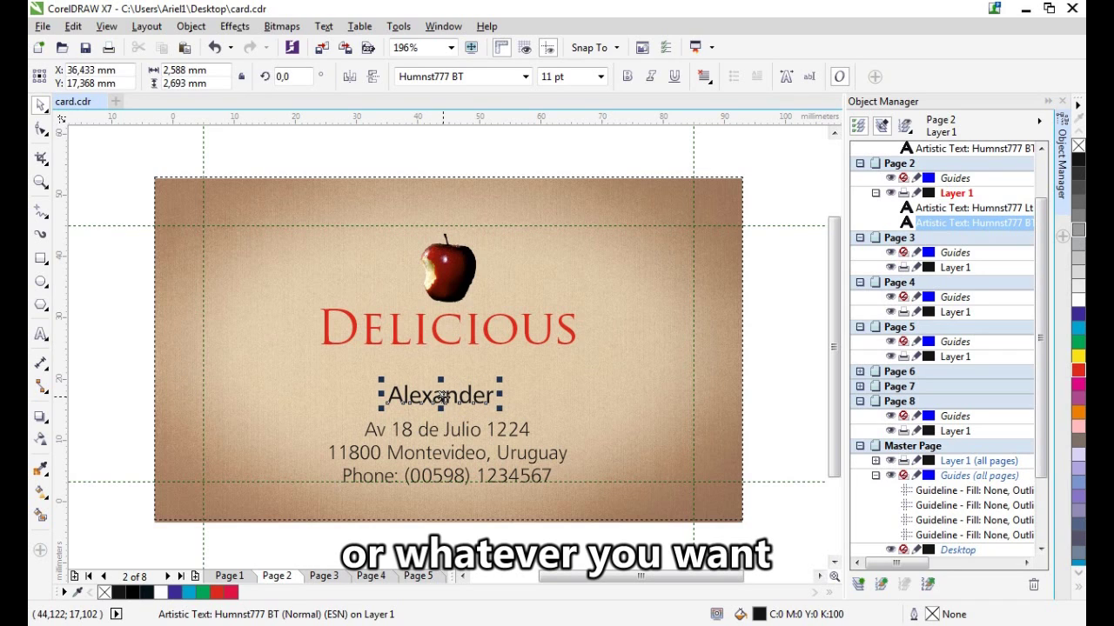
- Replace the phone number in Page 2's contact text with a different number, and save the document
double_click(537, 473)
double_click(536, 467)
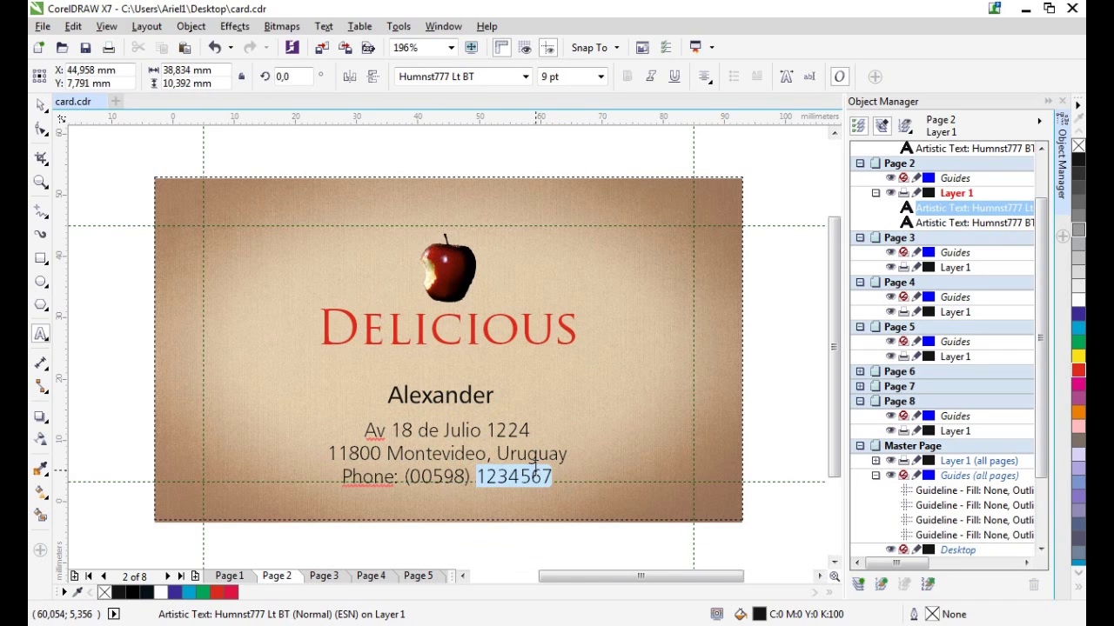
type("23478")
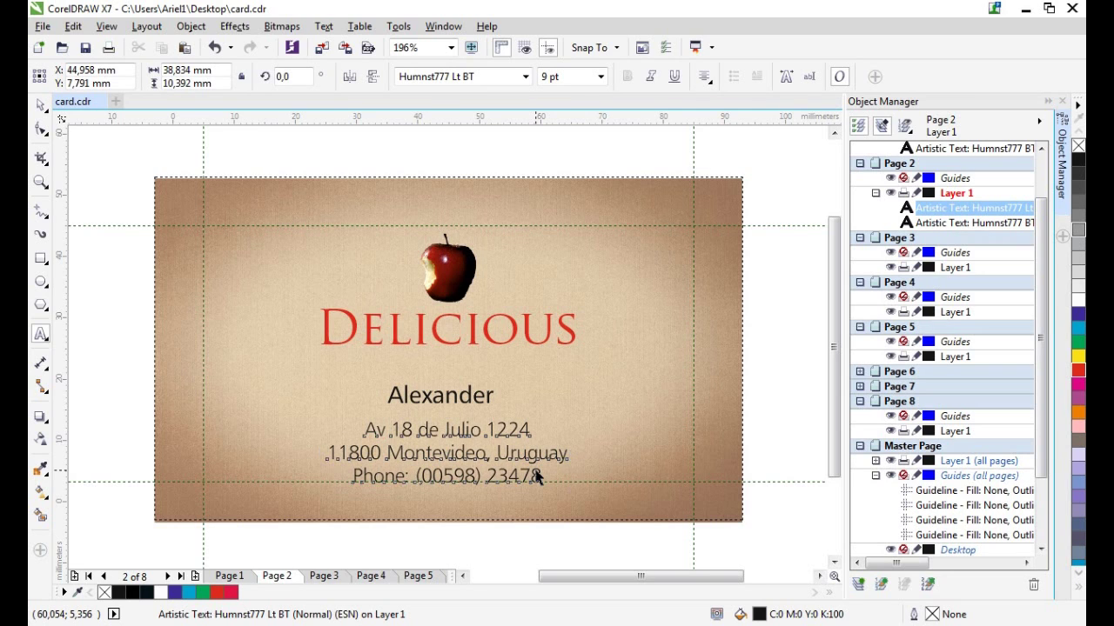
key("ctrl+space")
key("Escape")
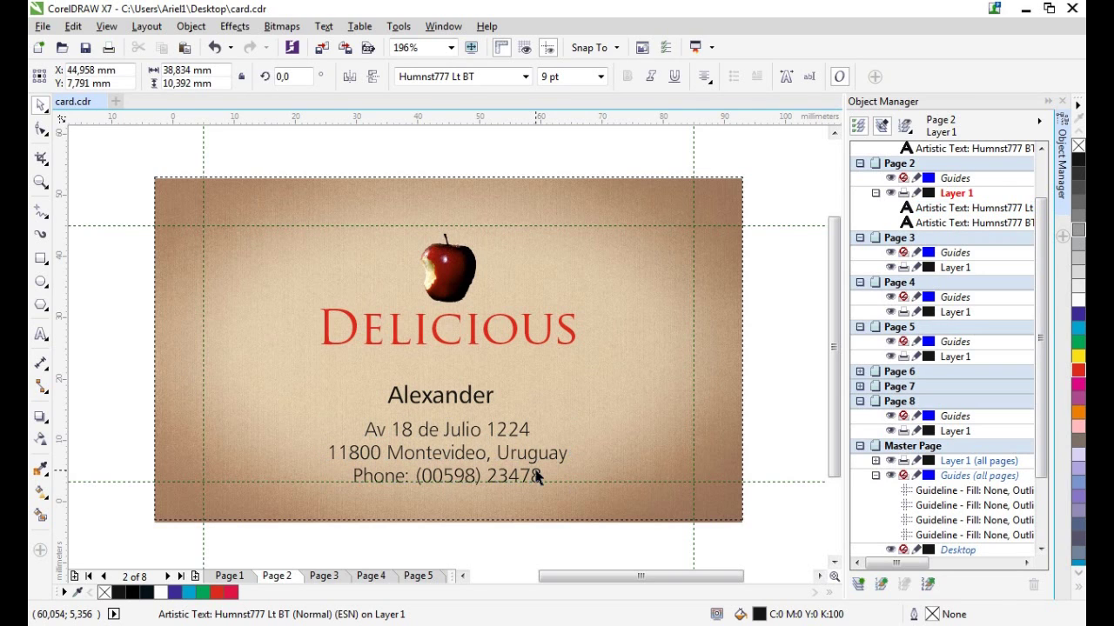
key("Tab")
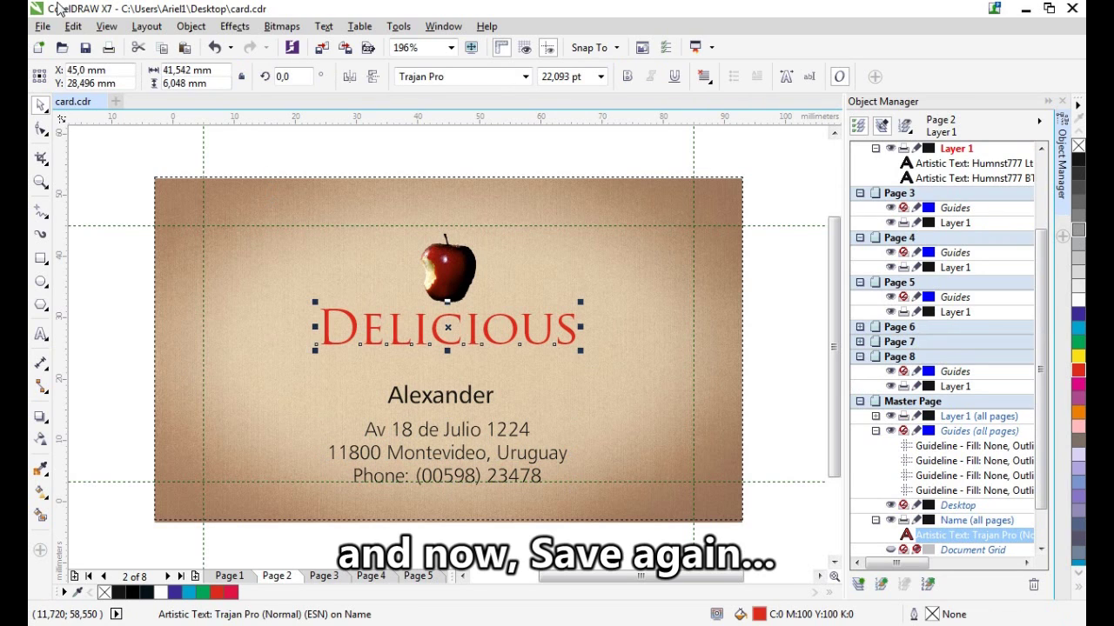
left_click(86, 49)
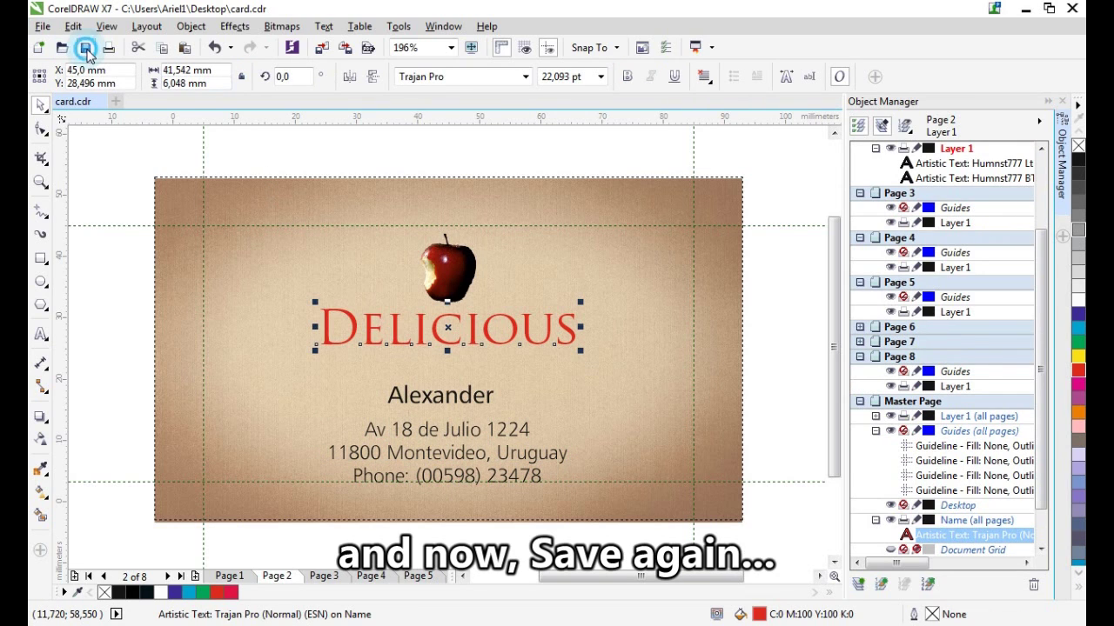
- Choose the ECRM Mako printer for printing the document and open the print preview
left_click(42, 27)
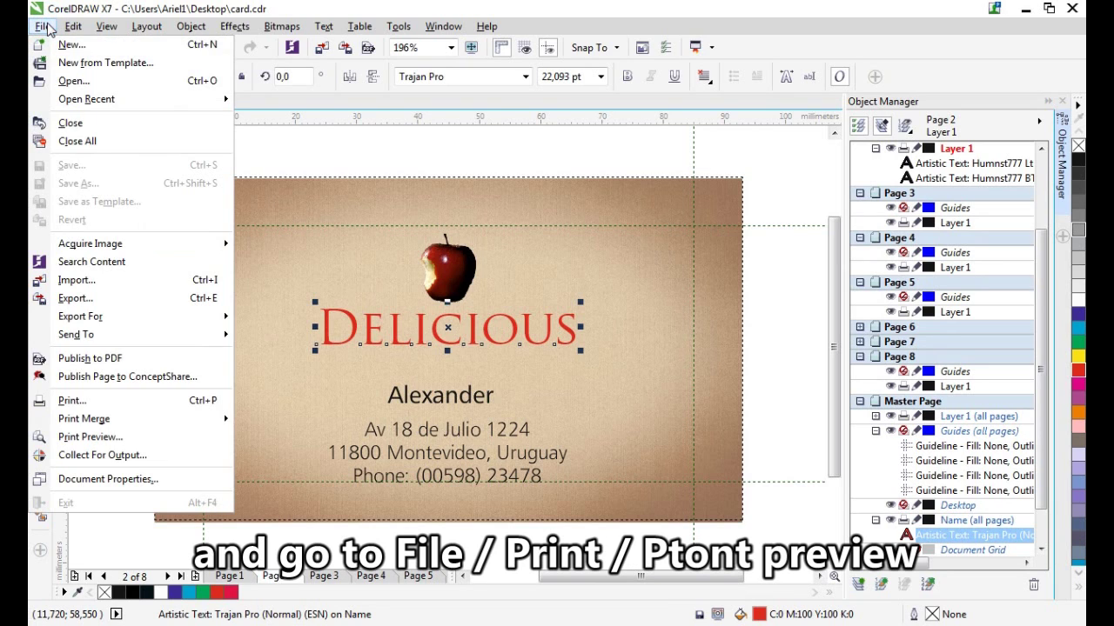
left_click(94, 401)
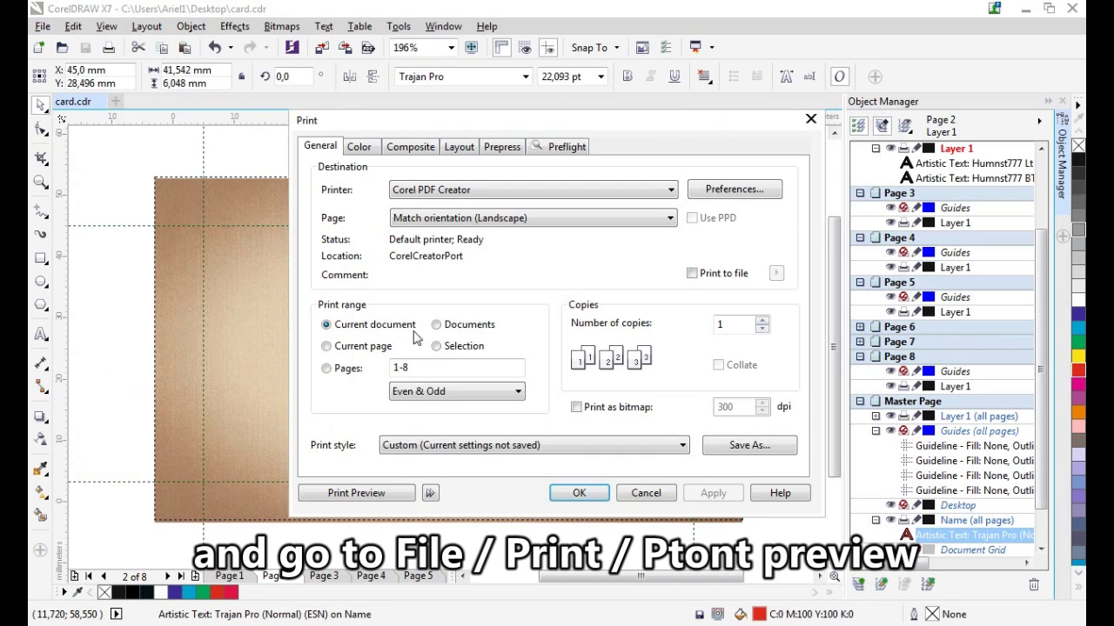
left_click(462, 192)
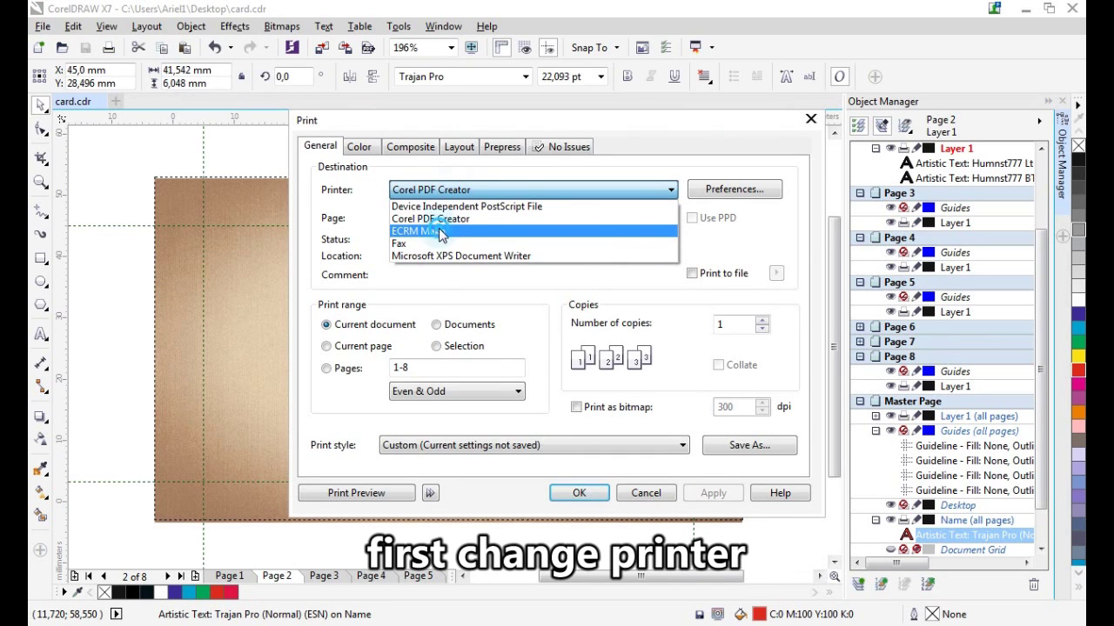
left_click(442, 232)
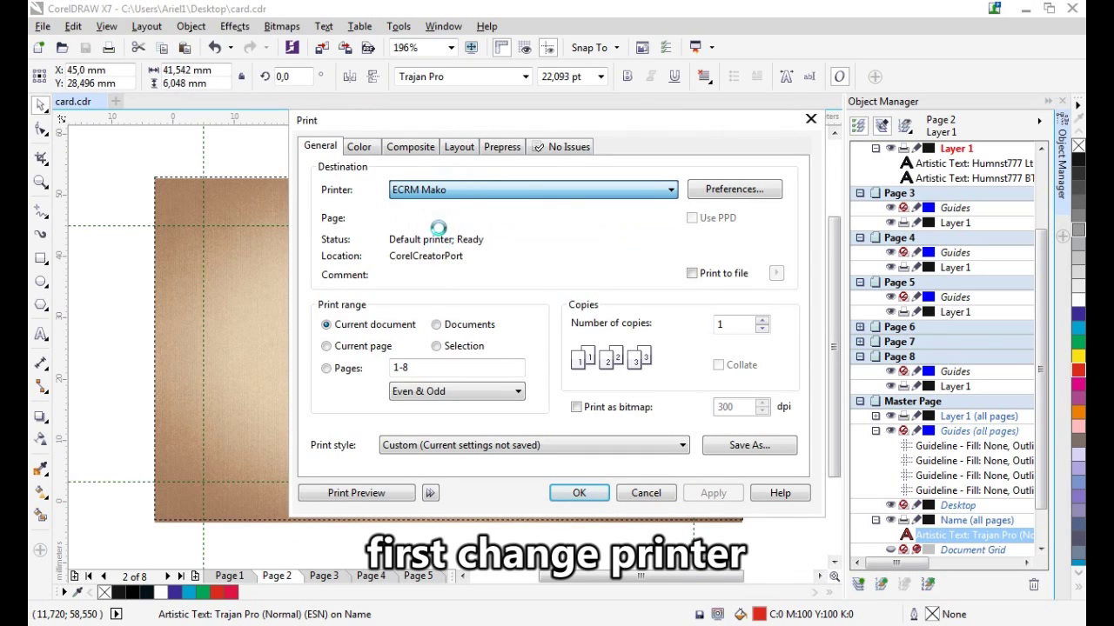
left_click(365, 496)
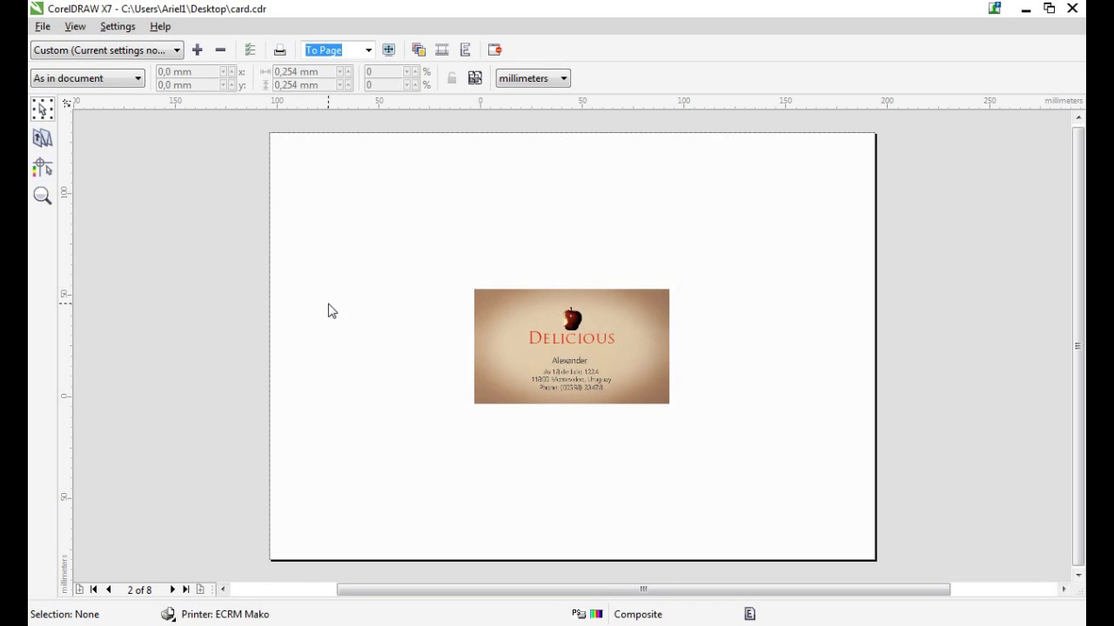
- Add crop marks to the print layout and switch to editing the imposition layout
left_click(42, 167)
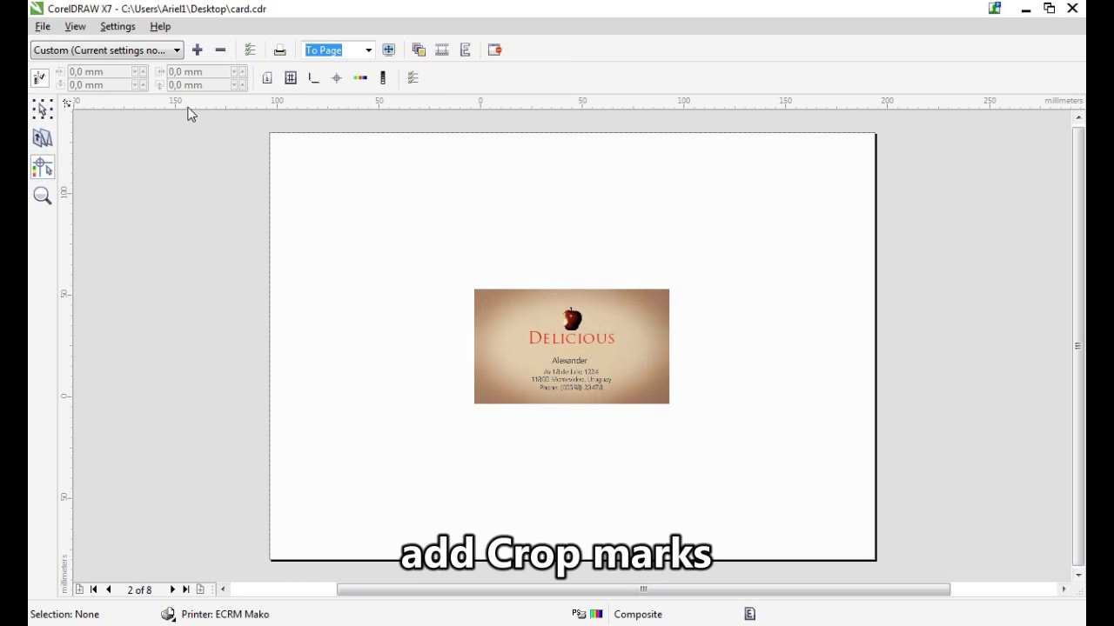
left_click(313, 77)
left_click(42, 138)
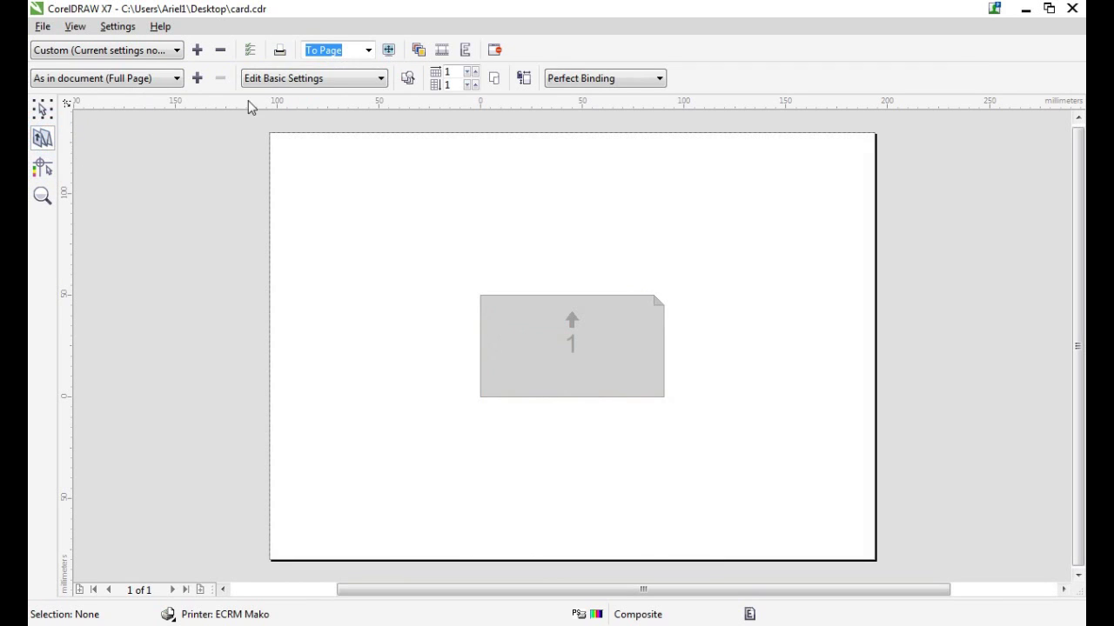
- Set the imposition grid to 2 × 2, placing page 1 in both upper-row frames and page 2 in both lower-row frames
left_click(475, 72)
left_click(475, 87)
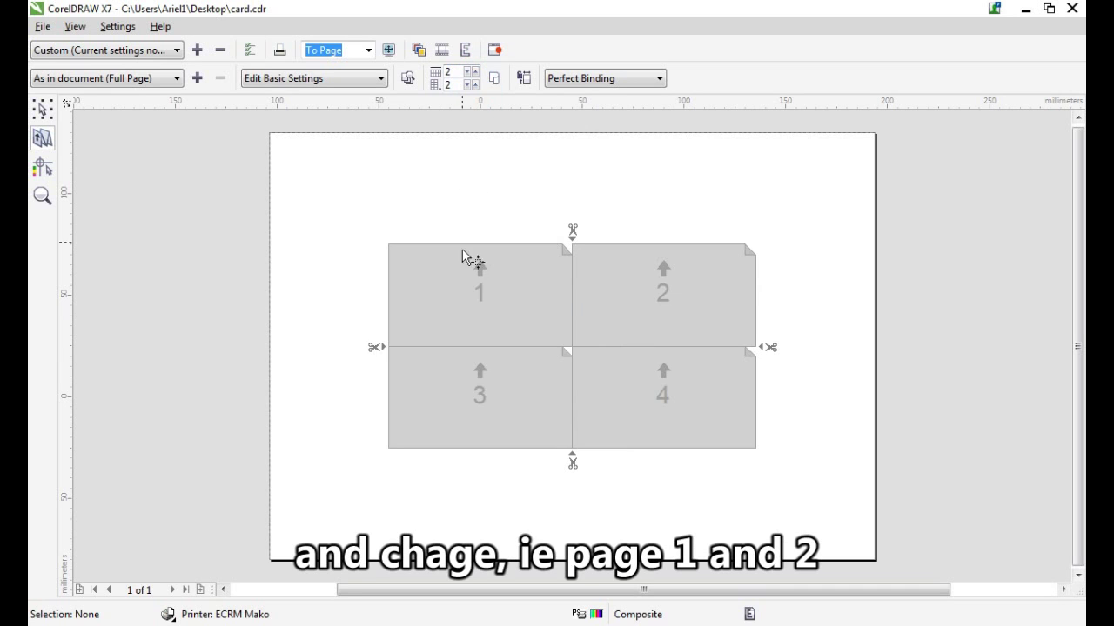
left_click(499, 294)
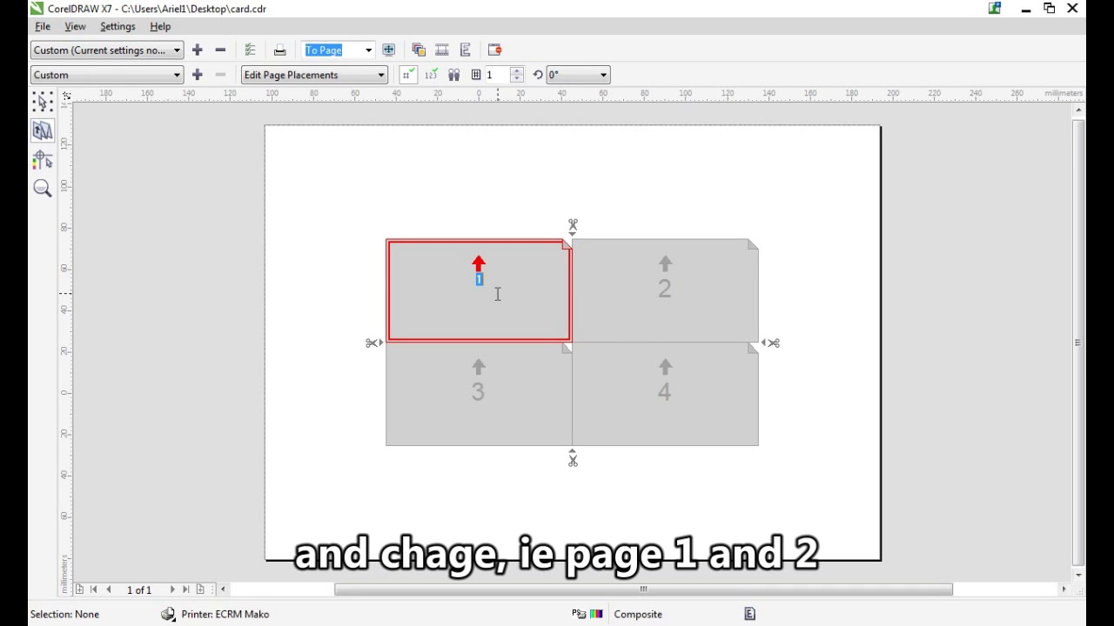
type("1")
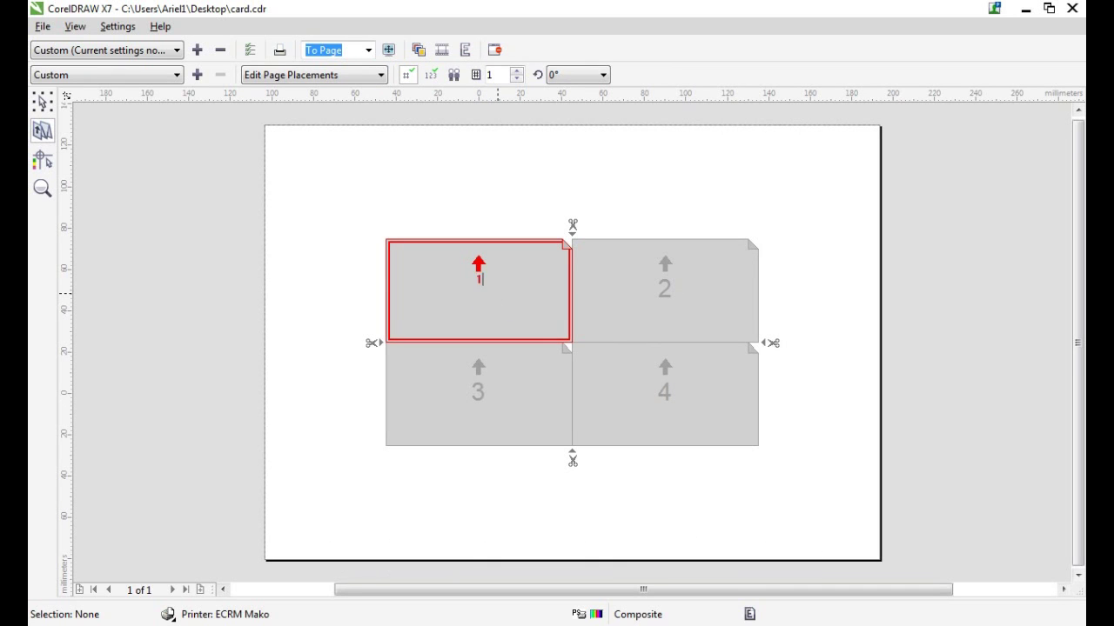
left_click(661, 288)
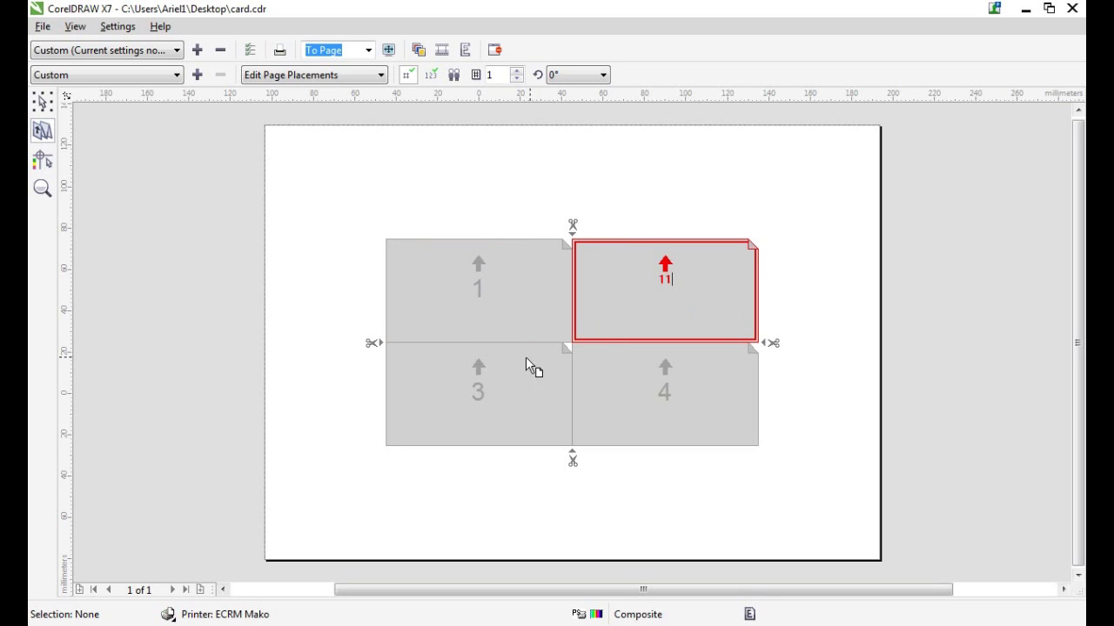
left_click(496, 393)
type("2")
left_click(680, 398)
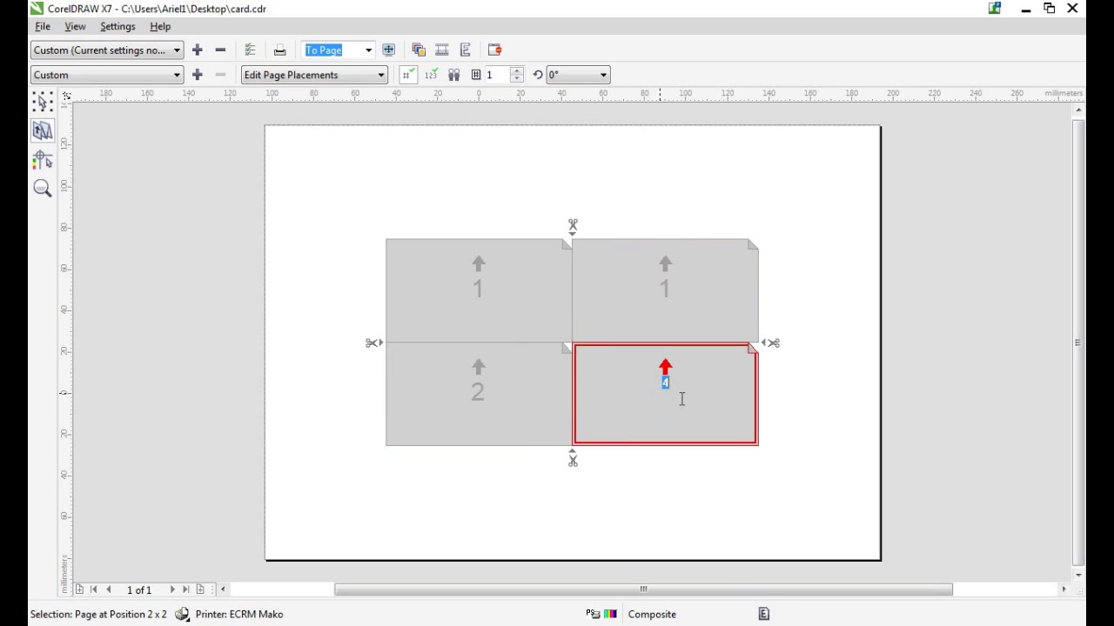
- Set the vertical gutter between the two columns of cards to 5 mm
left_click(567, 289)
left_click(570, 253)
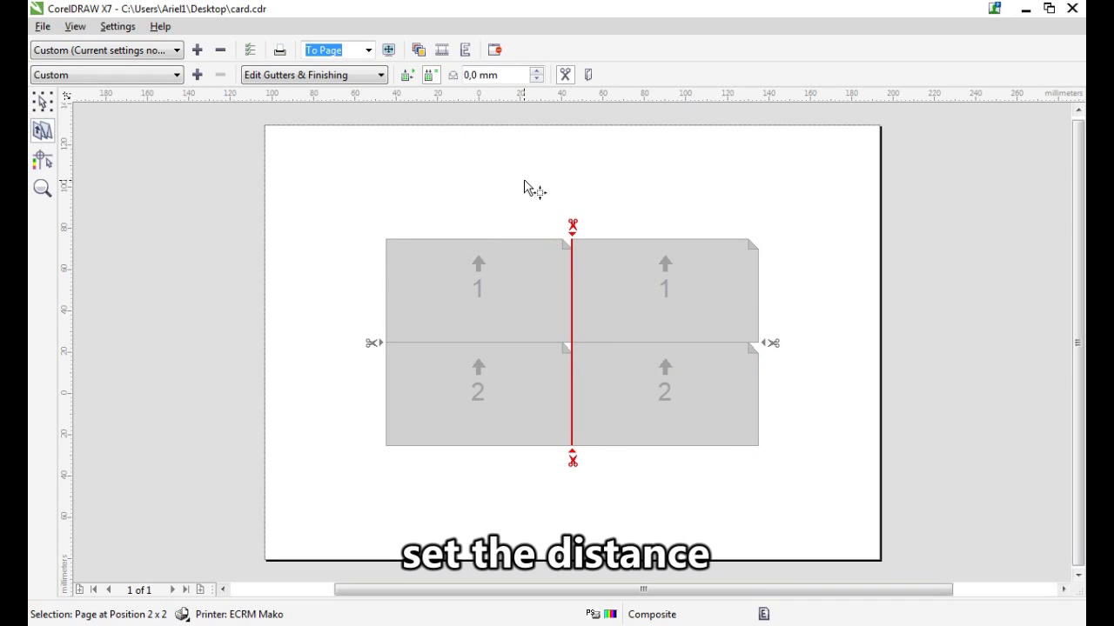
left_click(467, 74)
left_click(473, 74)
double_click(473, 75)
type("5")
key("Return")
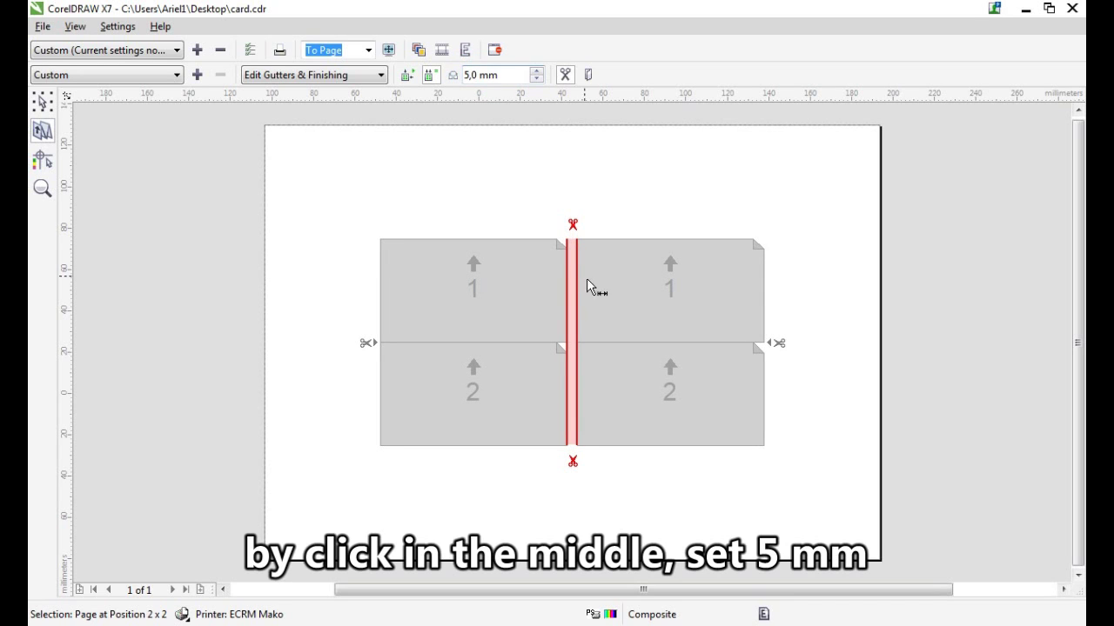
- Set the horizontal gutter between the two rows of cards to 4 mm
left_click(609, 339)
left_click(606, 342)
double_click(468, 75)
type("4")
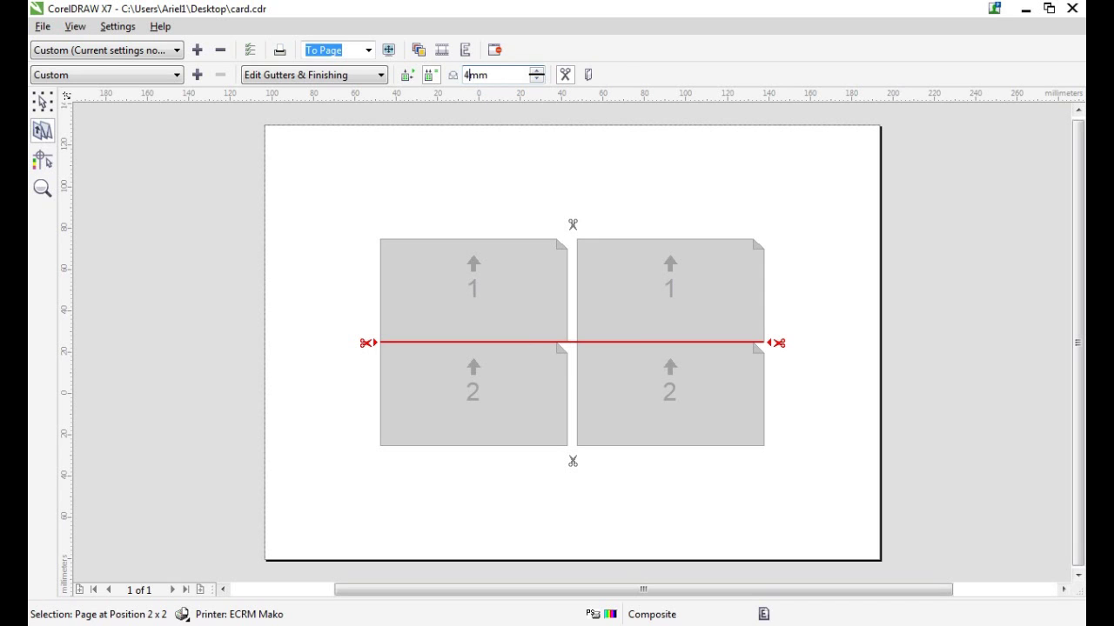
key("Return")
- Examine the imposed cards and their crop marks up close on the first sheet, and leave the print preview without printing
left_click(42, 103)
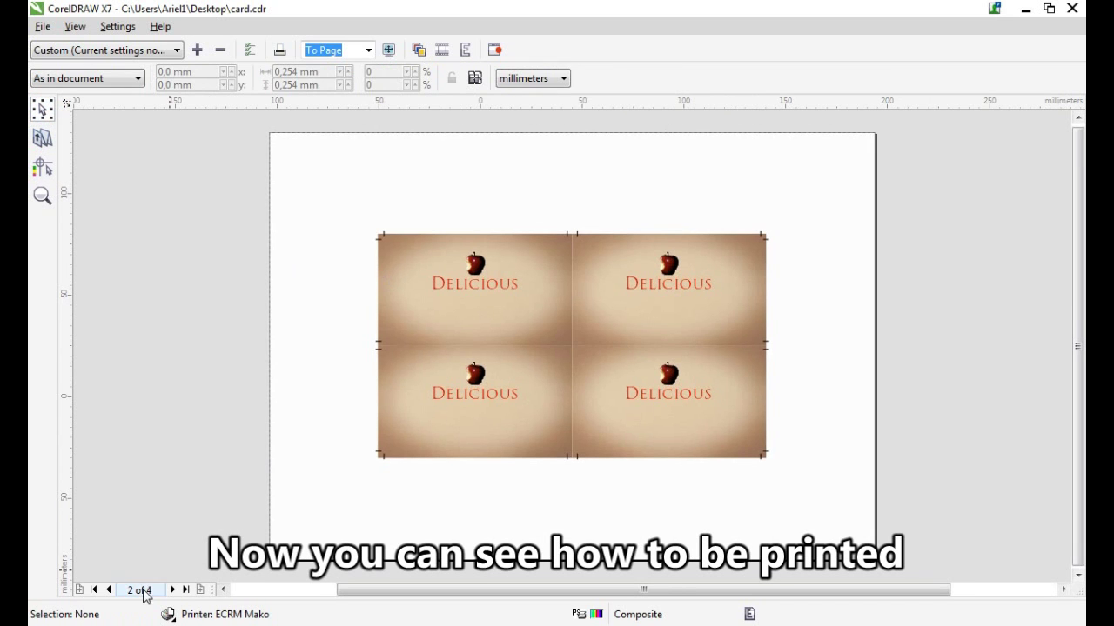
left_click(109, 591)
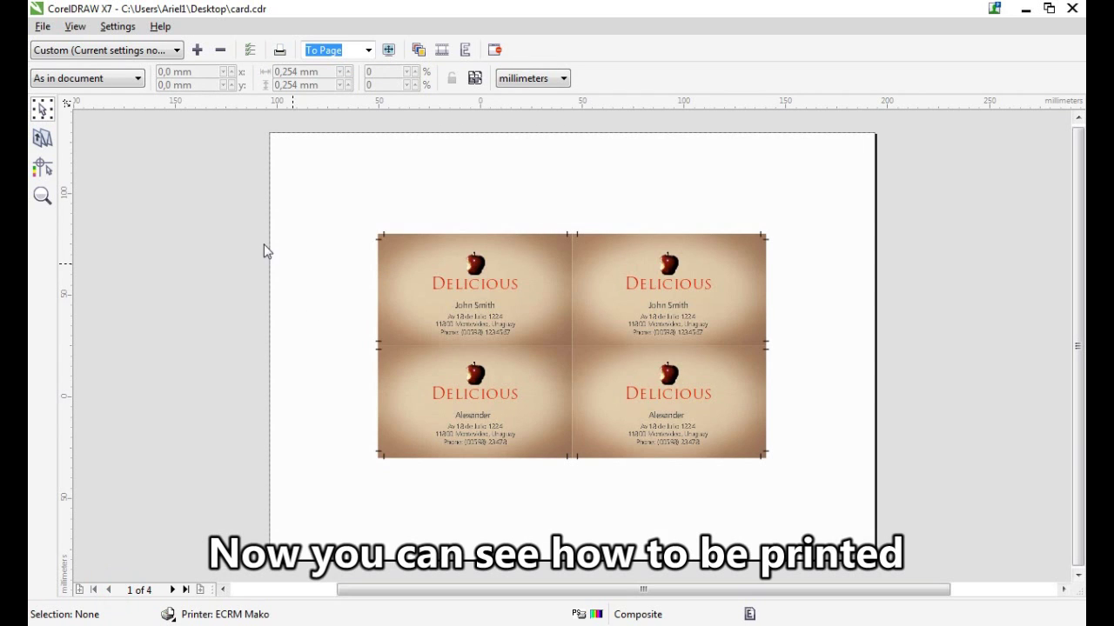
left_click(41, 195)
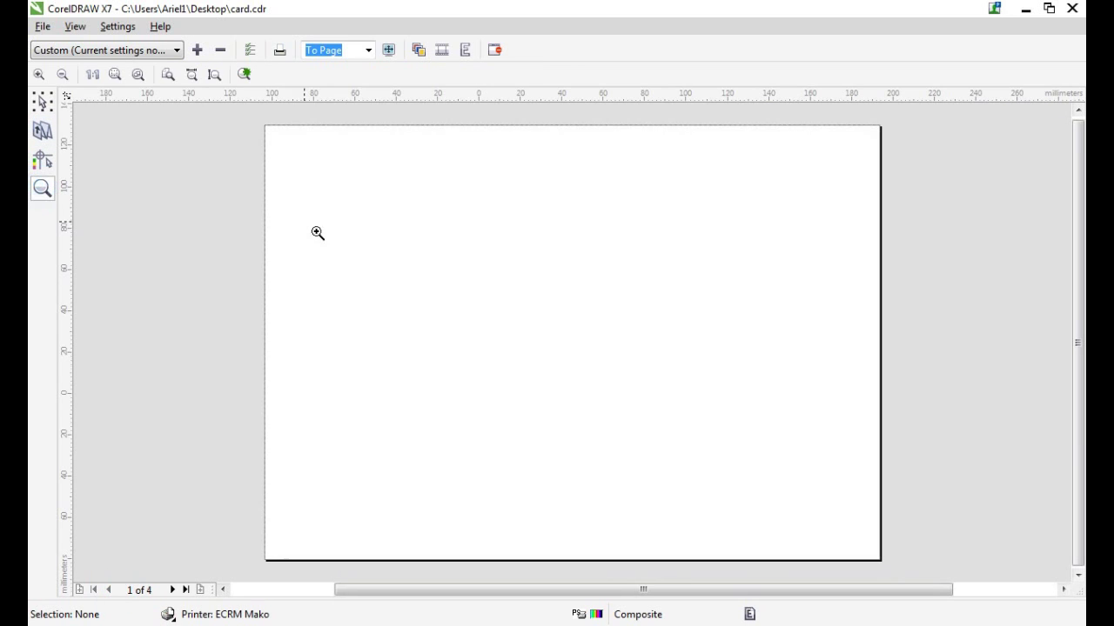
left_click(310, 186)
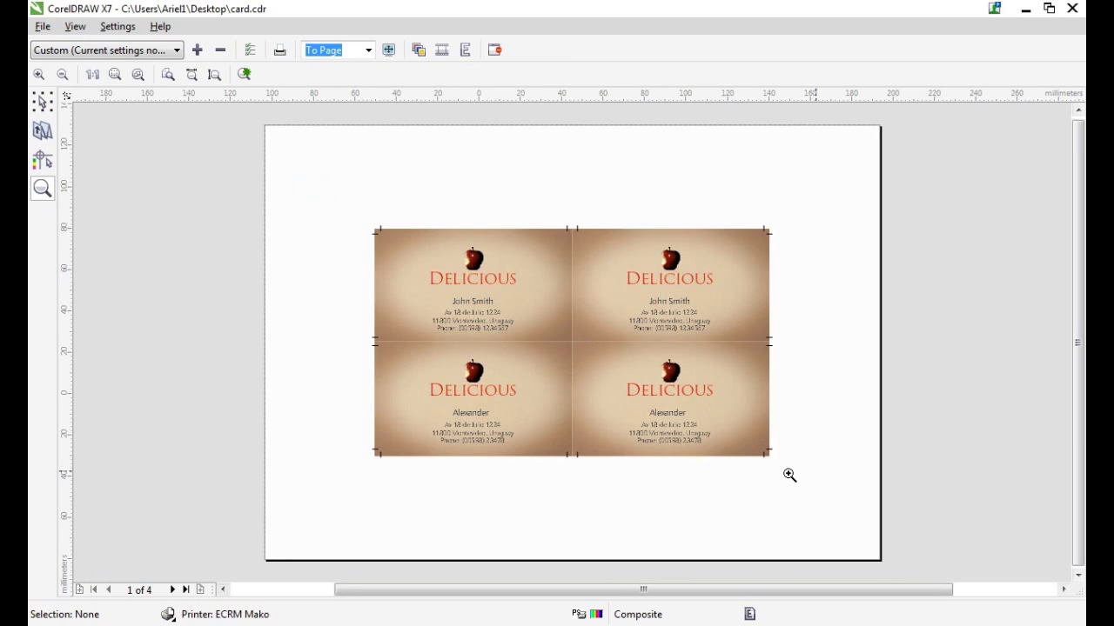
left_click(735, 476)
left_click(833, 110)
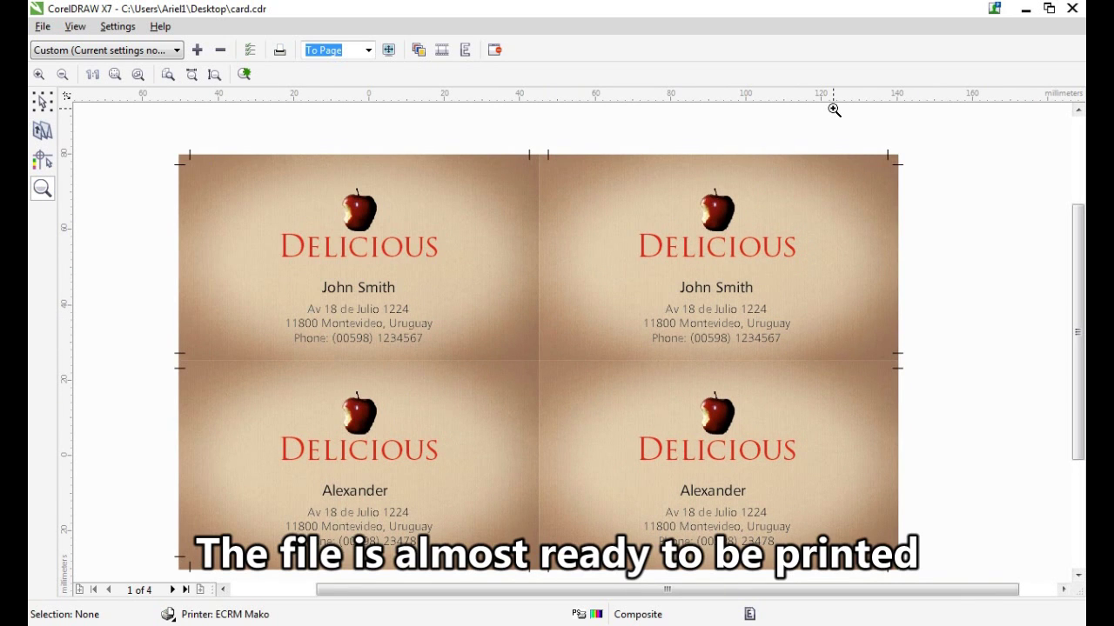
left_click(495, 52)
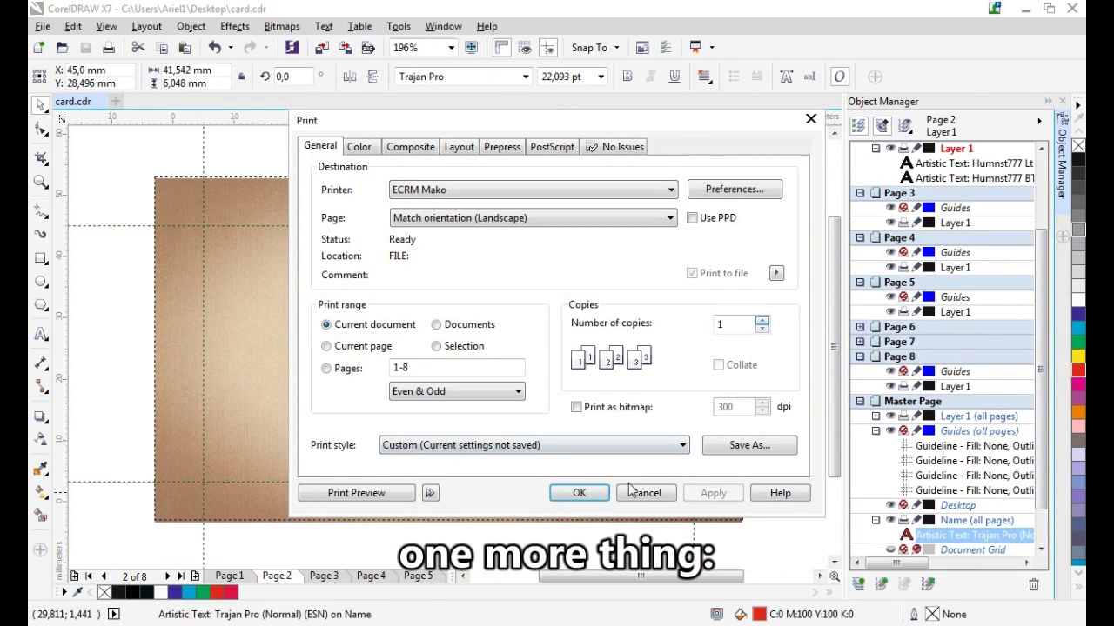
left_click(639, 492)
- Review the document color settings and the available CMYK profiles, close the settings, and deselect the logo text
left_click(399, 27)
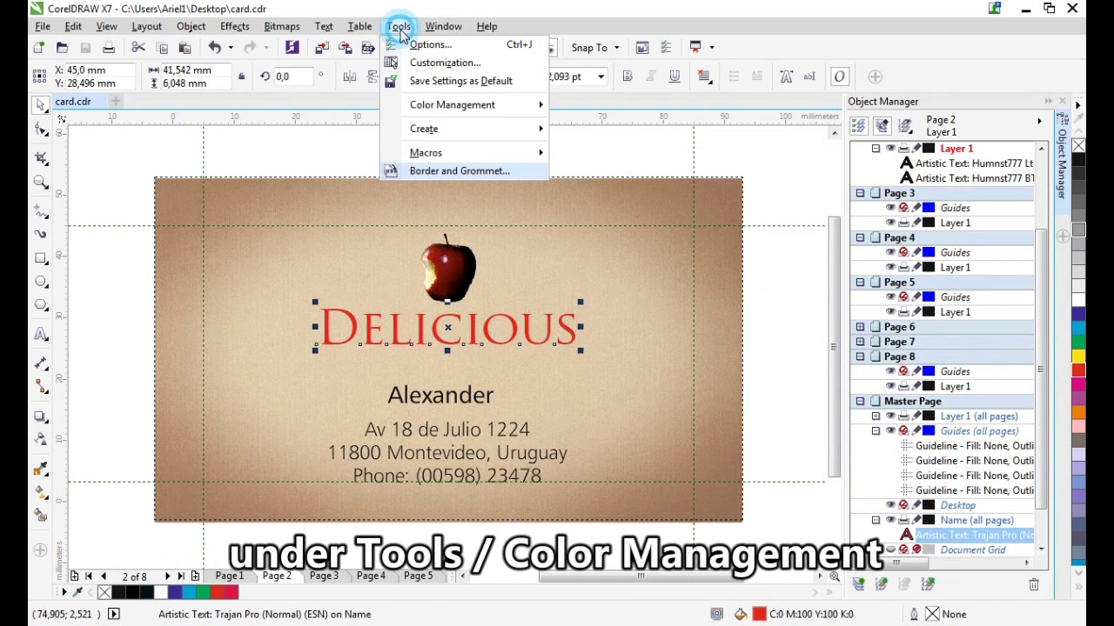
mouse_move(444, 106)
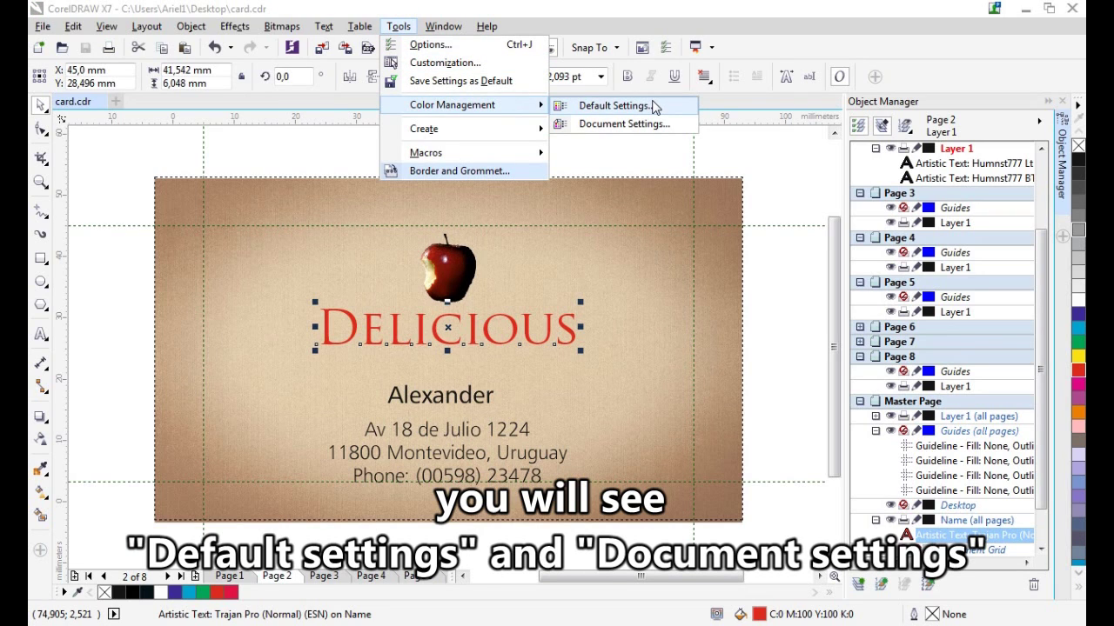
left_click(644, 124)
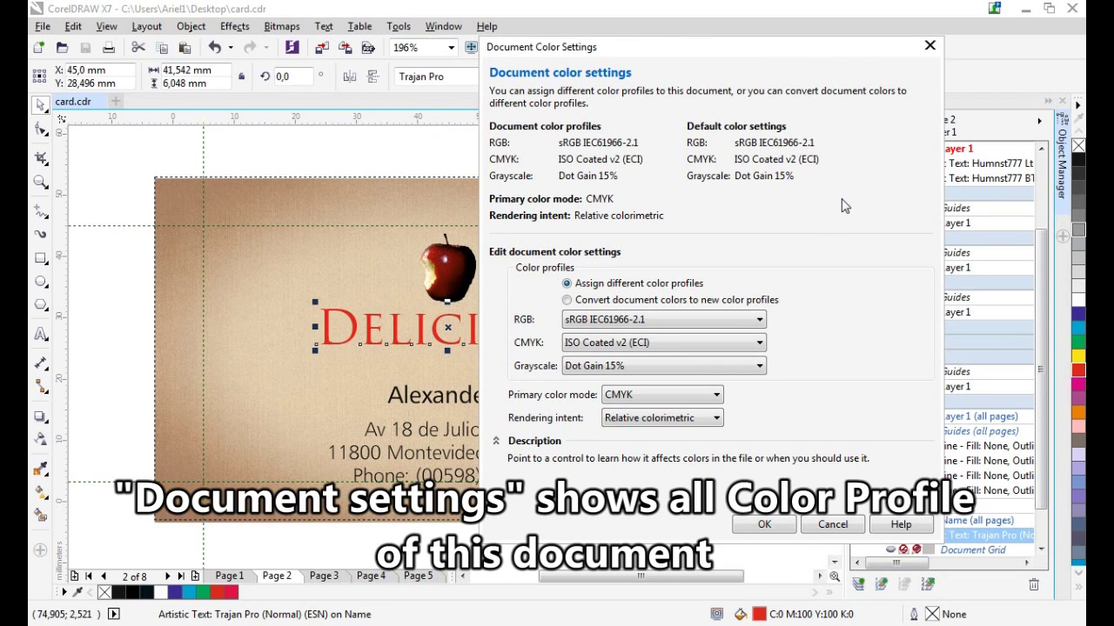
mouse_move(831, 427)
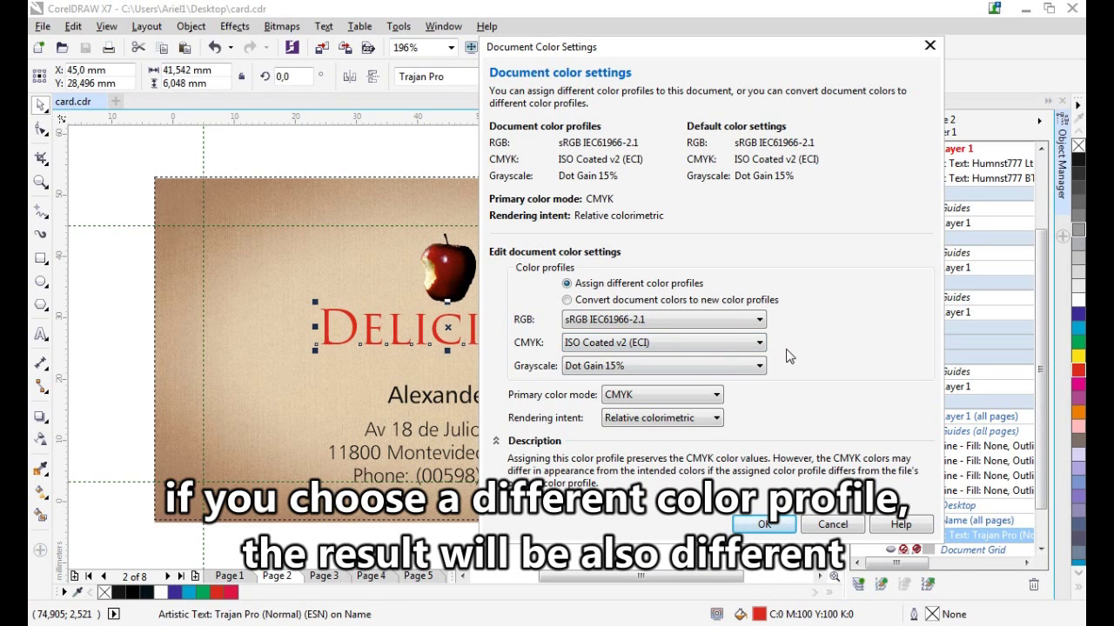
left_click(759, 344)
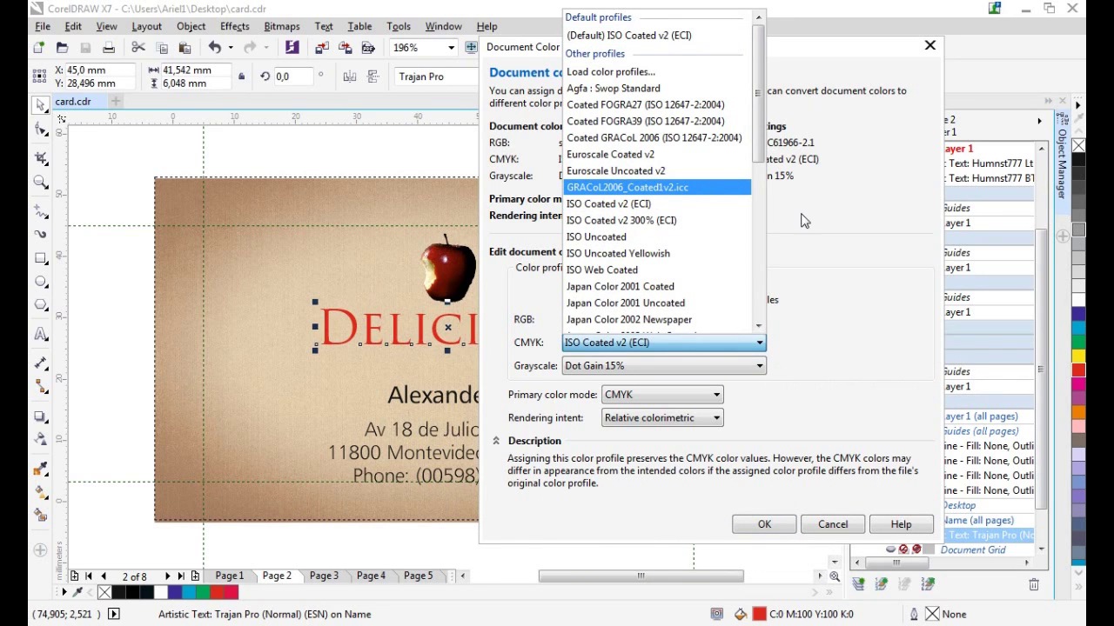
left_click(709, 187)
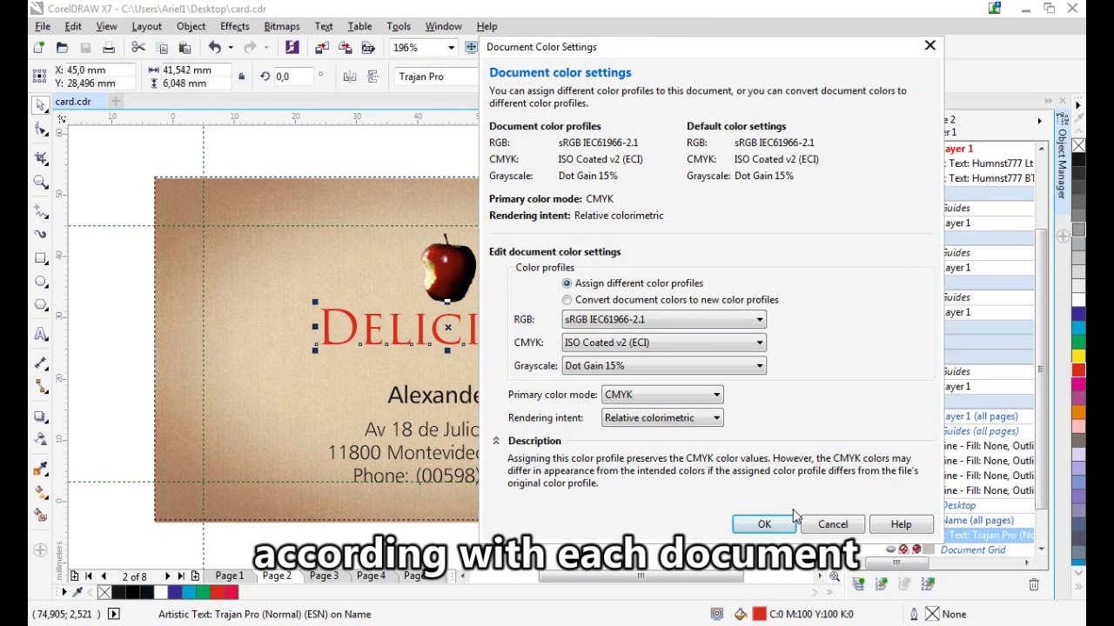
left_click(784, 522)
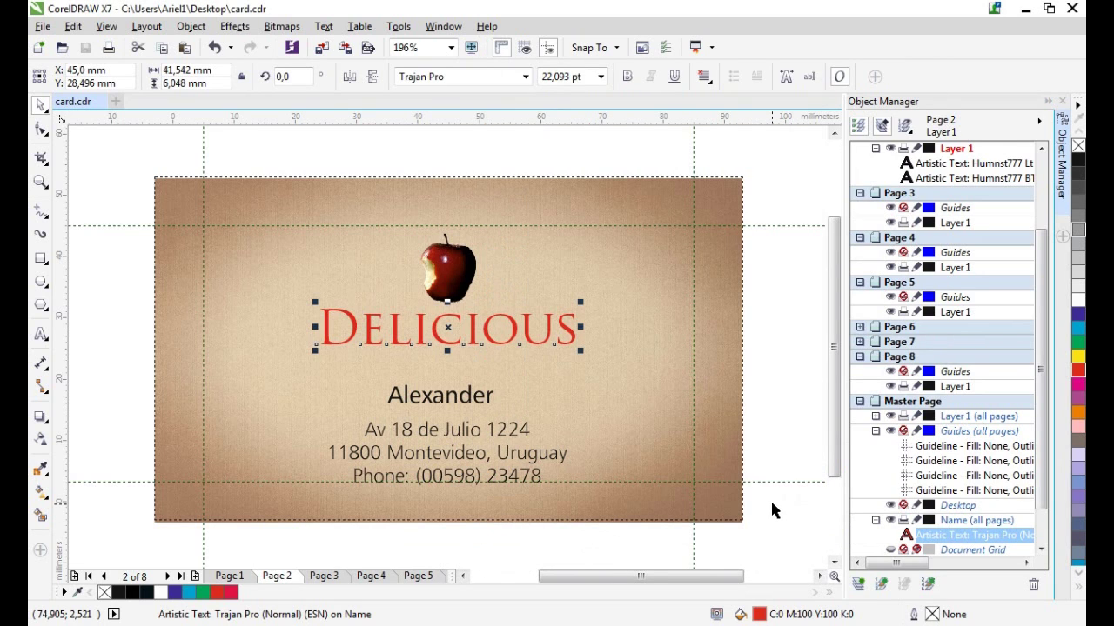
left_click(622, 125)
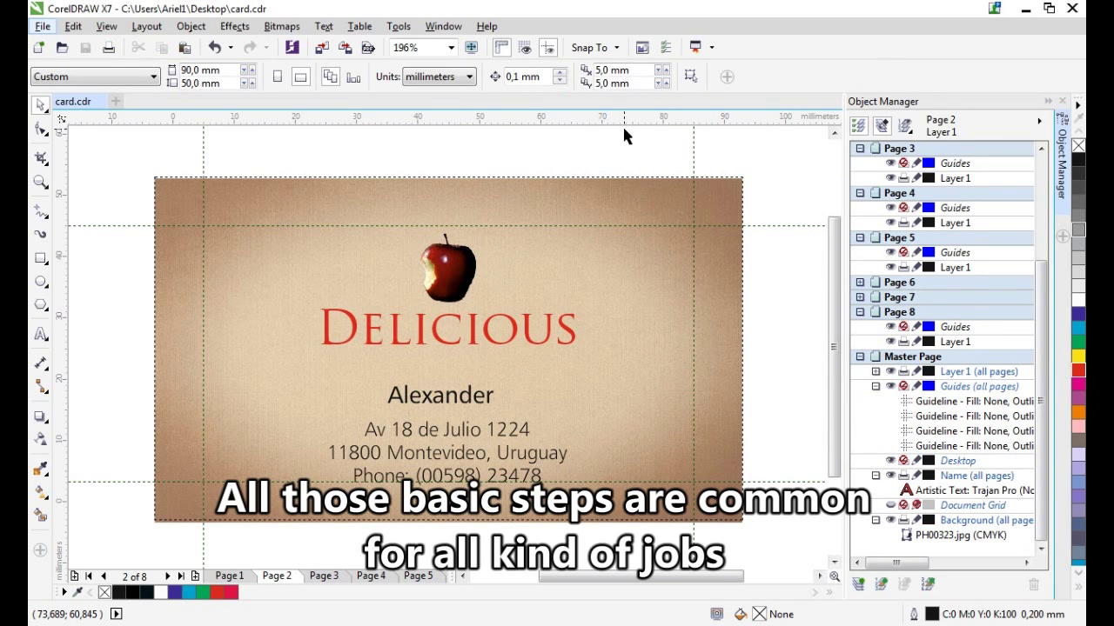